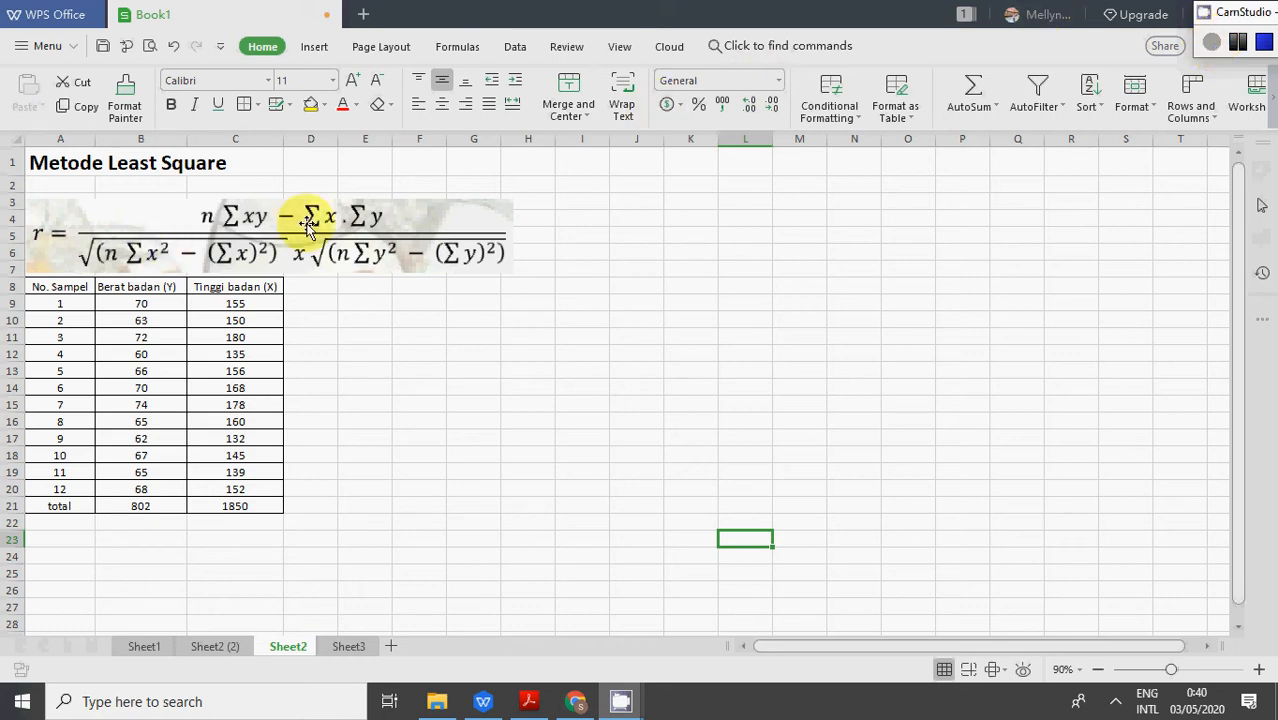
# Enter the column heading "X*Y" in cell D8, beside the Tinggi badan (X) heading
pyautogui.click(317, 286)
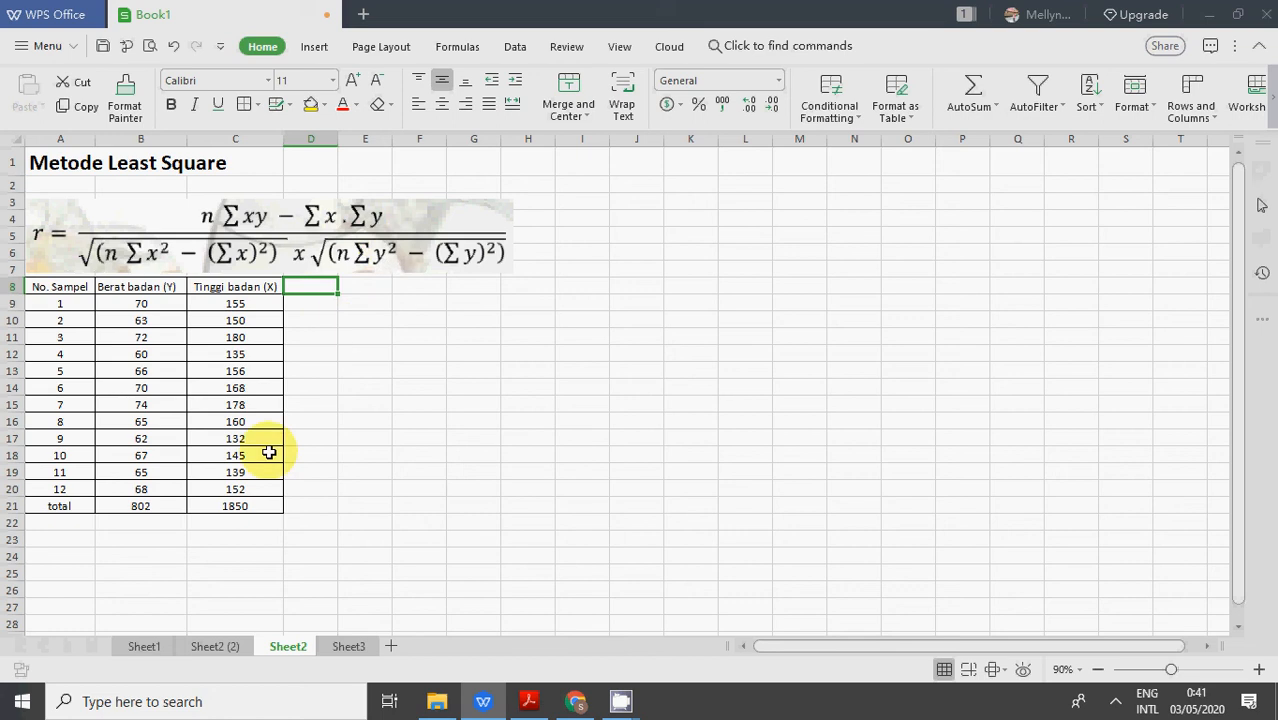
pyautogui.write('X²')
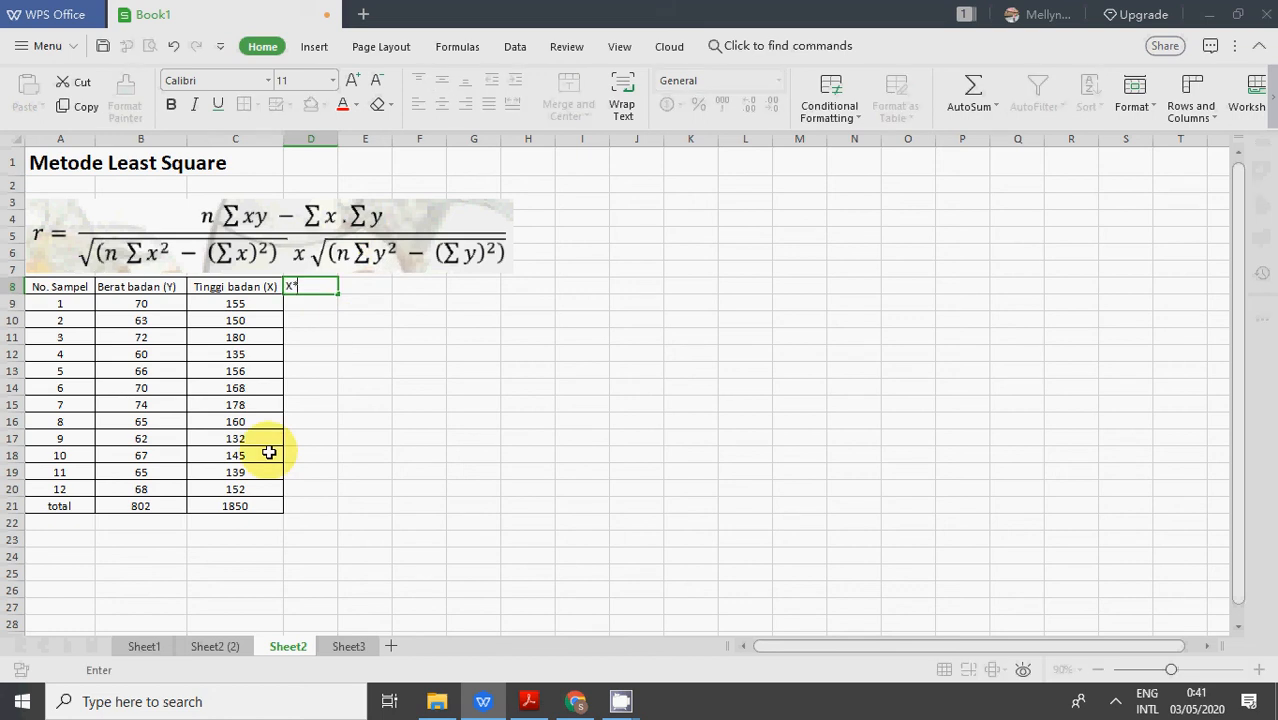
pyautogui.write('y')
pyautogui.hotkey('ctrl', 'Return')
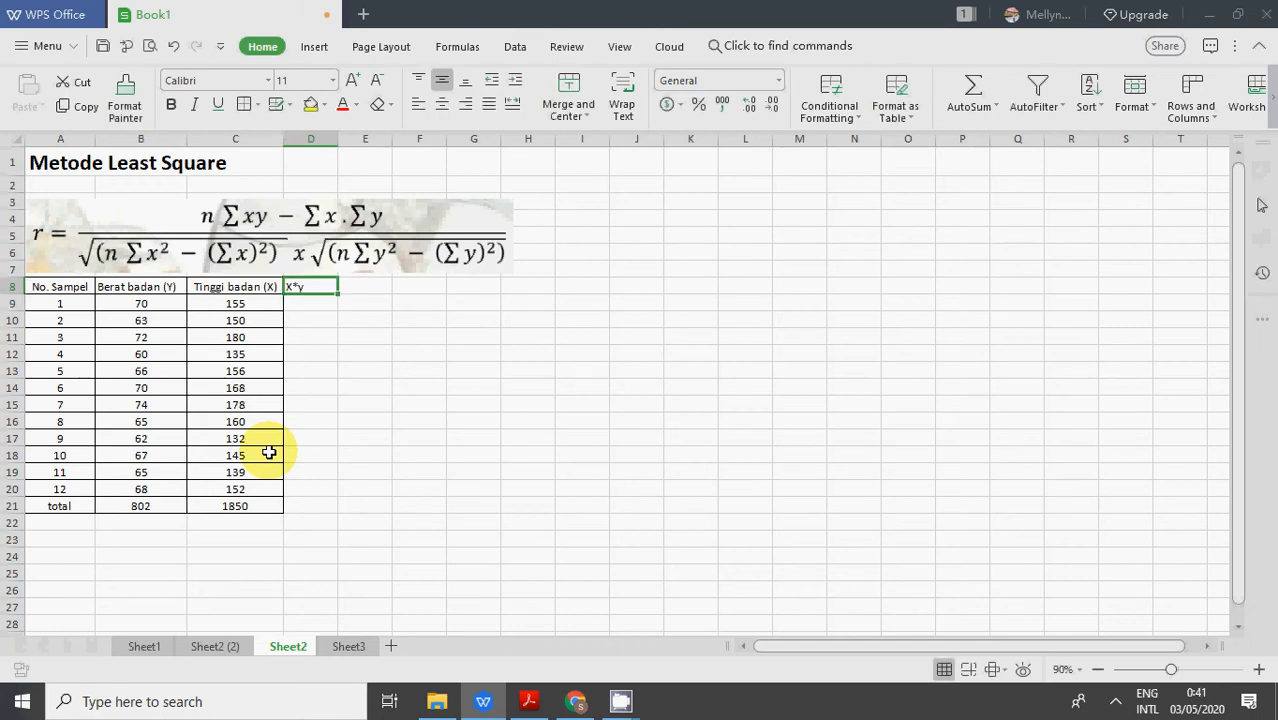
pyautogui.press('F2')
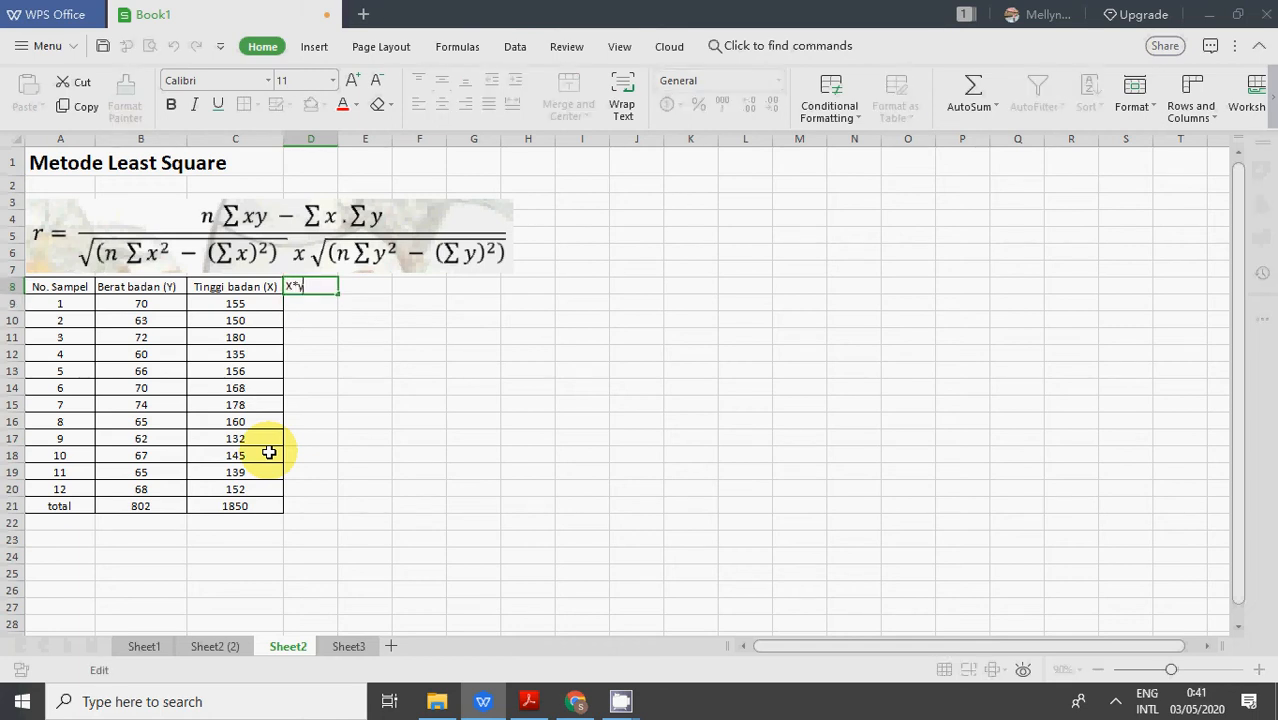
pyautogui.press('BackSpace')
pyautogui.write('Y')
pyautogui.press('Tab')
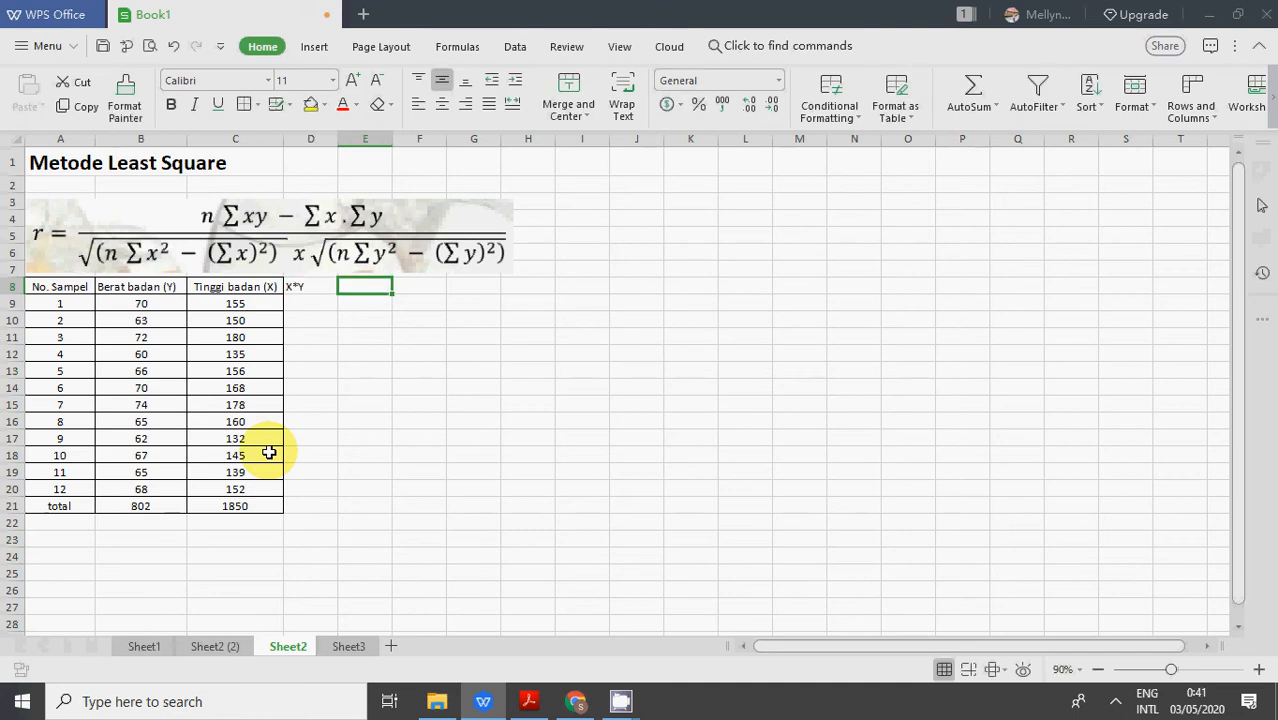
# Enter the column headings "X^2" in cell E8 and "Y^2" in cell F8
pyautogui.write('X^2')
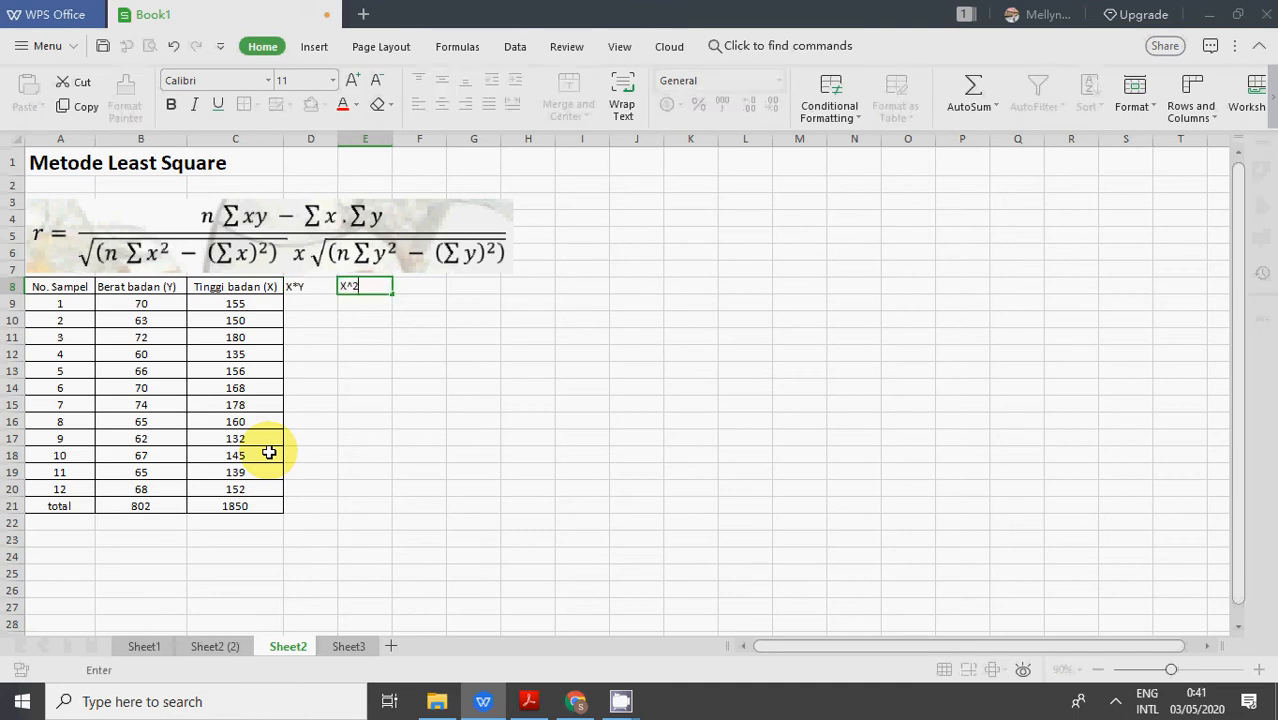
pyautogui.press('Tab')
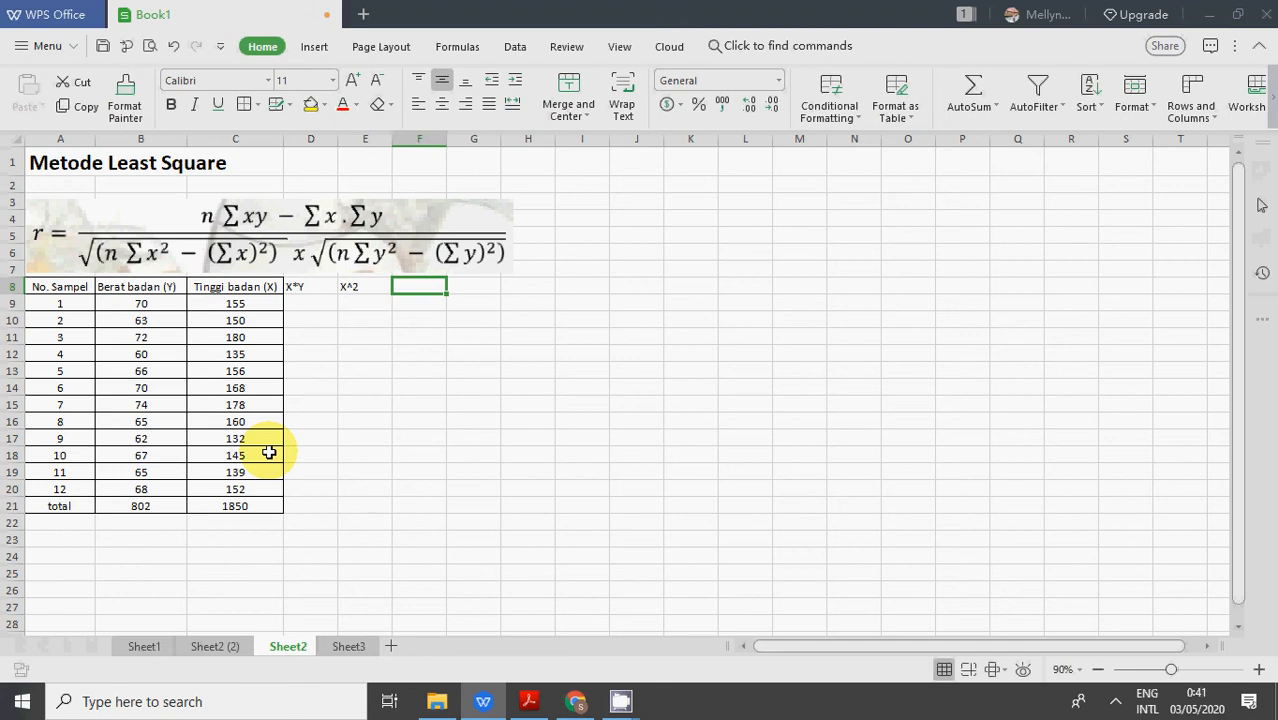
pyautogui.write('Y^2')
pyautogui.press('Return')
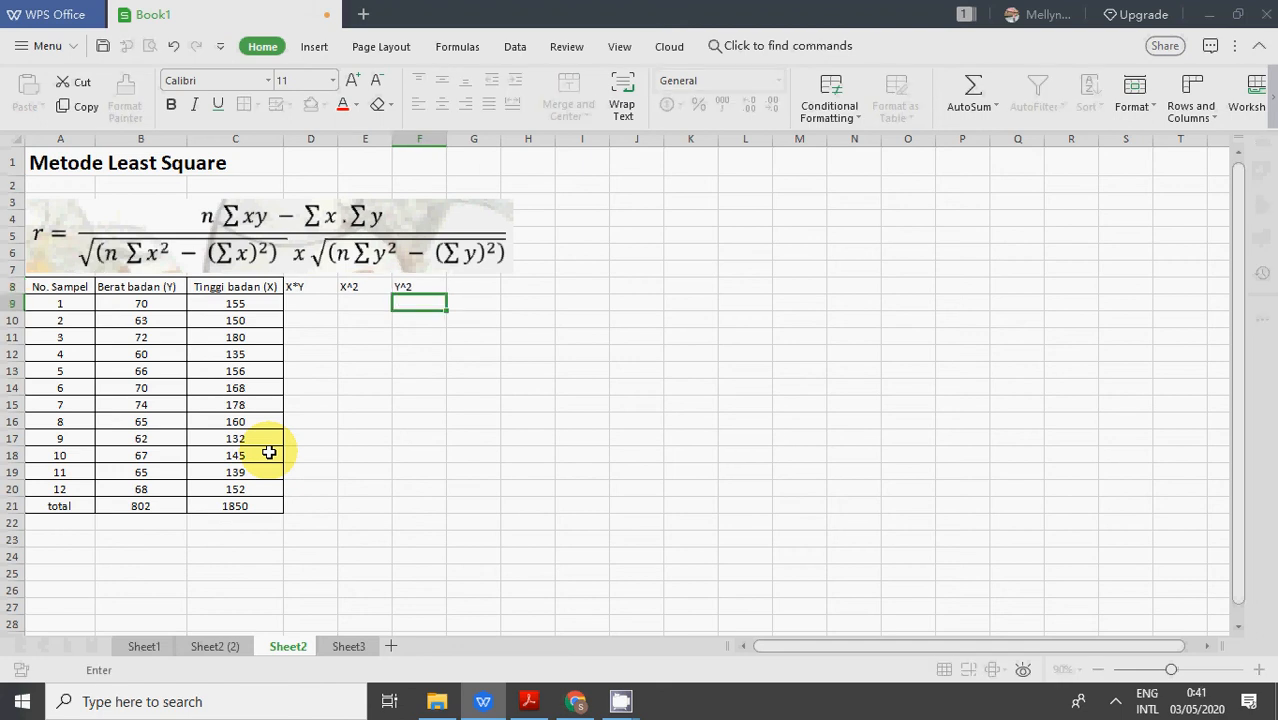
# Calculate the X*Y product for sample 1 in D9 with the formula =C9*B9
pyautogui.press('Left')
pyautogui.press('Left')
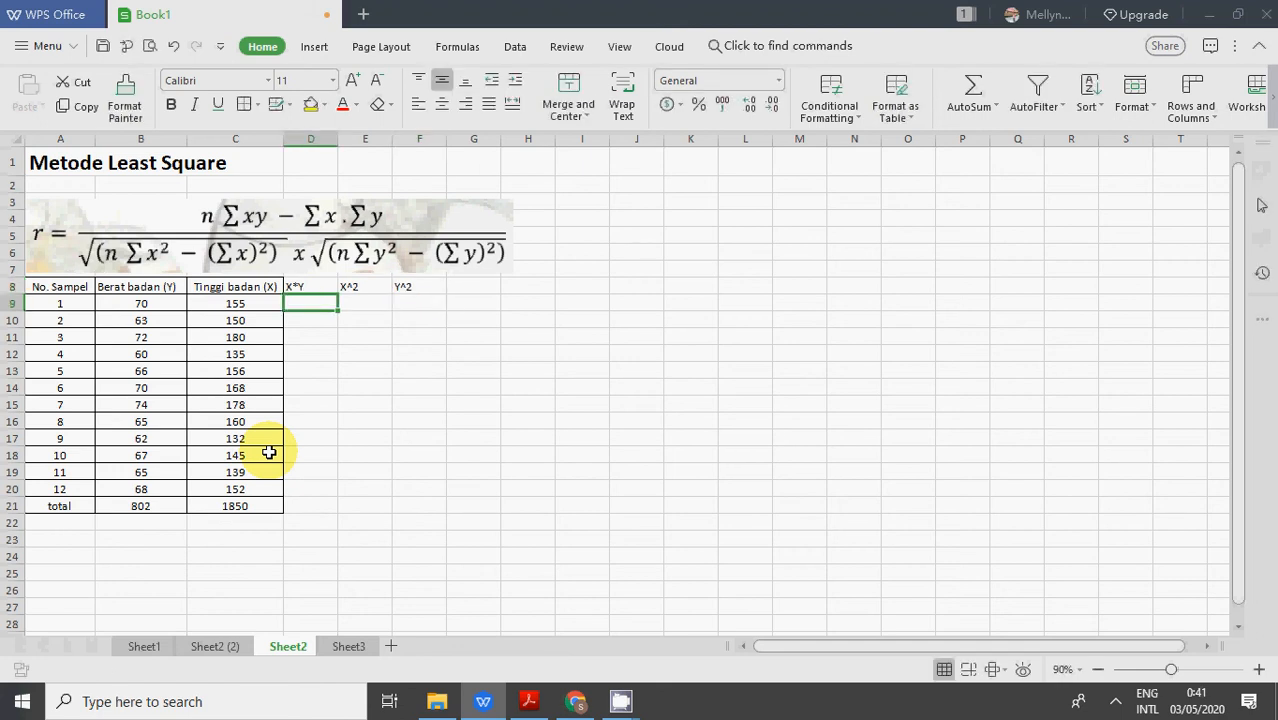
pyautogui.write('=')
pyautogui.press('Left')
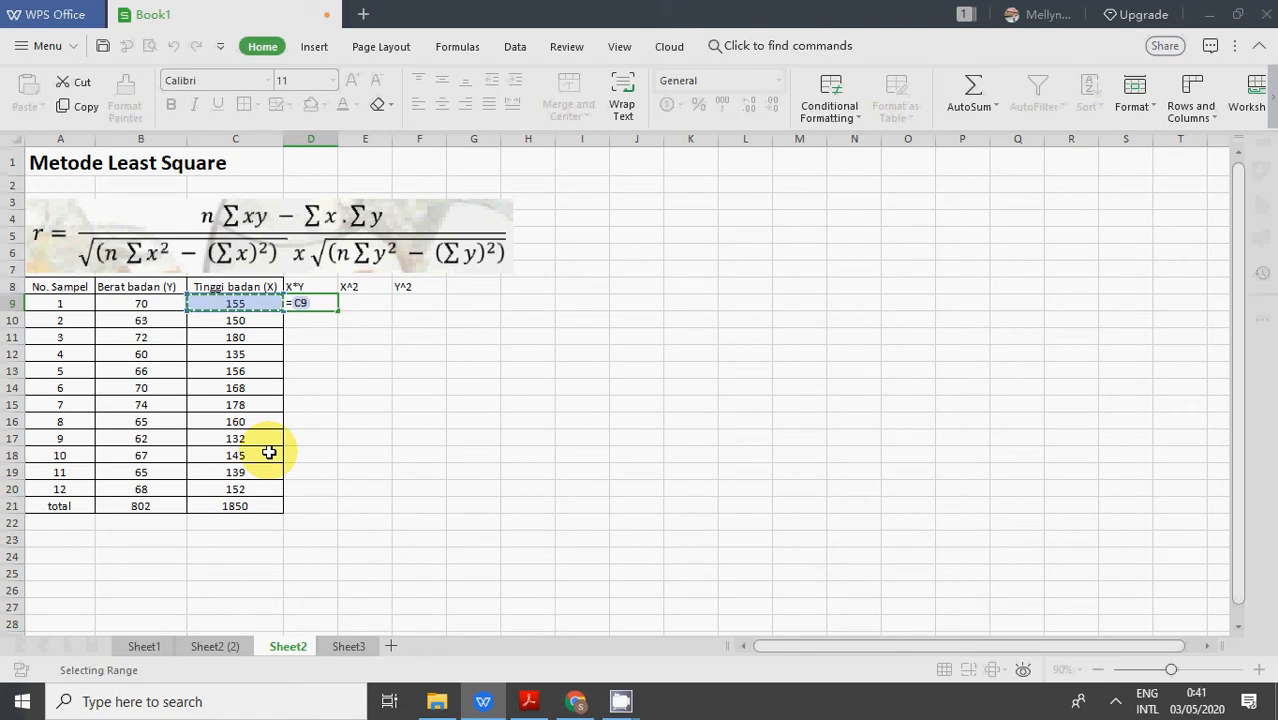
pyautogui.write('*')
pyautogui.press('Left')
pyautogui.press('Left')
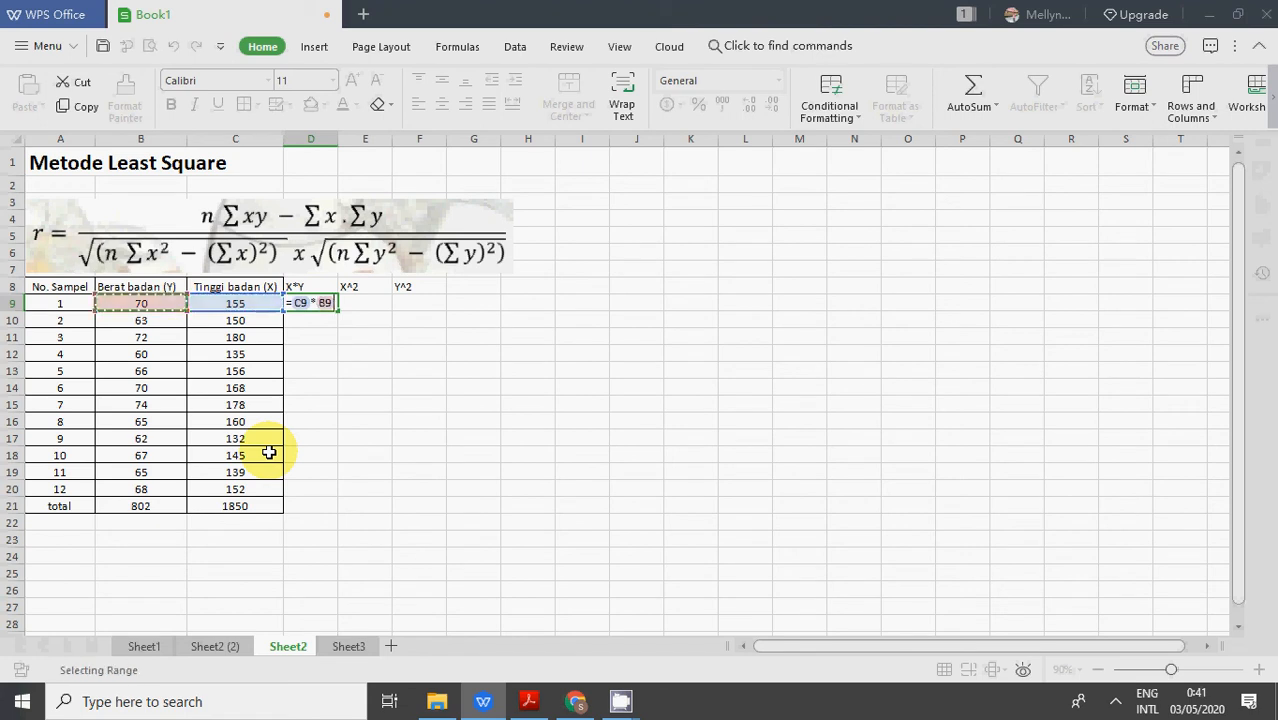
pyautogui.press('Tab')
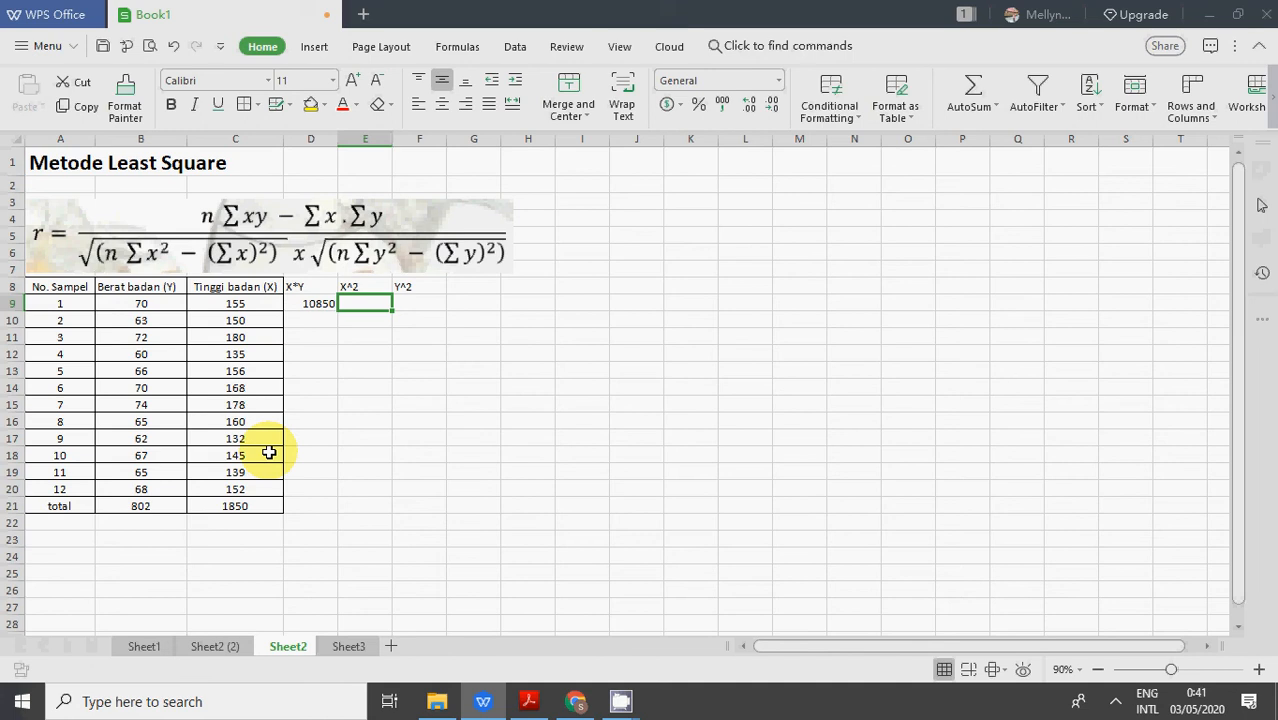
# Calculate the squared height for sample 1 in E9 with the formula =C9^2
pyautogui.write('=')
pyautogui.press('Left')
pyautogui.press('Left')
pyautogui.press('Left')
pyautogui.press('Right')
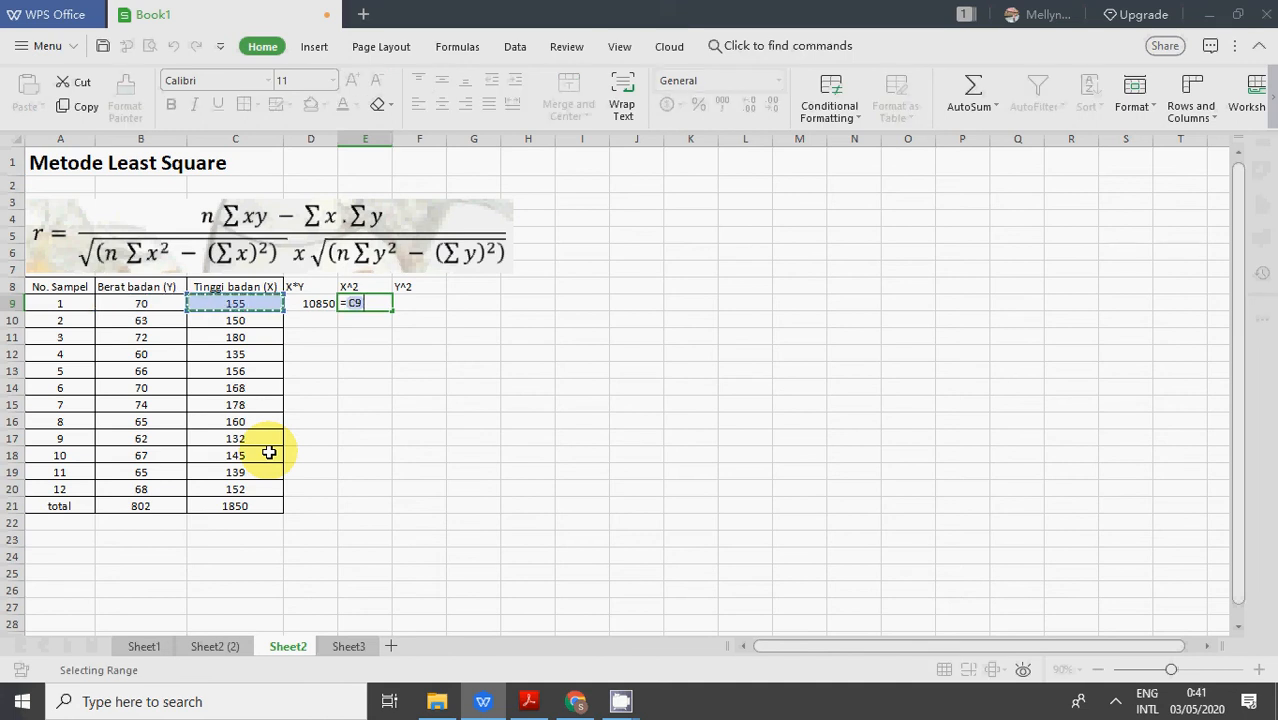
pyautogui.write('^2')
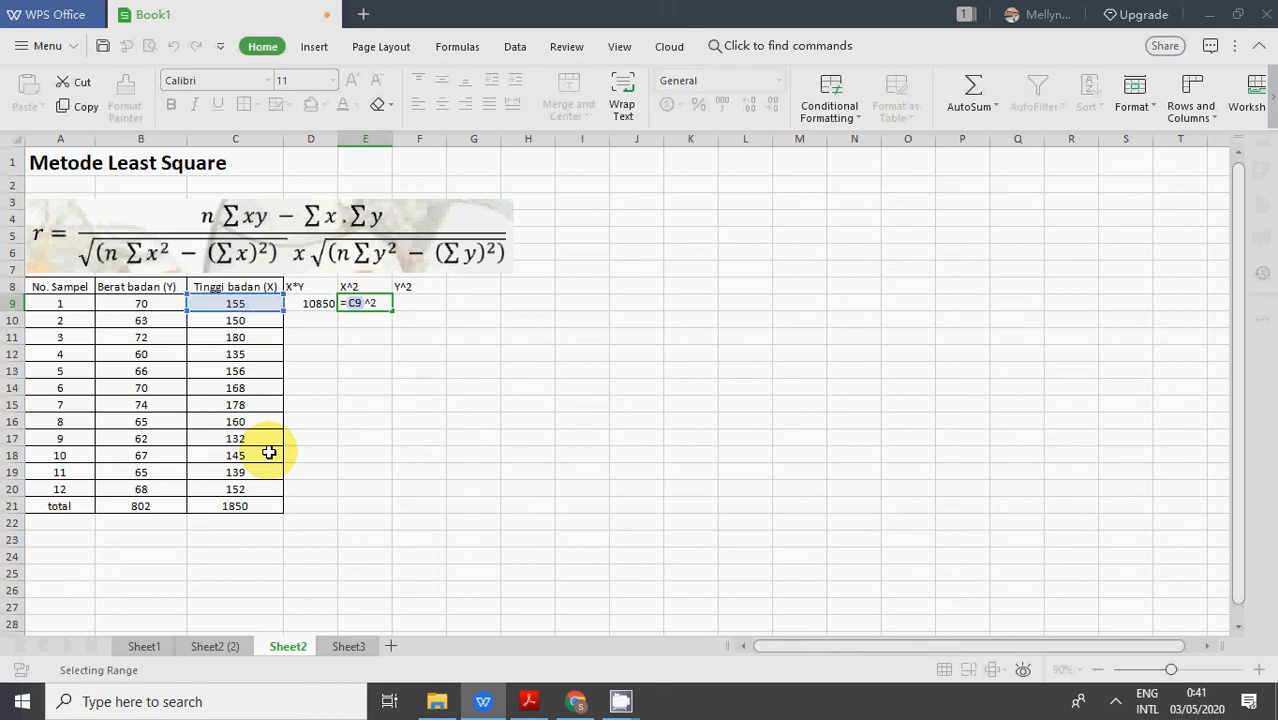
pyautogui.press('Tab')
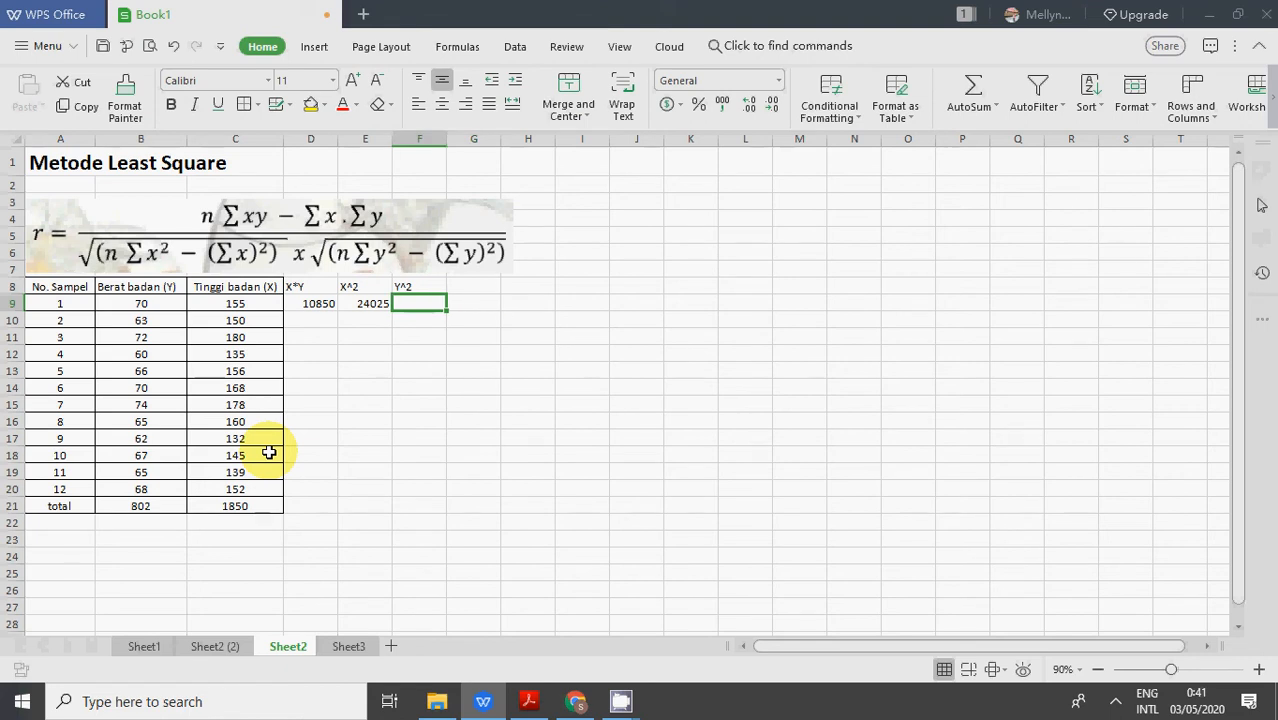
# Calculate the squared weight for sample 1 in F9 with the formula =B9^2
pyautogui.write('=')
pyautogui.press('Left')
pyautogui.press('Left')
pyautogui.press('Left')
pyautogui.press('Left')
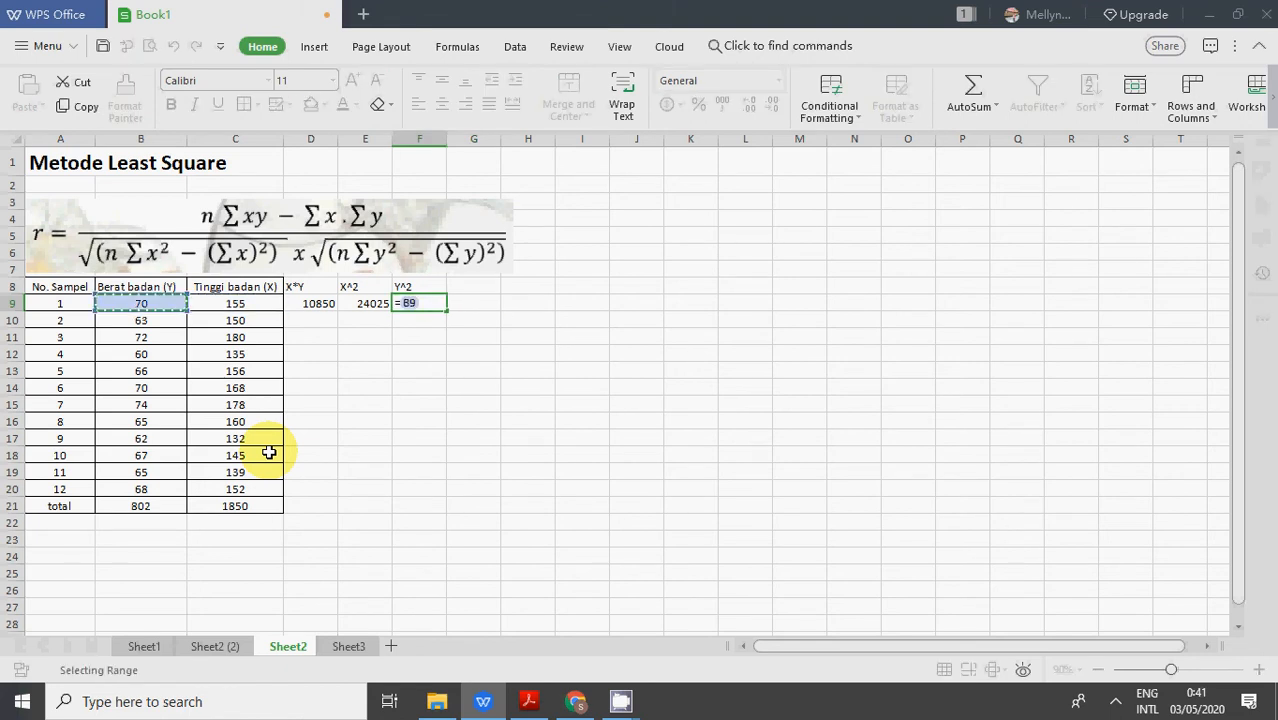
pyautogui.write('^2')
pyautogui.hotkey('ctrl', 'Return')
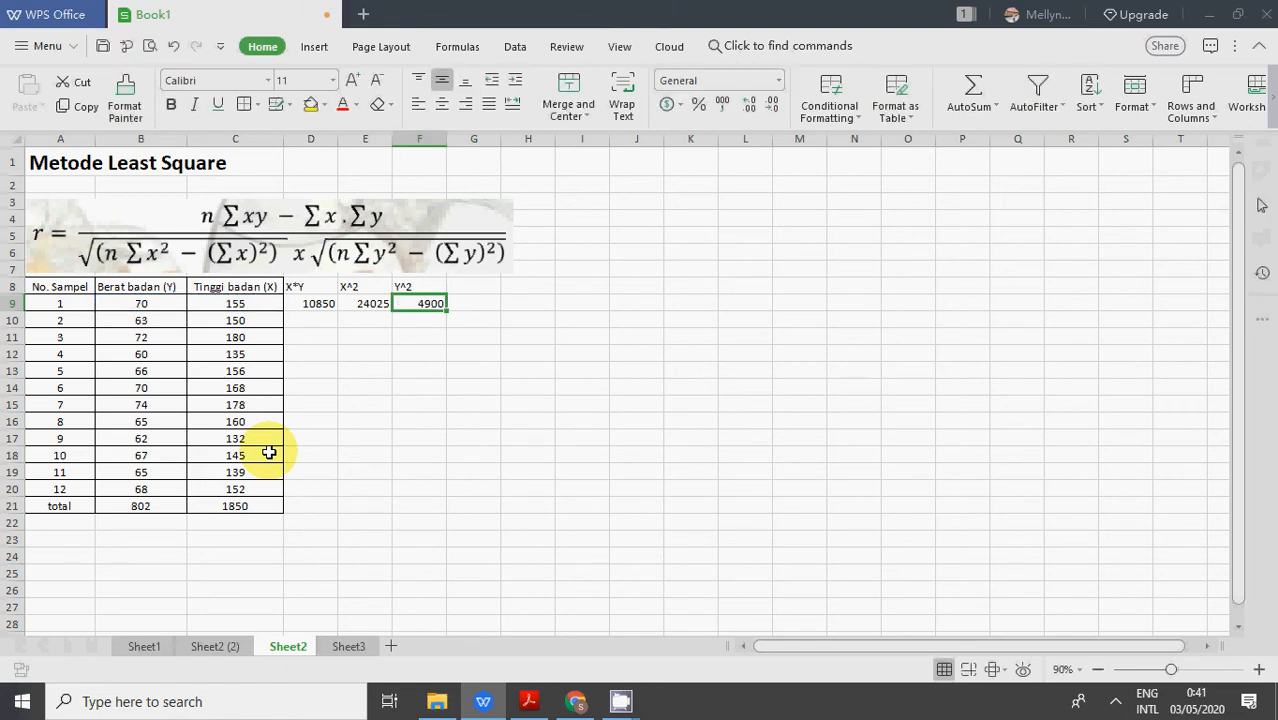
# Fill the formulas in D9:F9 down to row 20 for all twelve samples
pyautogui.hotkey('shift', 'Left')
pyautogui.hotkey('shift', 'Left')
pyautogui.hotkey('shift', 'Down')
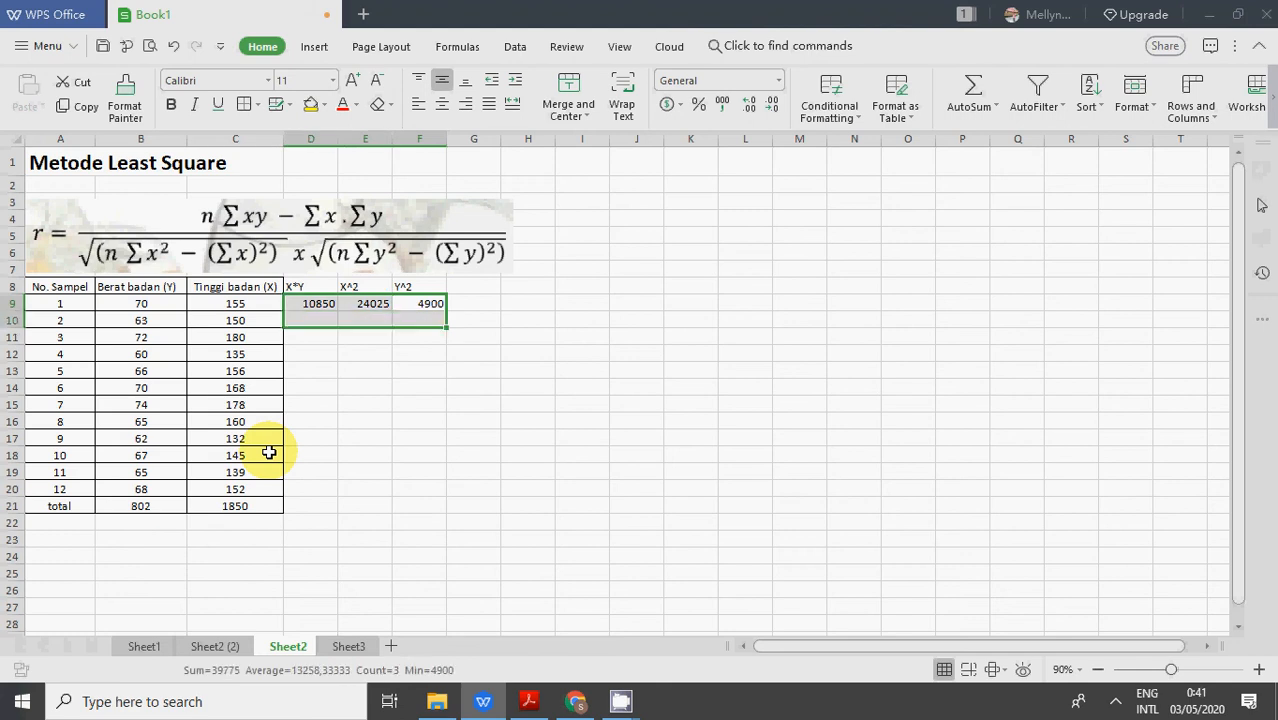
pyautogui.hotkey('shift', 'Down')
pyautogui.hotkey('shift', 'Down')
pyautogui.hotkey('shift', 'Down')
pyautogui.hotkey('shift', 'Down')
pyautogui.hotkey('shift', 'Down')
pyautogui.hotkey('shift', 'Down')
pyautogui.hotkey('shift', 'Down')
pyautogui.hotkey('shift', 'Down')
pyautogui.hotkey('shift', 'Down')
pyautogui.hotkey('shift', 'Down')
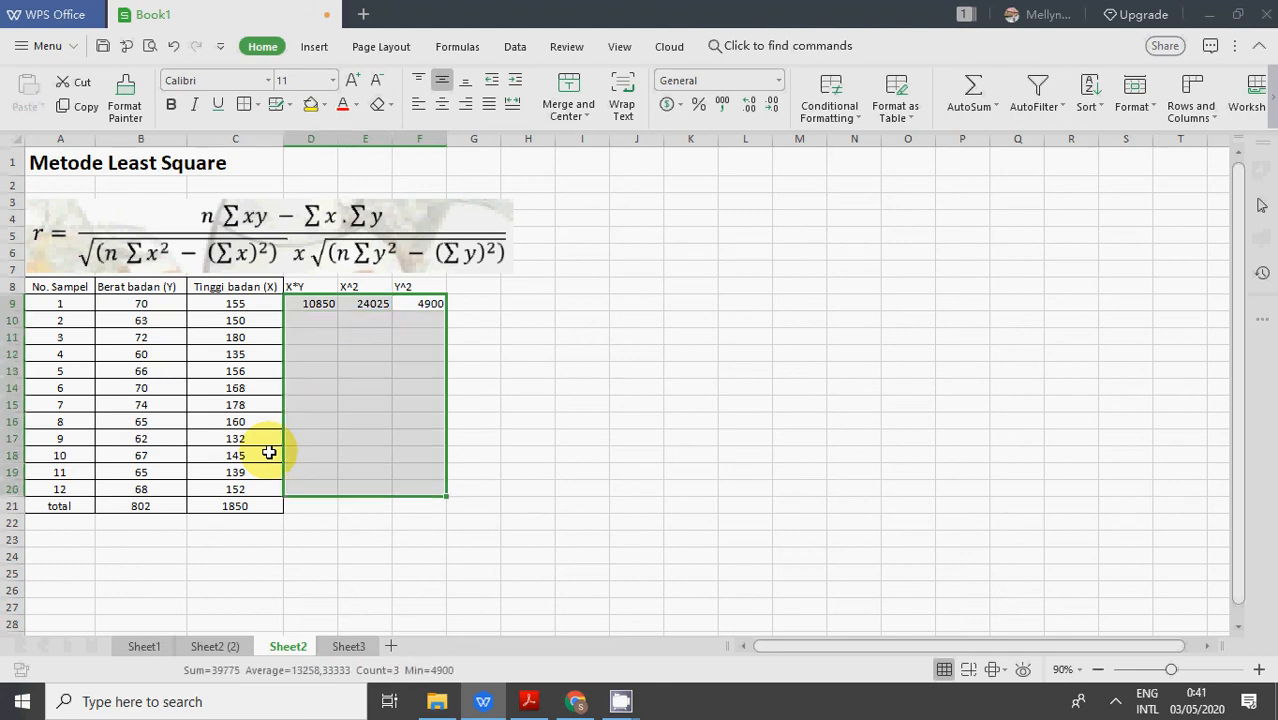
pyautogui.hotkey('ctrl', 'd')
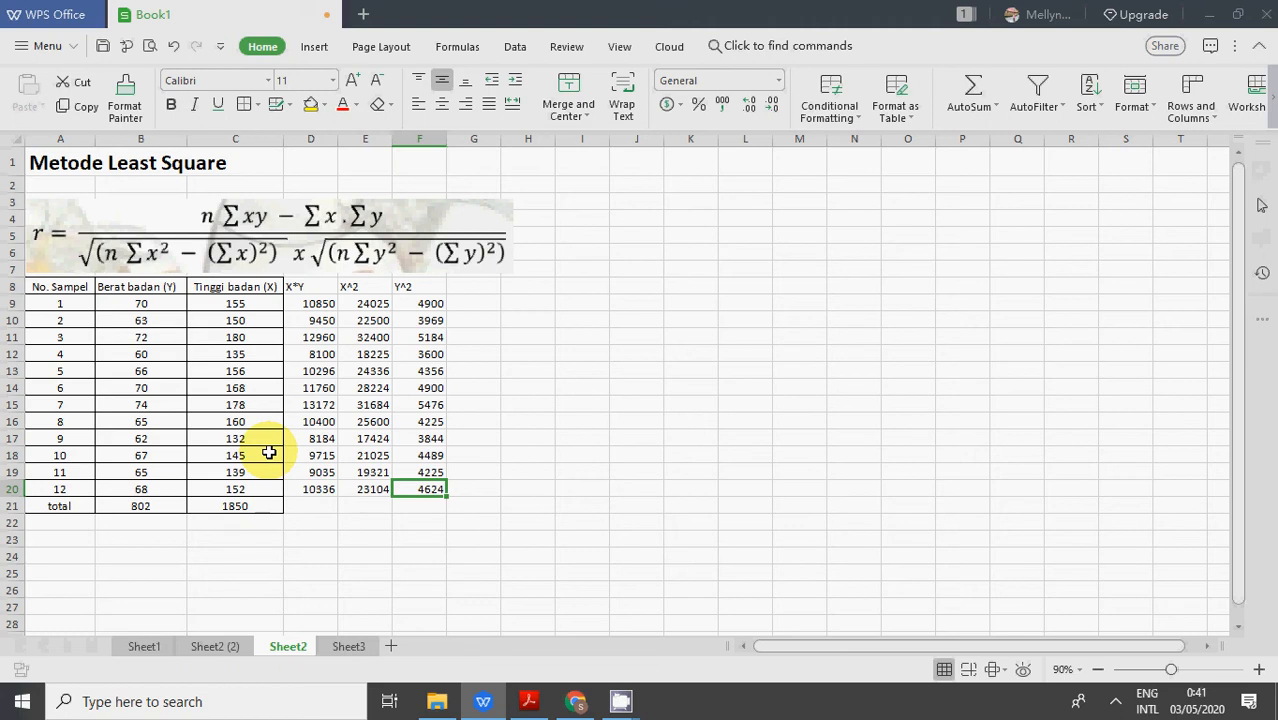
# Copy the total formula from C21 across to D21:F21 to sum the X*Y, X^2 and Y^2 columns
pyautogui.press('Left')
pyautogui.press('Left')
pyautogui.press('Down')
pyautogui.press('Left')
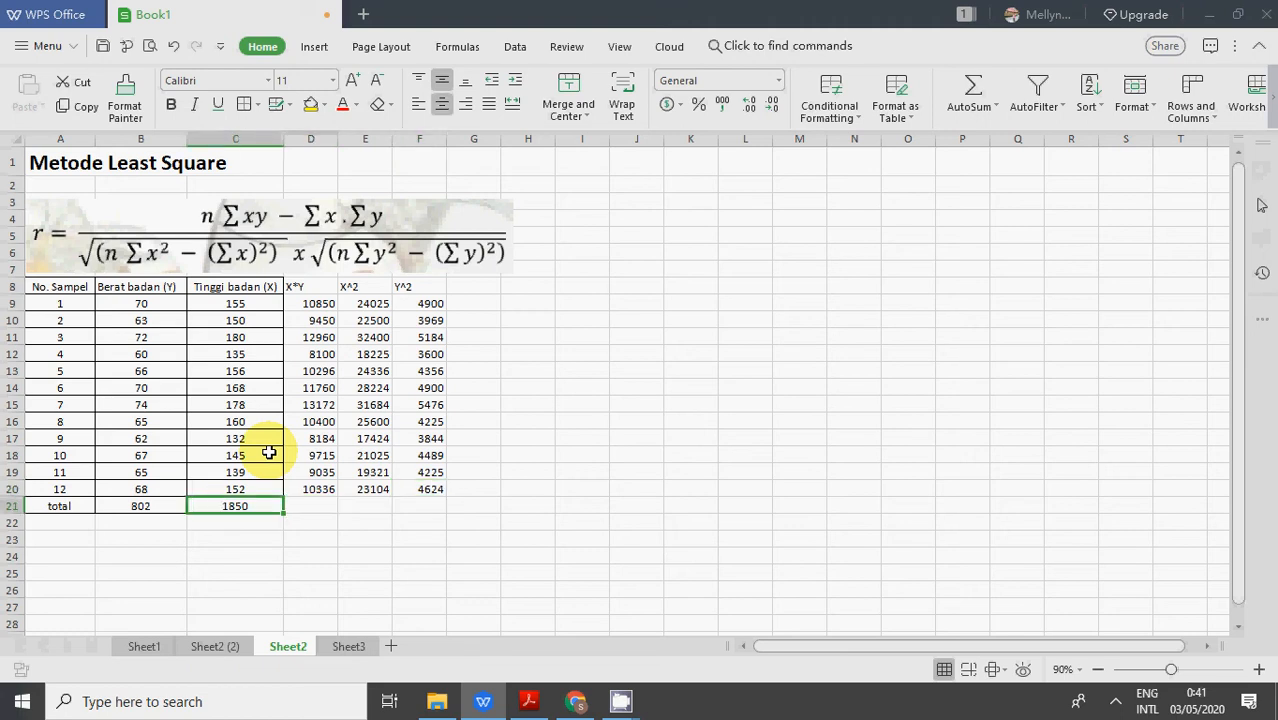
pyautogui.hotkey('ctrl', 'c')
pyautogui.hotkey('shift', 'Right')
pyautogui.hotkey('shift', 'Right')
pyautogui.hotkey('shift', 'Right')
pyautogui.hotkey('shift', 'Right')
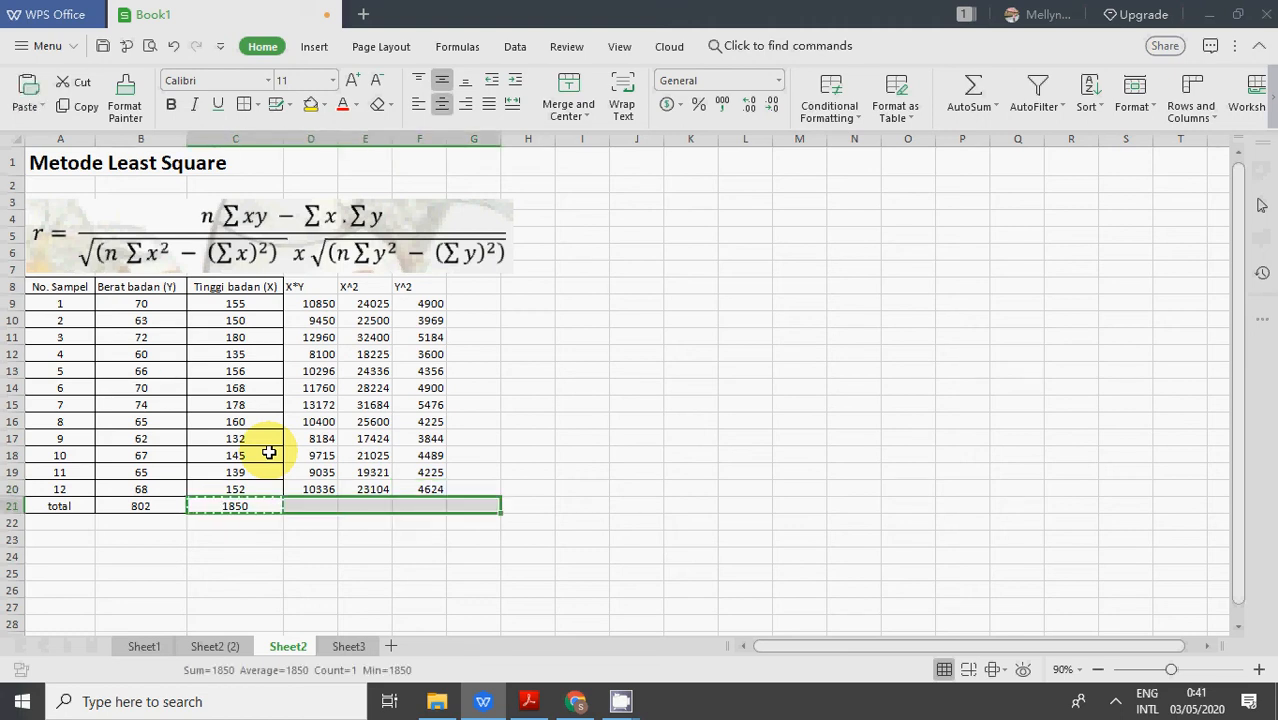
pyautogui.hotkey('shift', 'Left')
pyautogui.hotkey('ctrl', 'v')
# Apply cell borders to the range C8:F21 and centre its contents horizontally
pyautogui.hotkey('ctrl', 'shift', 'Up')
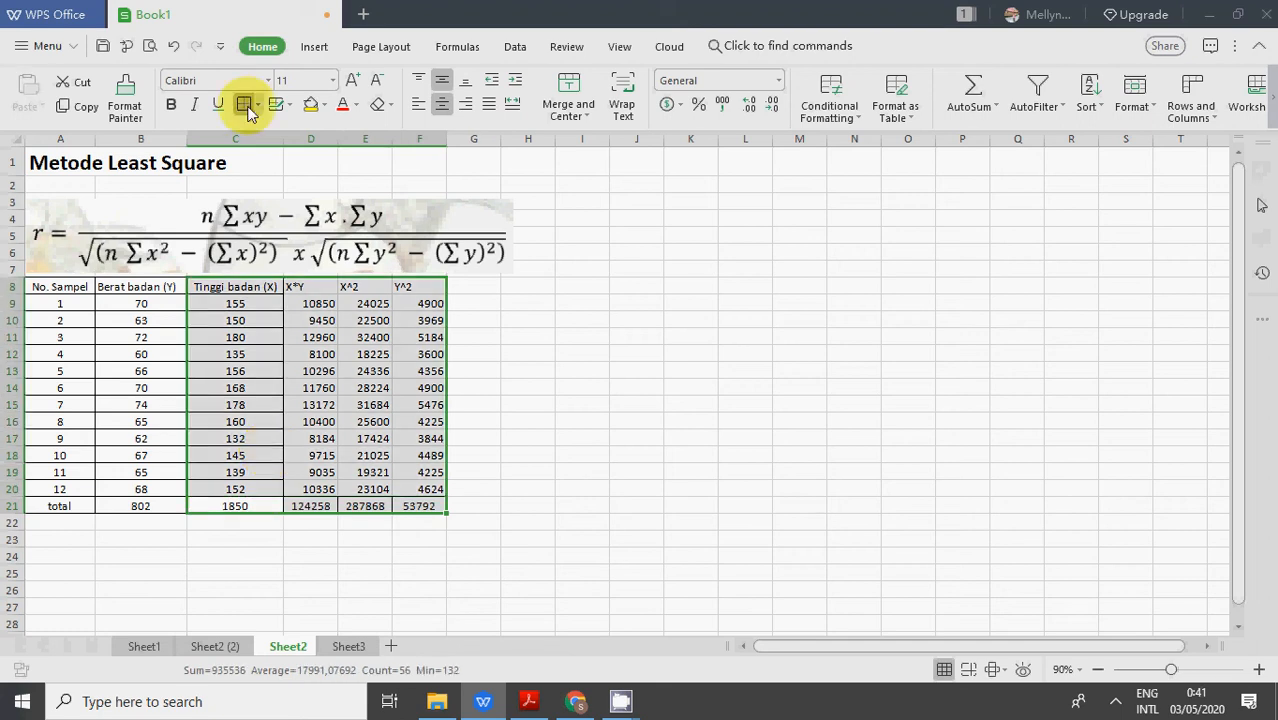
pyautogui.click(248, 106)
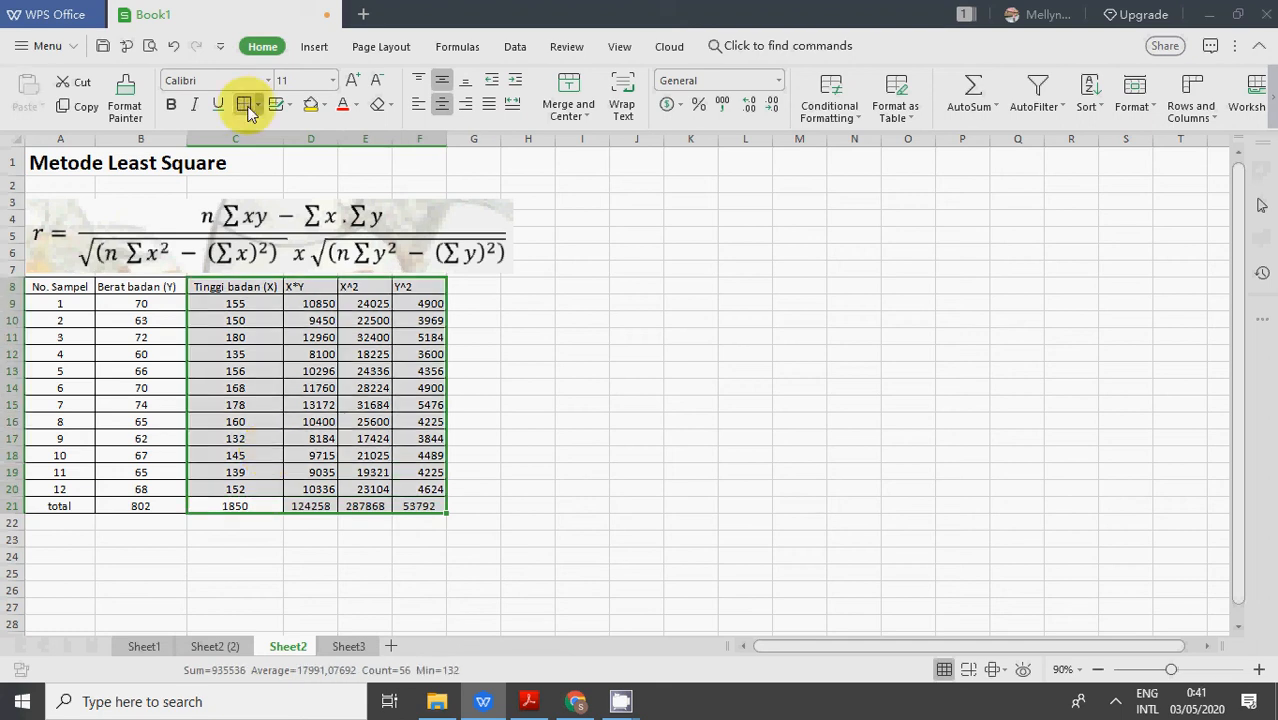
pyautogui.click(443, 103)
pyautogui.press('Right')
pyautogui.press('Right')
pyautogui.press('Right')
pyautogui.press('Right')
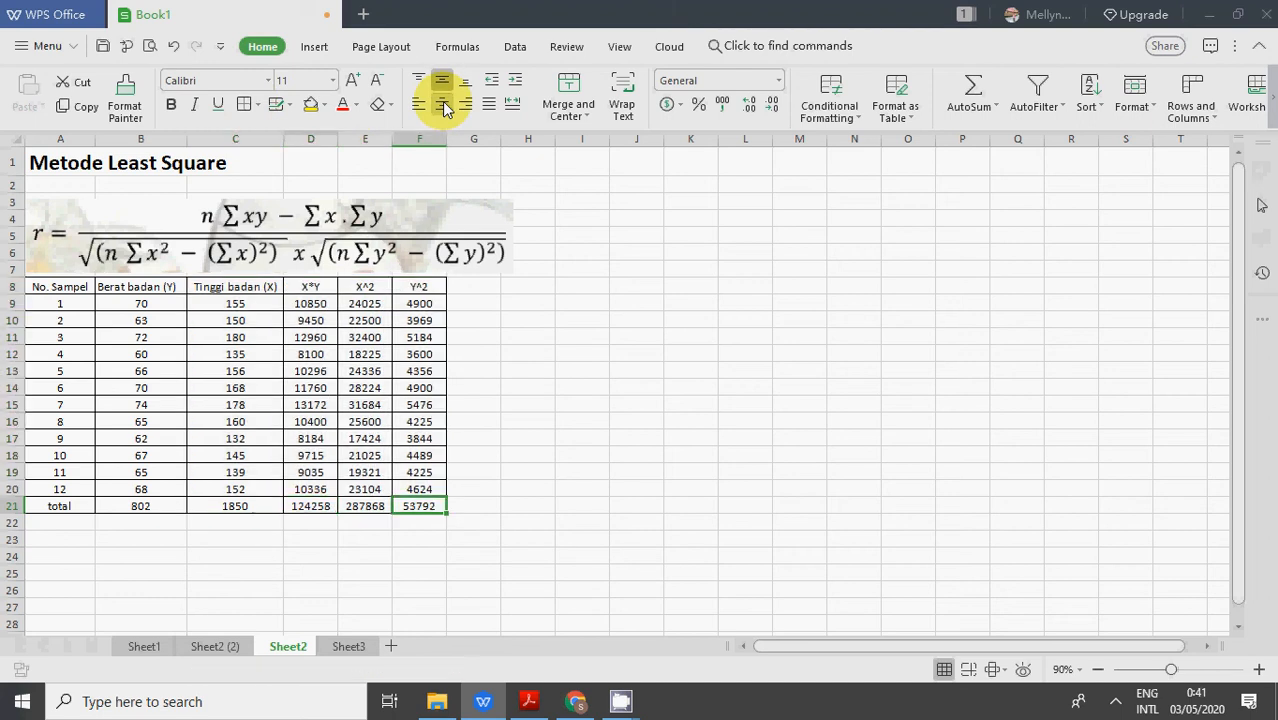
pyautogui.press('Down')
pyautogui.press('Right')
pyautogui.press('Up')
pyautogui.press('Up')
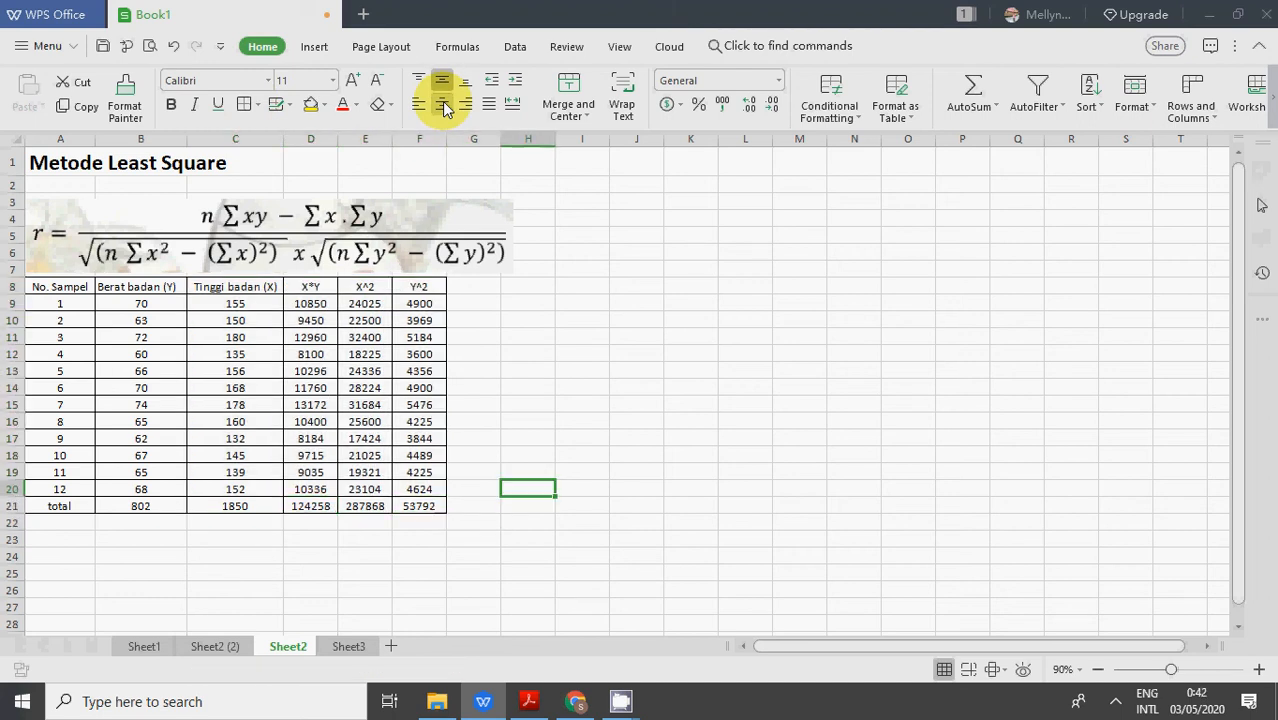
pyautogui.press('Up')
pyautogui.press('Up')
pyautogui.press('Up')
pyautogui.press('Up')
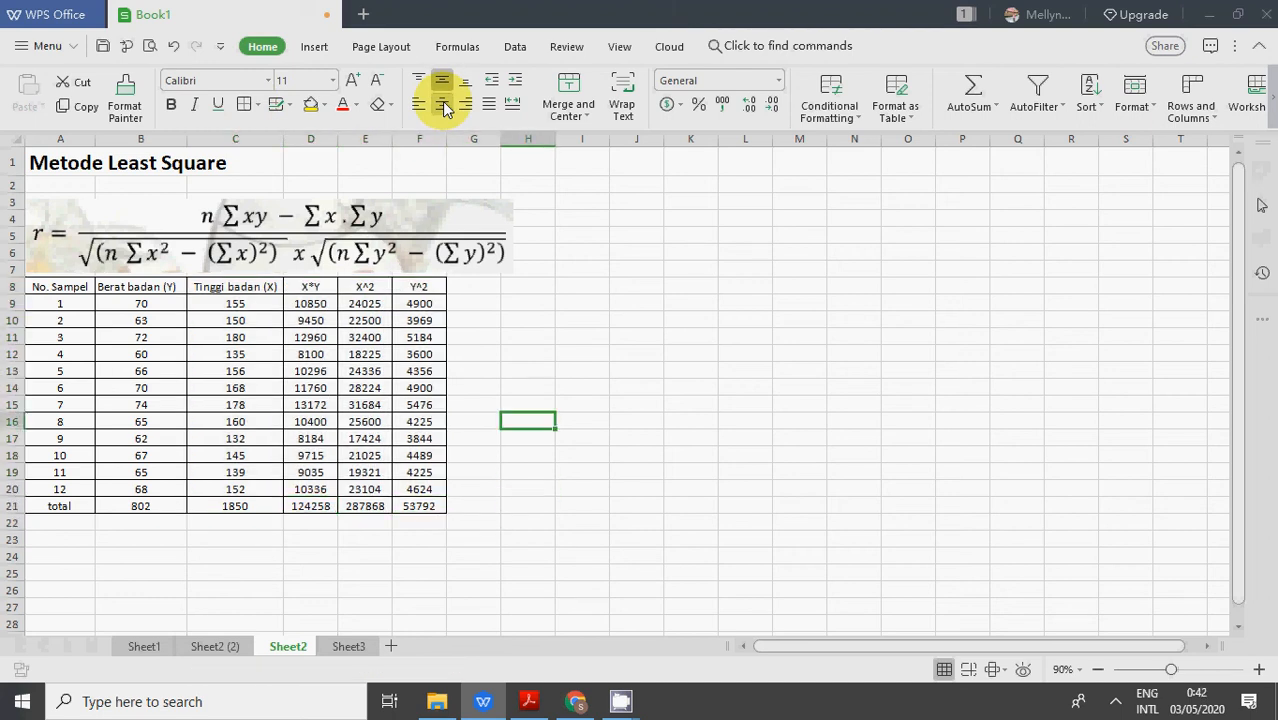
# Label the correlation calculation beside the table with "r" in H8 and "=" in I8
pyautogui.click(550, 291)
pyautogui.write('r')
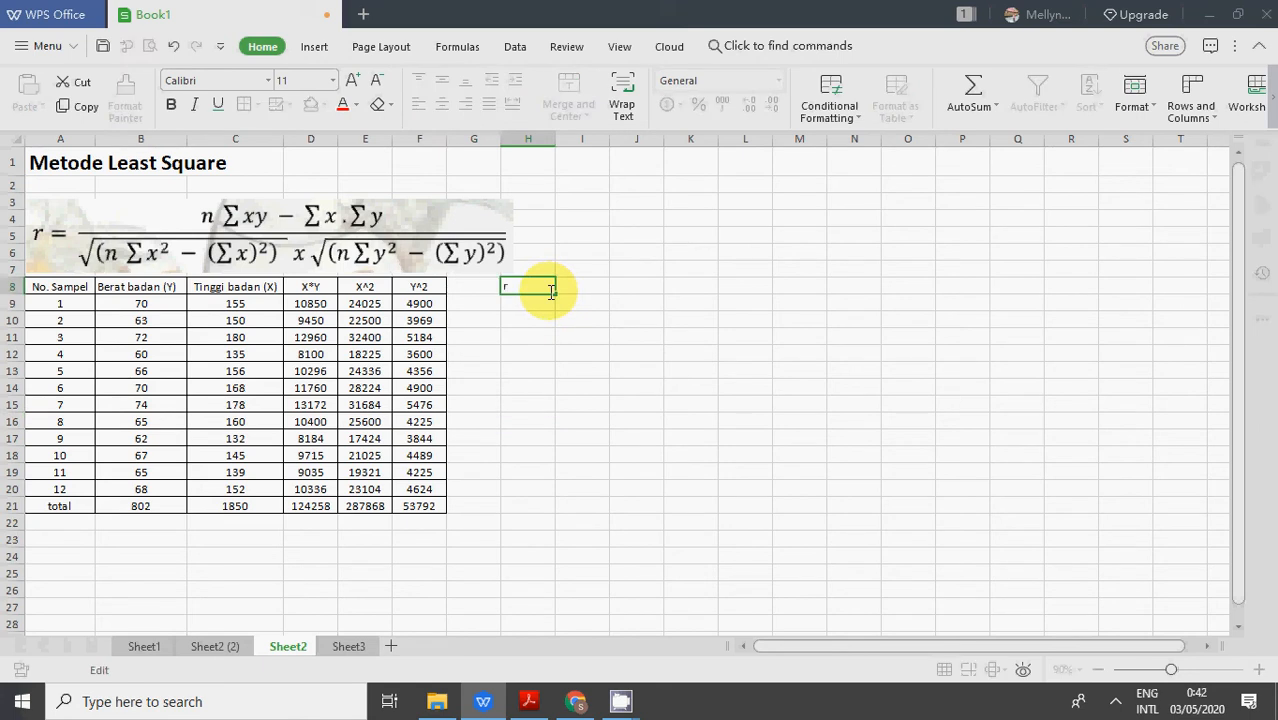
pyautogui.press('Return')
pyautogui.press('Right')
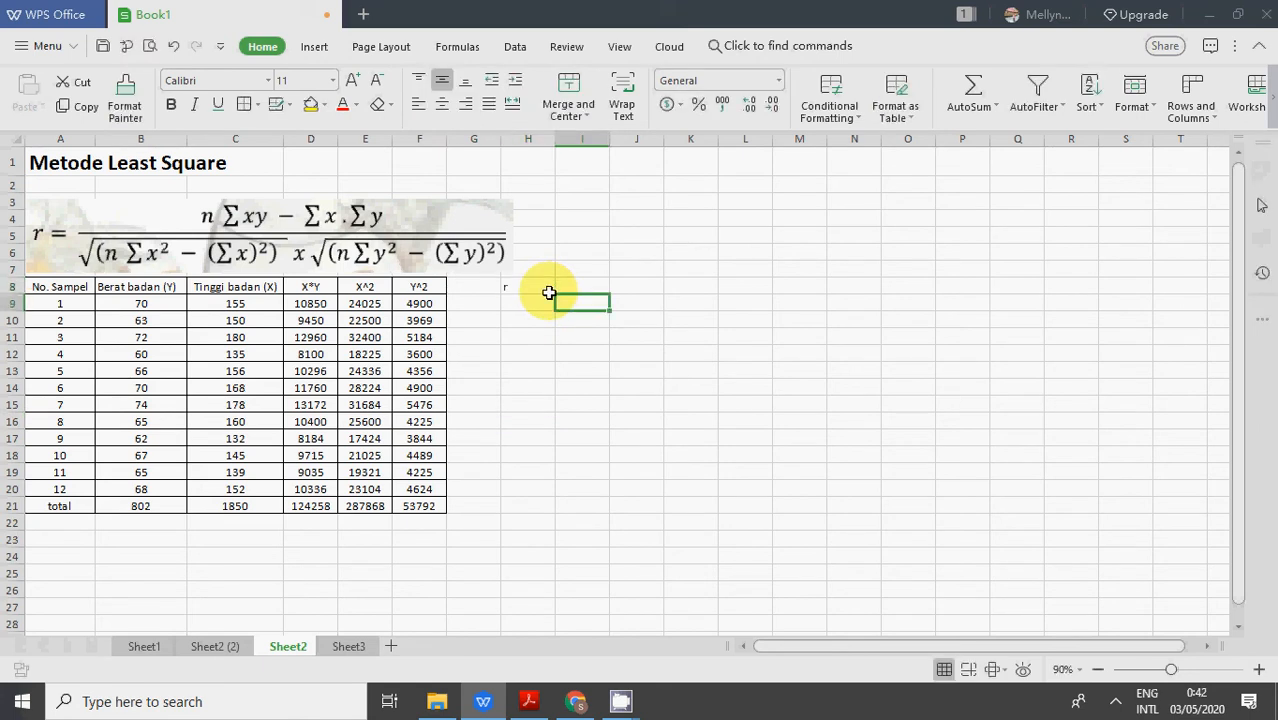
pyautogui.press('Up')
pyautogui.write('=')
pyautogui.press('Return')
# Calculate the n∑xy term in J8 by multiplying the sample count in A20 by the X*Y total in D21
pyautogui.press('Right')
pyautogui.press('Up')
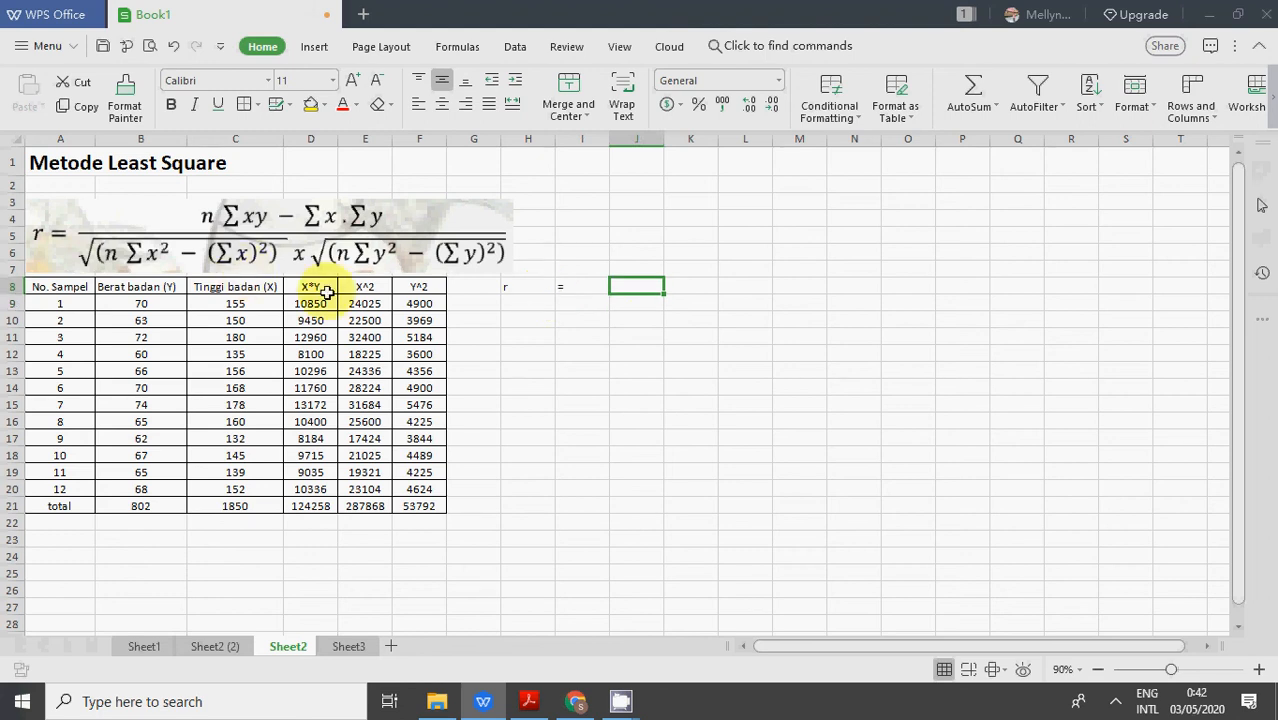
pyautogui.write('=')
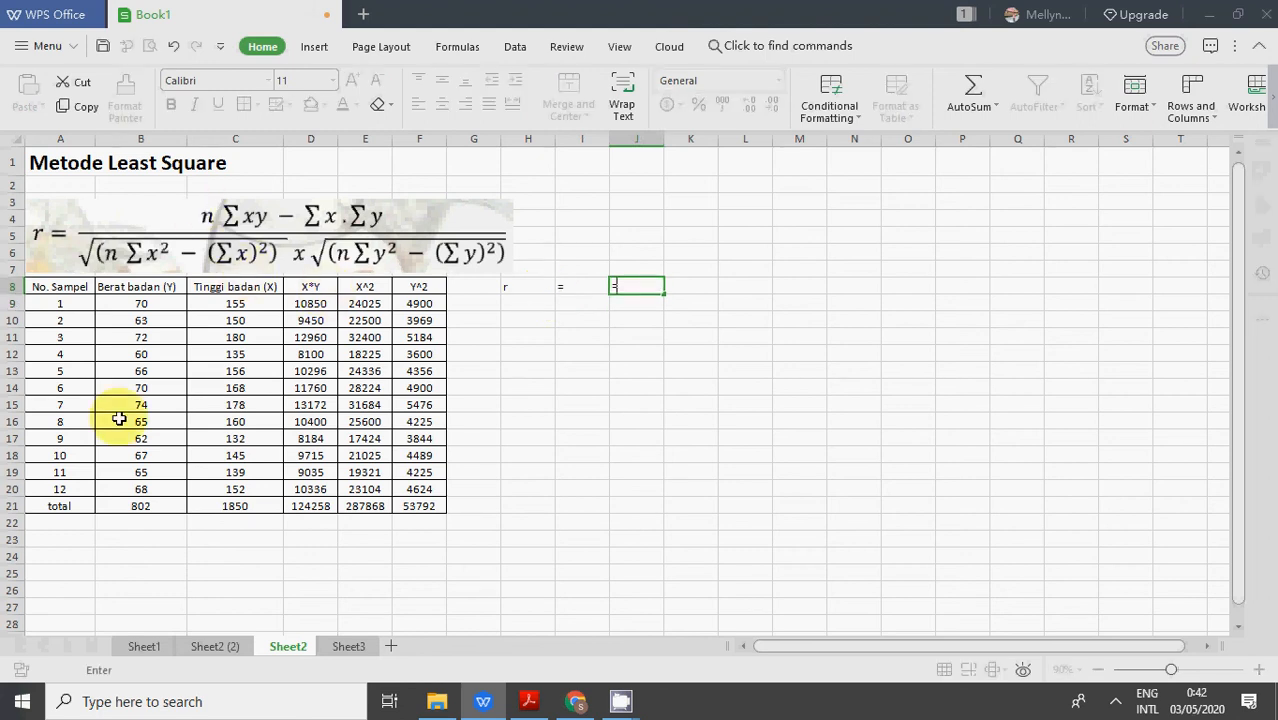
pyautogui.click(73, 489)
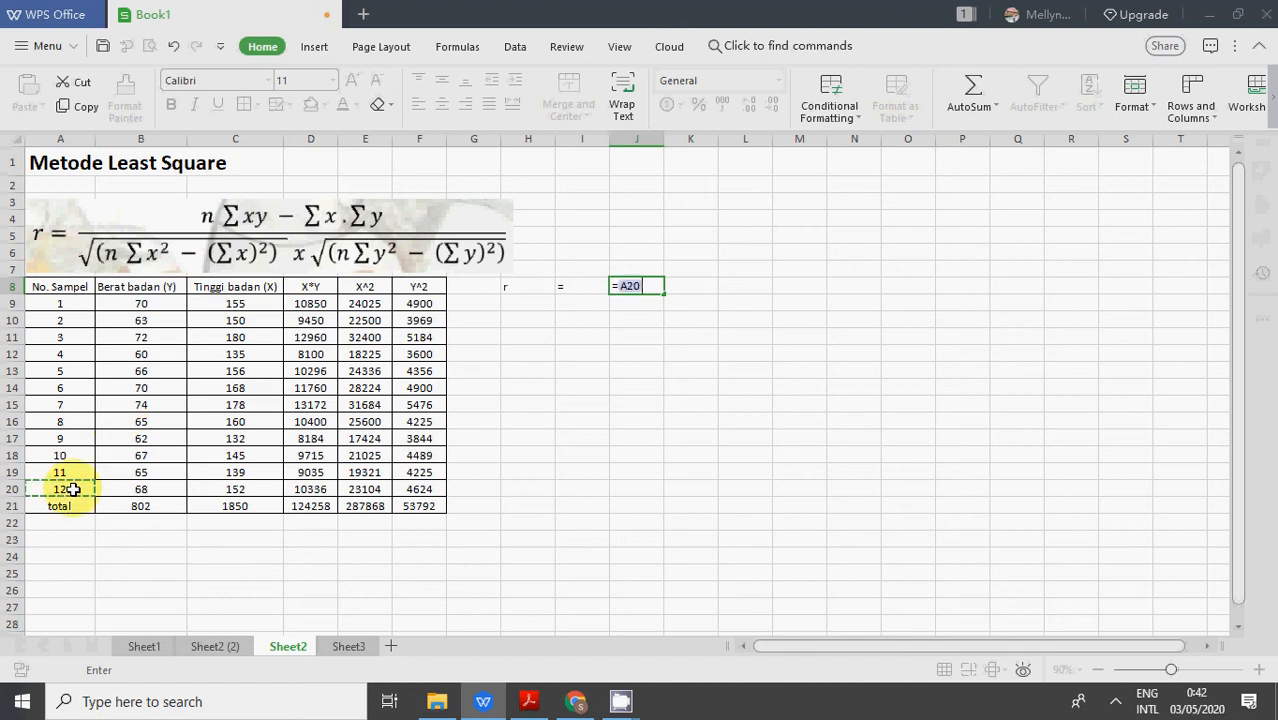
pyautogui.write('*')
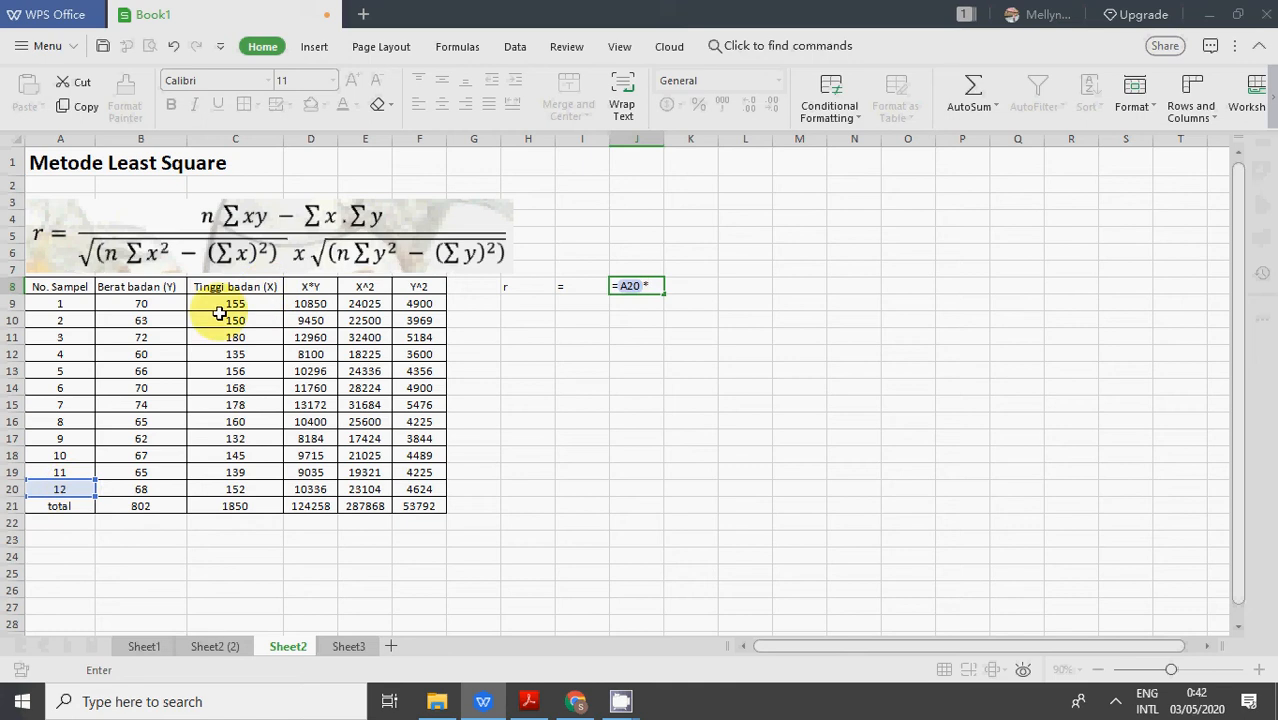
pyautogui.click(311, 506)
pyautogui.press('Tab')
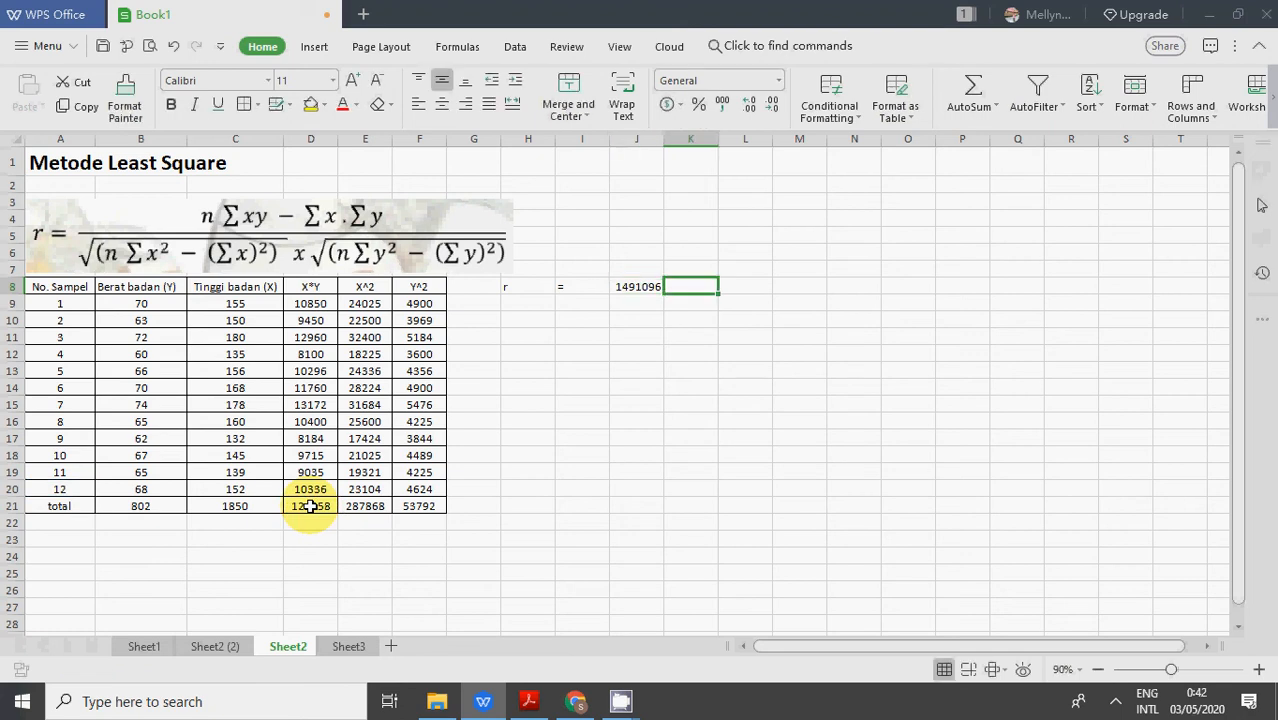
# Enter "-" in K8 and calculate the ∑x·∑y term in L8 by multiplying the totals in C21 and B21
pyautogui.write('-')
pyautogui.press('Tab')
pyautogui.write('=')
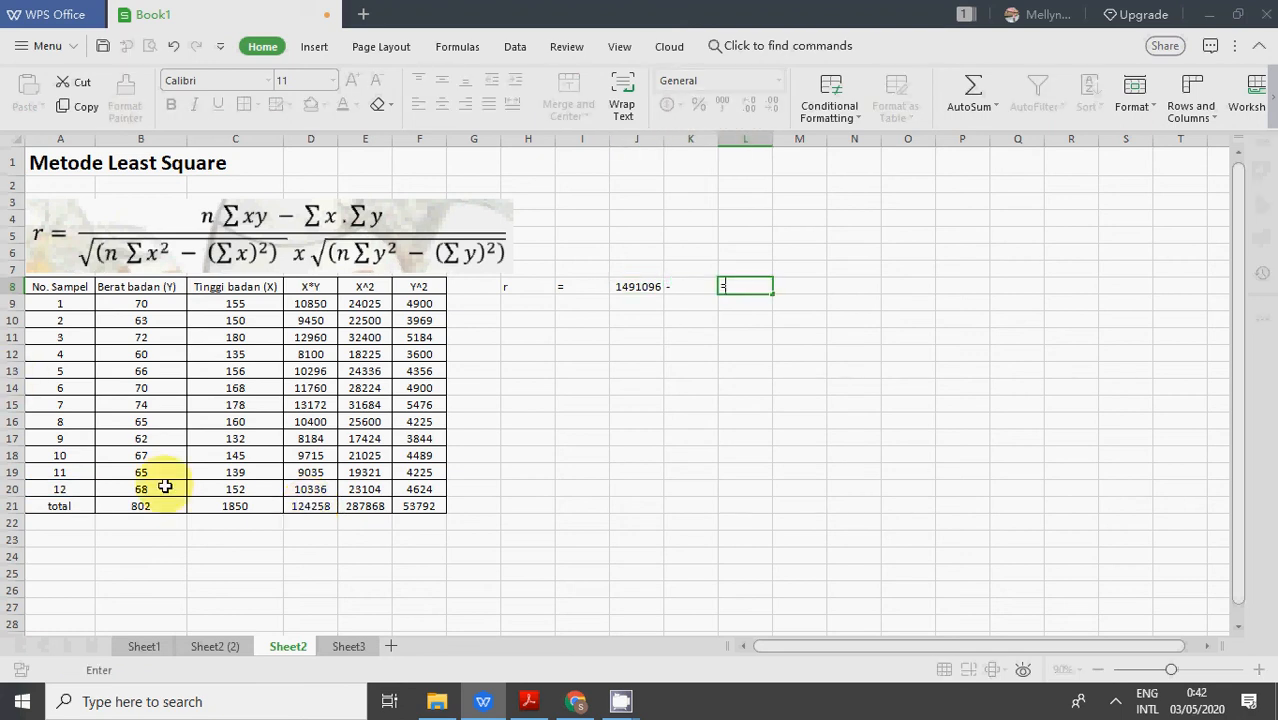
pyautogui.click(218, 503)
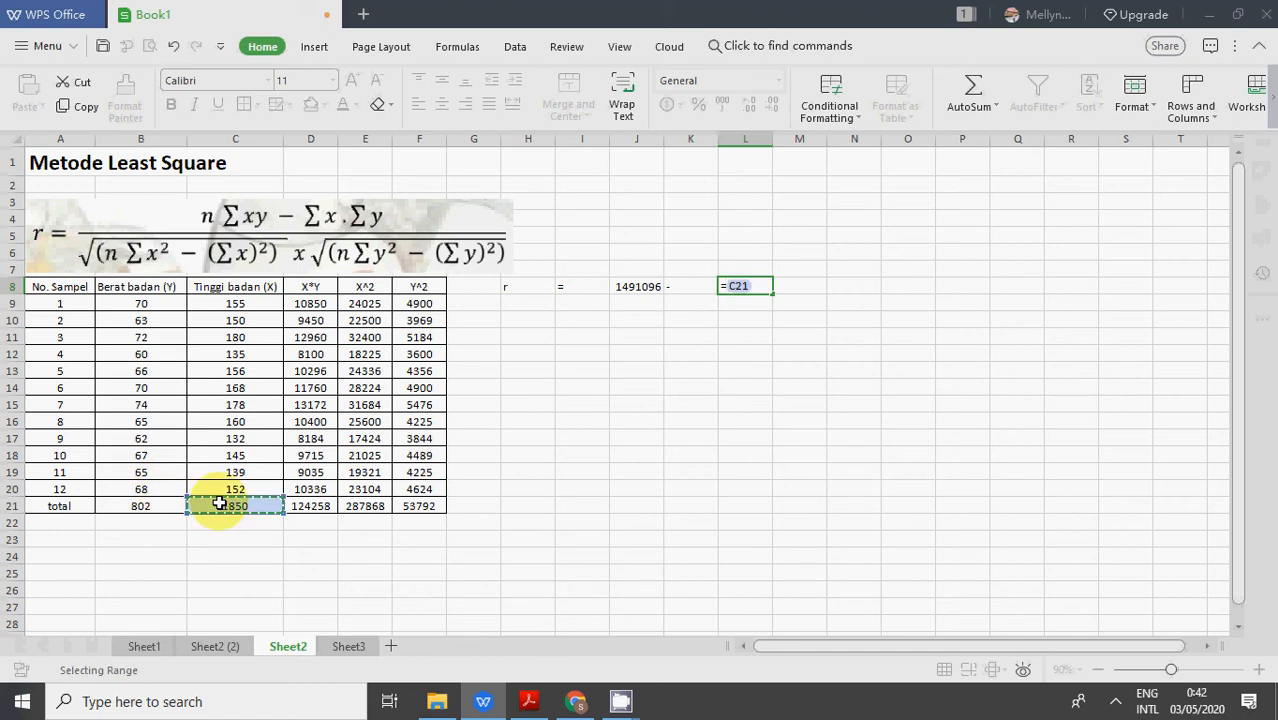
pyautogui.write('*')
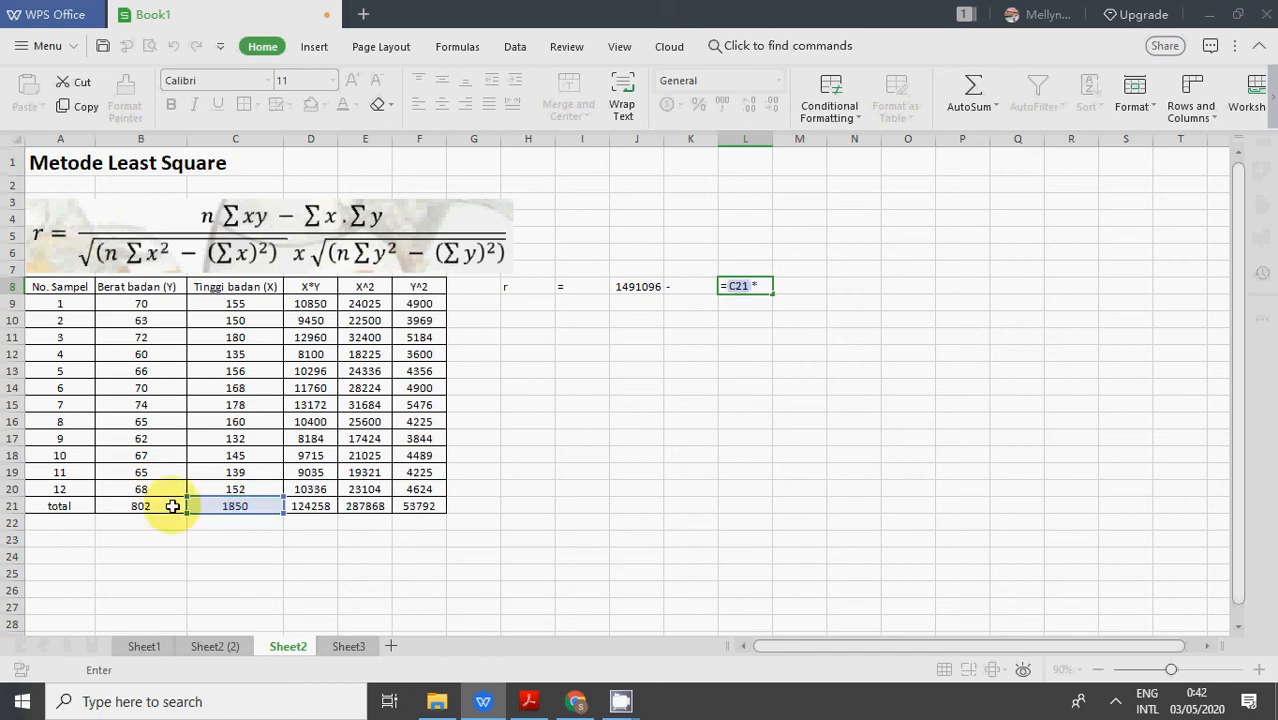
pyautogui.click(172, 506)
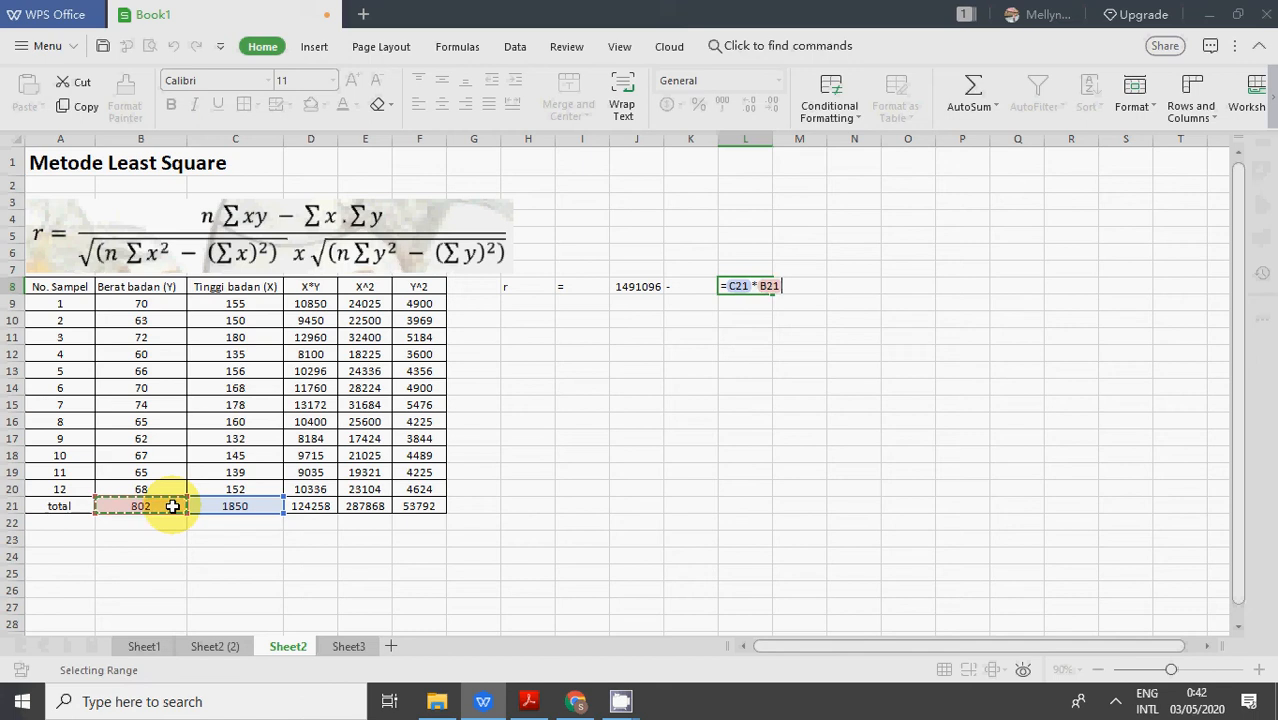
pyautogui.press('Return')
pyautogui.press('Up')
pyautogui.press('Left')
pyautogui.press('Left')
pyautogui.press('Down')
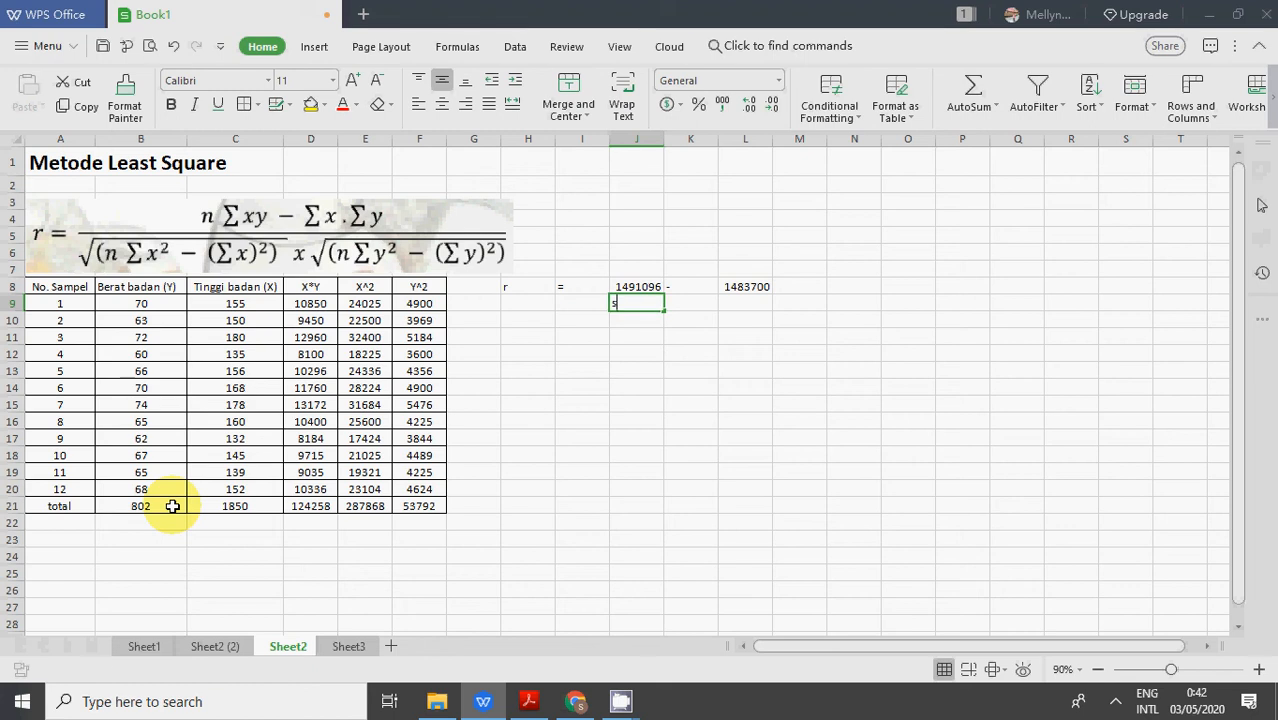
pyautogui.write('sqrt')
pyautogui.press('BackSpace')
pyautogui.press('BackSpace')
pyautogui.press('BackSpace')
pyautogui.press('BackSpace')
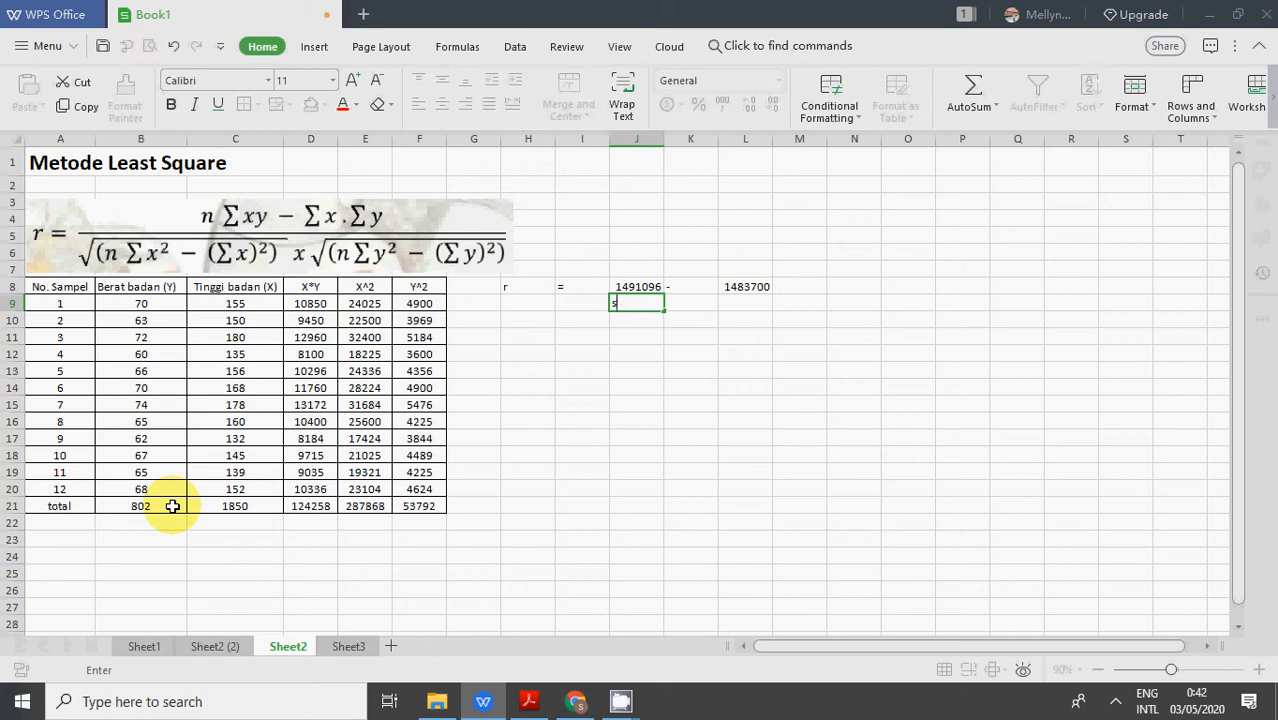
# Calculate the denominator's first root in J9 with =sqrt((A20*E21)-(C21^2))
pyautogui.write('=sqrt(')
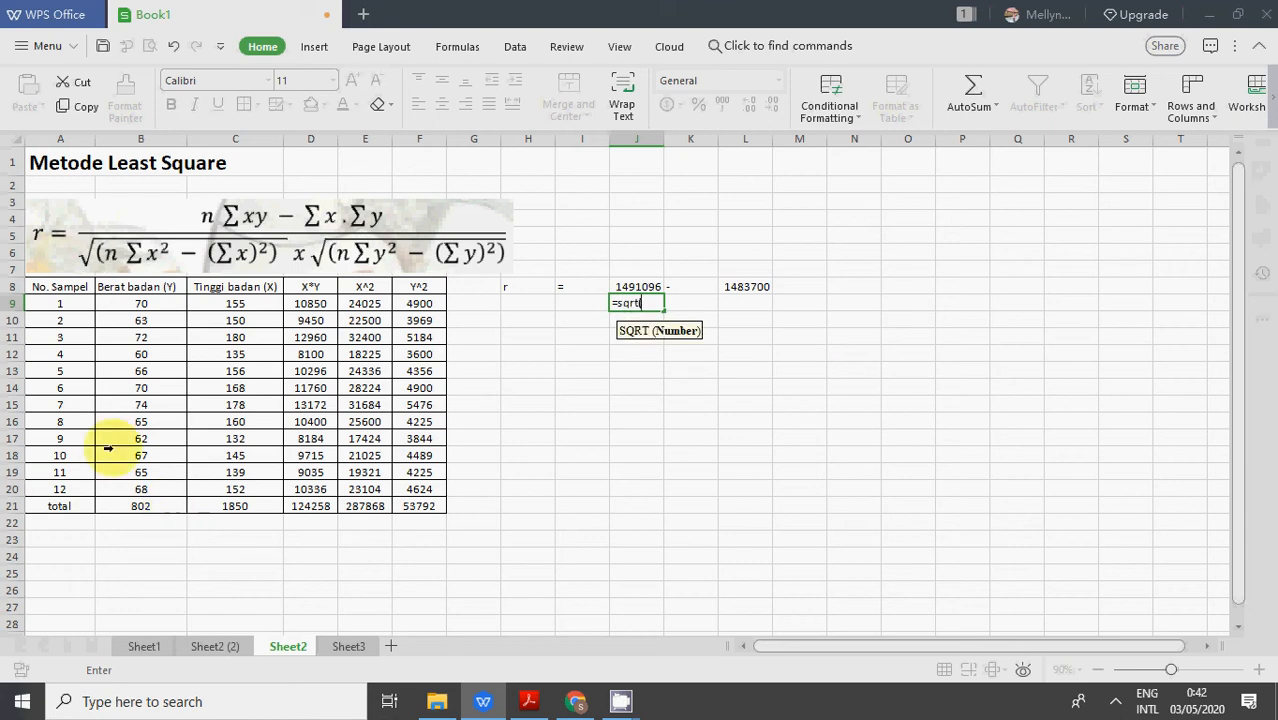
pyautogui.write('(')
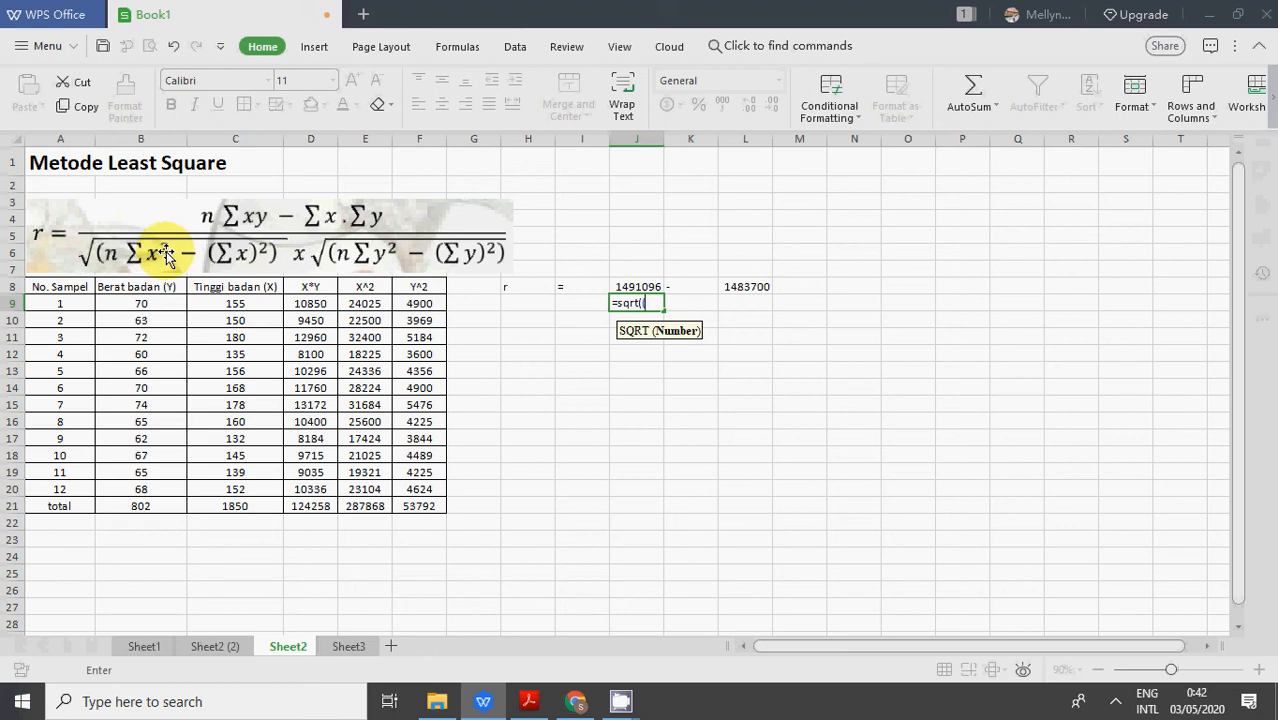
pyautogui.click(83, 487)
pyautogui.write('*')
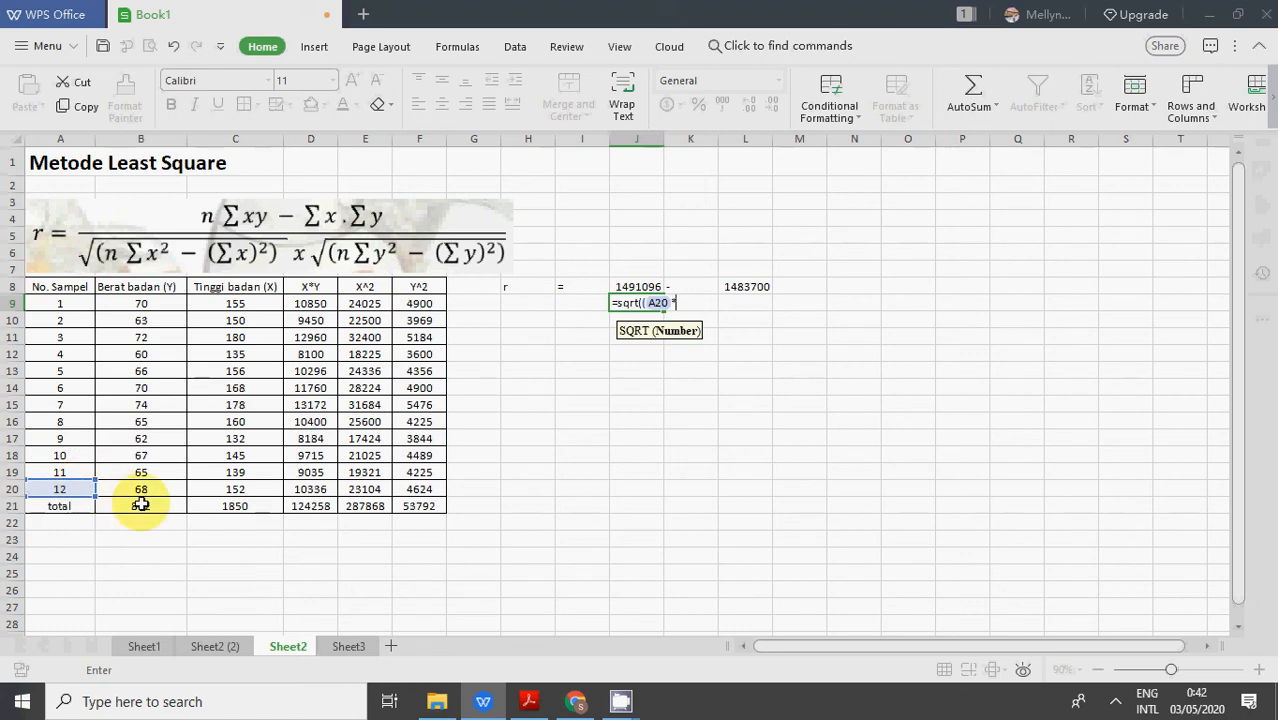
pyautogui.click(217, 510)
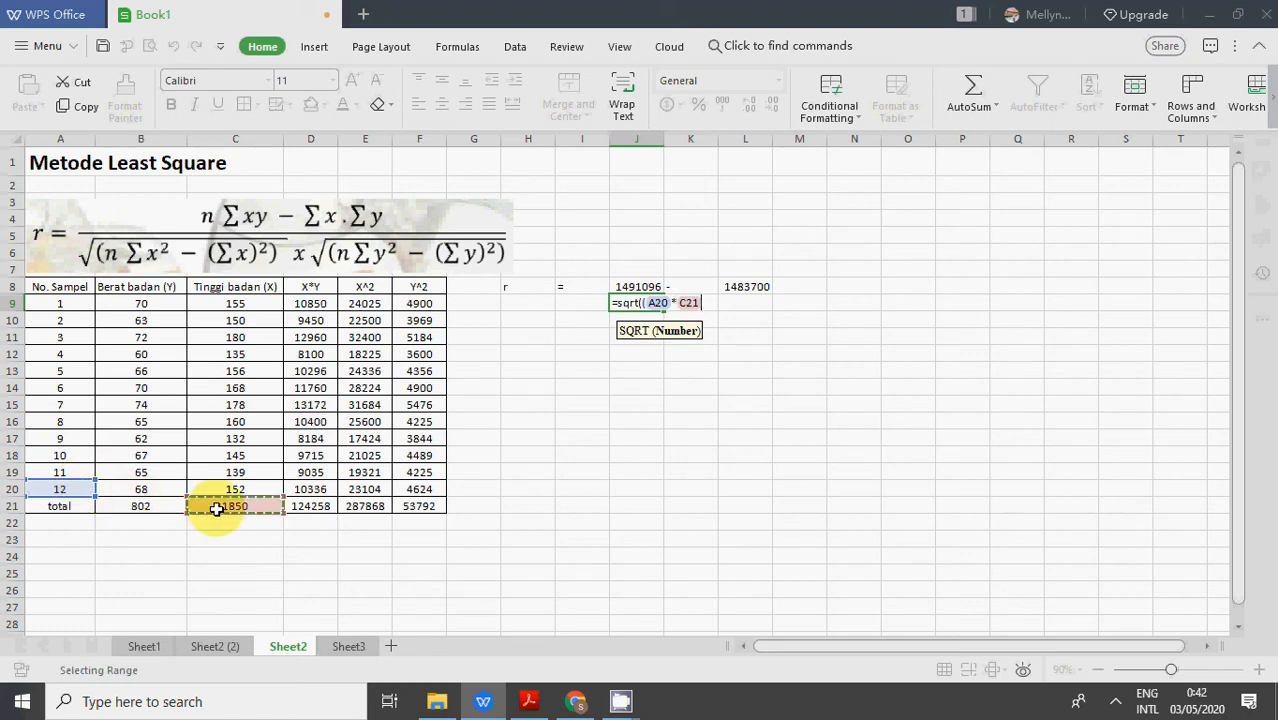
pyautogui.click(363, 506)
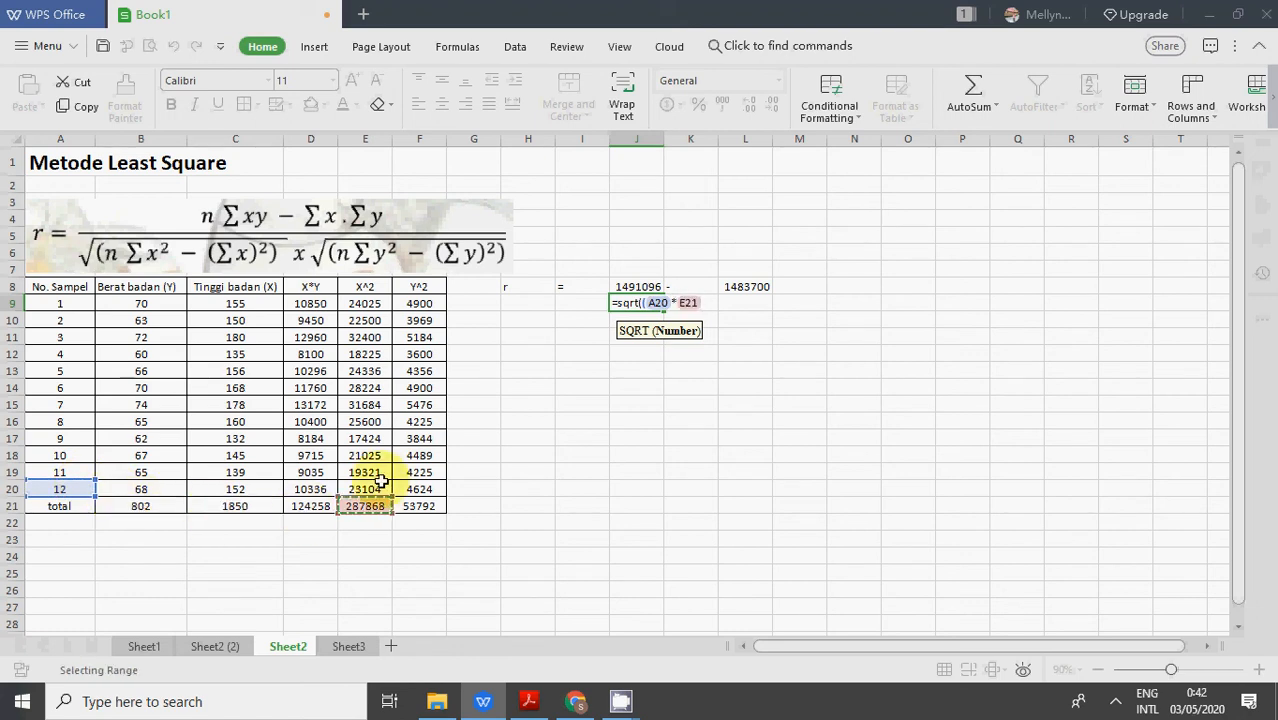
pyautogui.write('(')
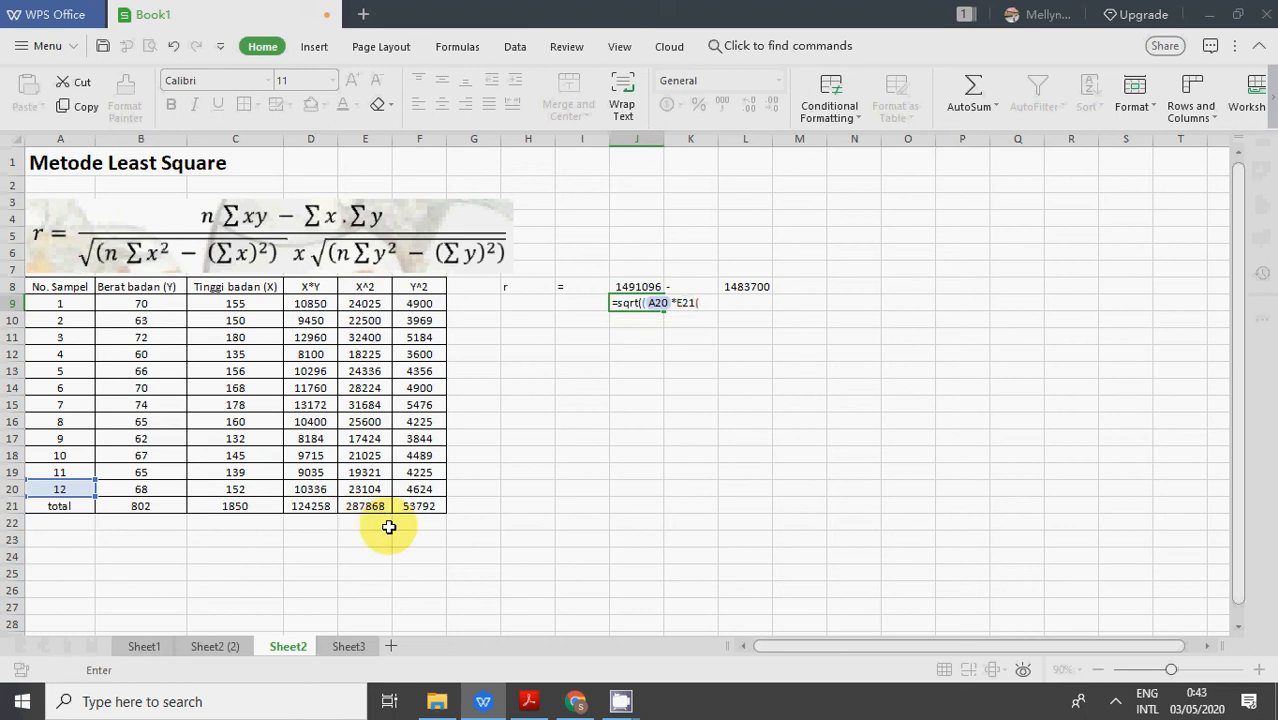
pyautogui.press('BackSpace')
pyautogui.write(')-(')
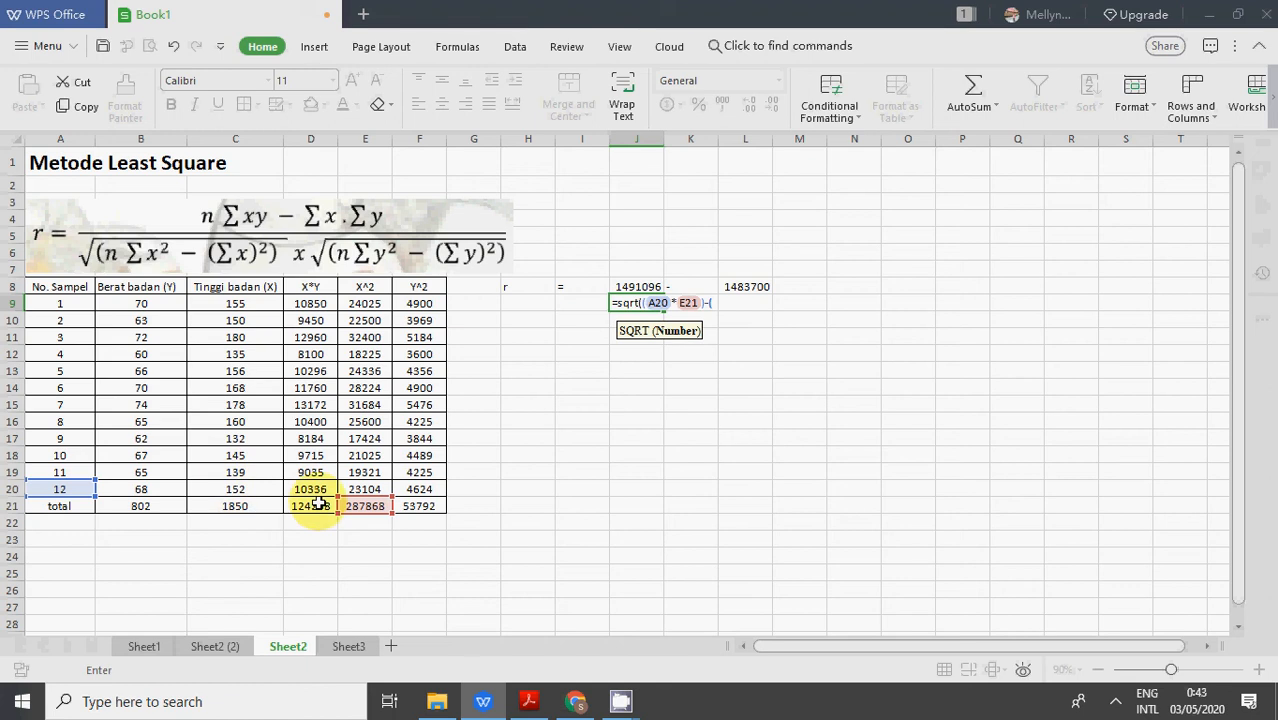
pyautogui.click(276, 502)
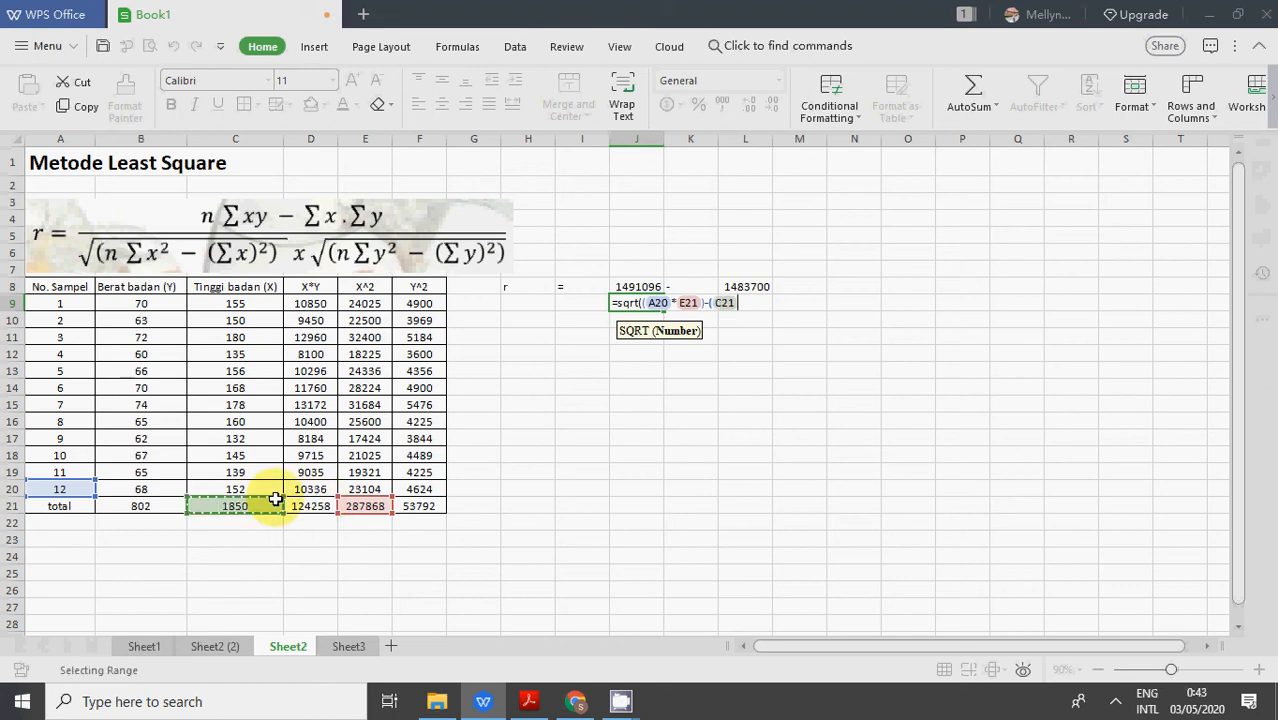
pyautogui.write('^2)')
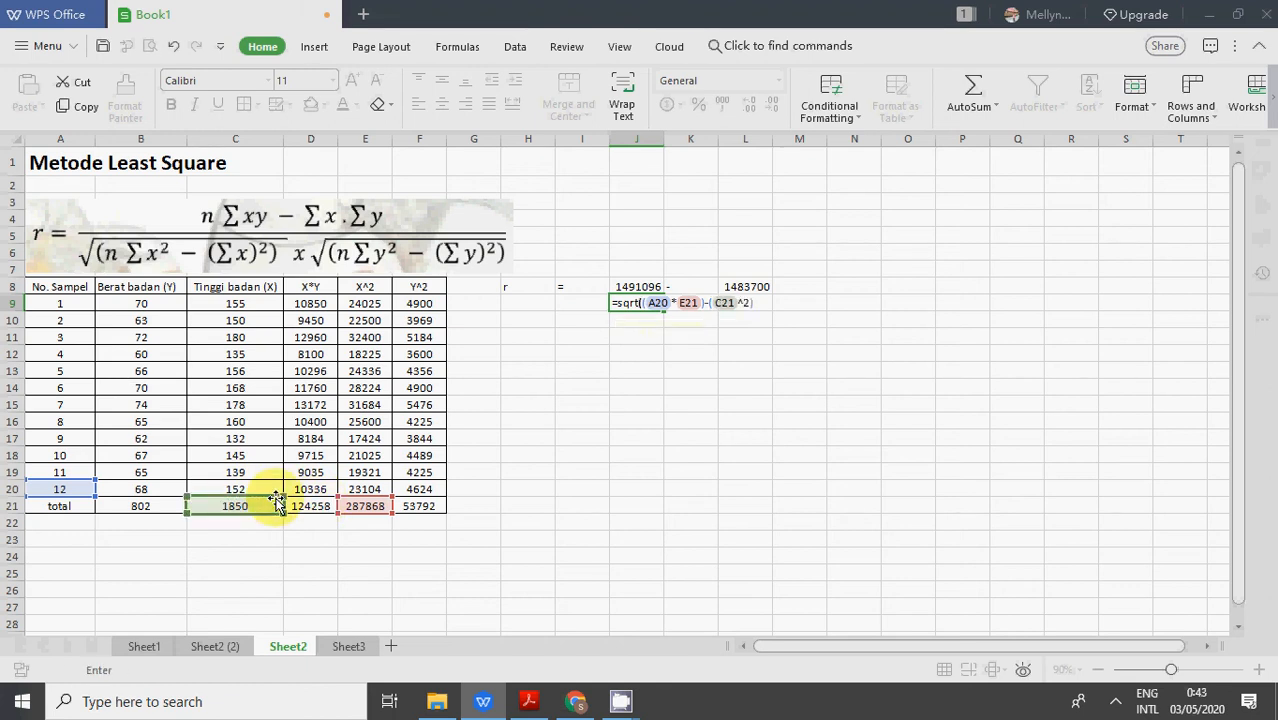
pyautogui.press('Return')
# Enter "x" in K9 and calculate the denominator's second root in L9 with =sqrt((A20*F21)-(B21^2))
pyautogui.press('Up')
pyautogui.press('Right')
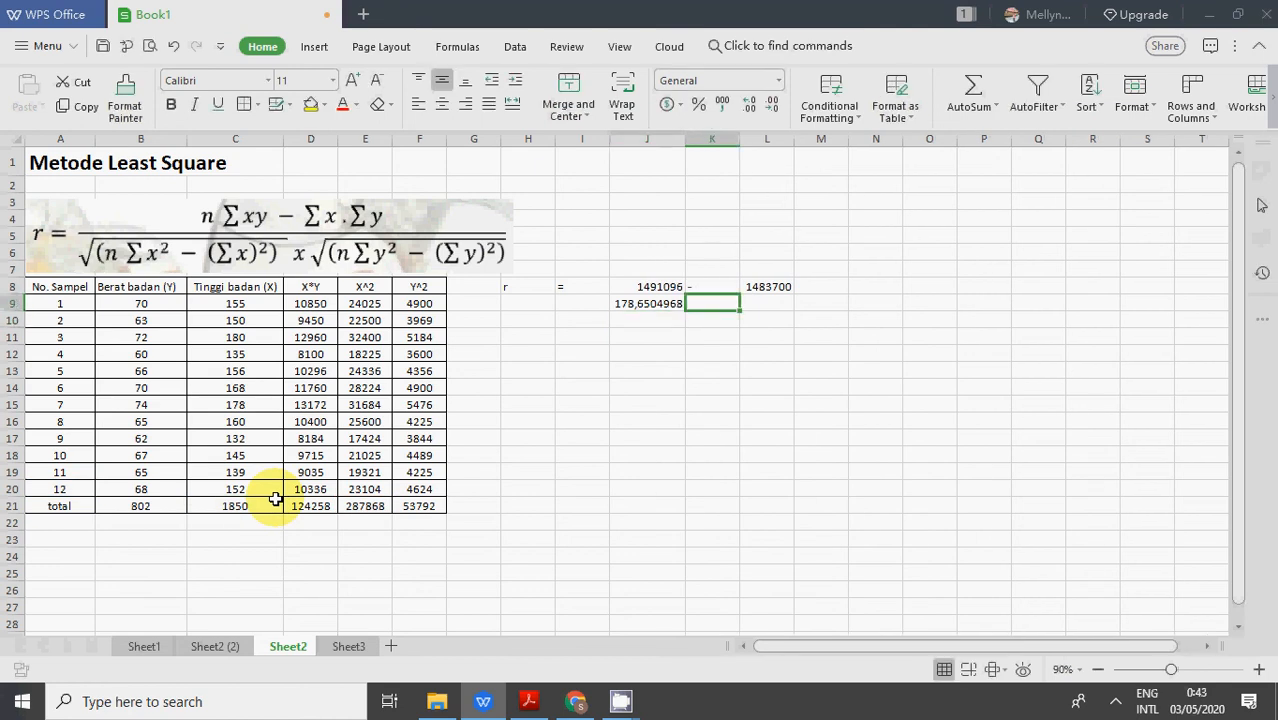
pyautogui.write('x')
pyautogui.press('Right')
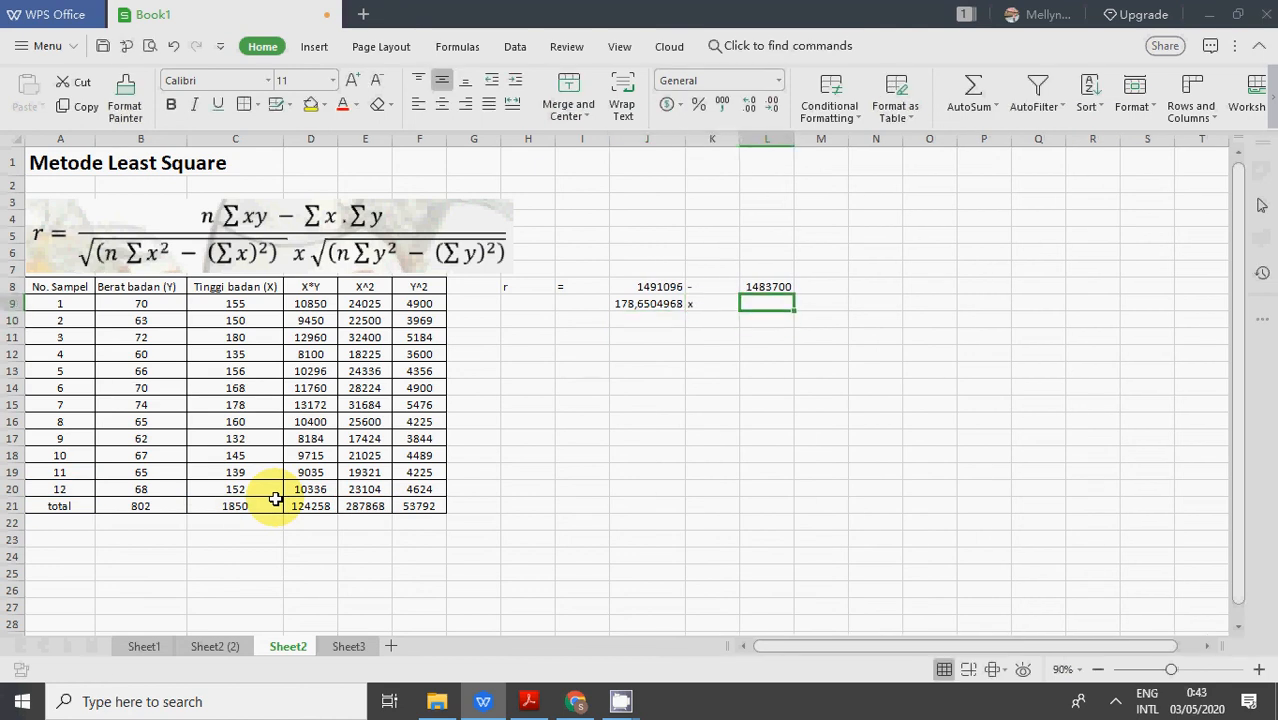
pyautogui.write('=sqrt')
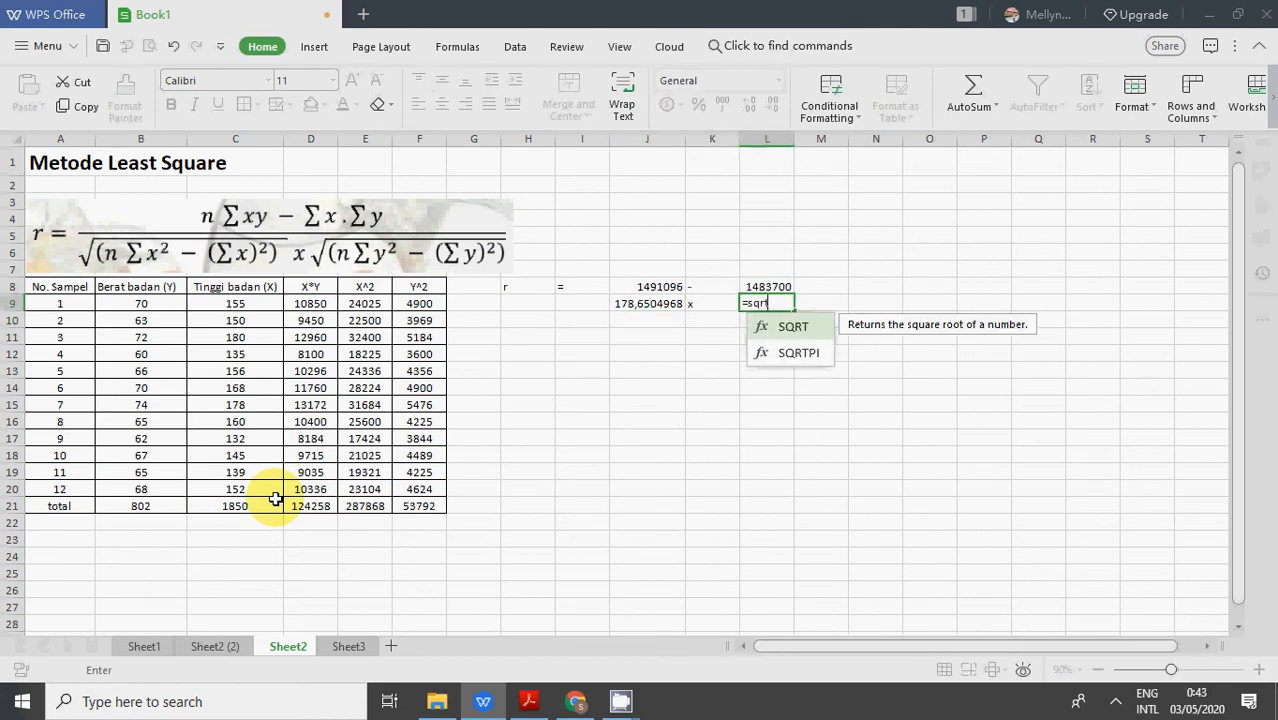
pyautogui.write('((')
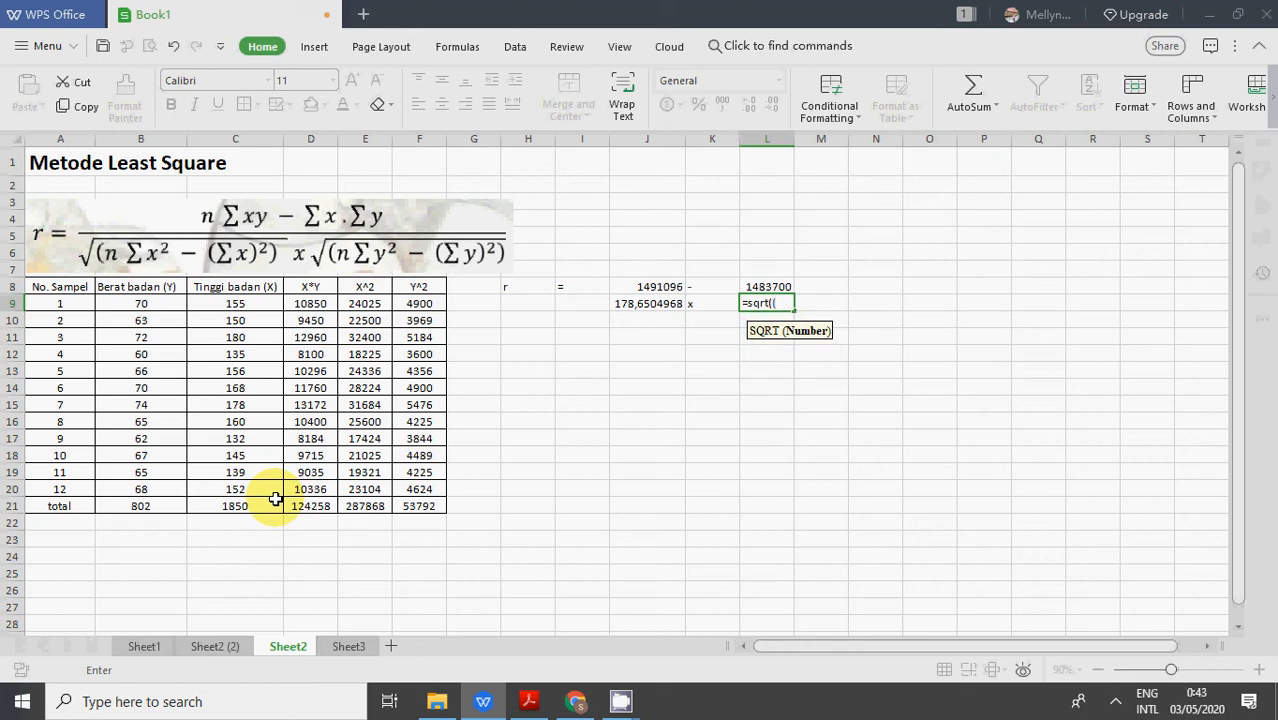
pyautogui.click(58, 490)
pyautogui.write('*')
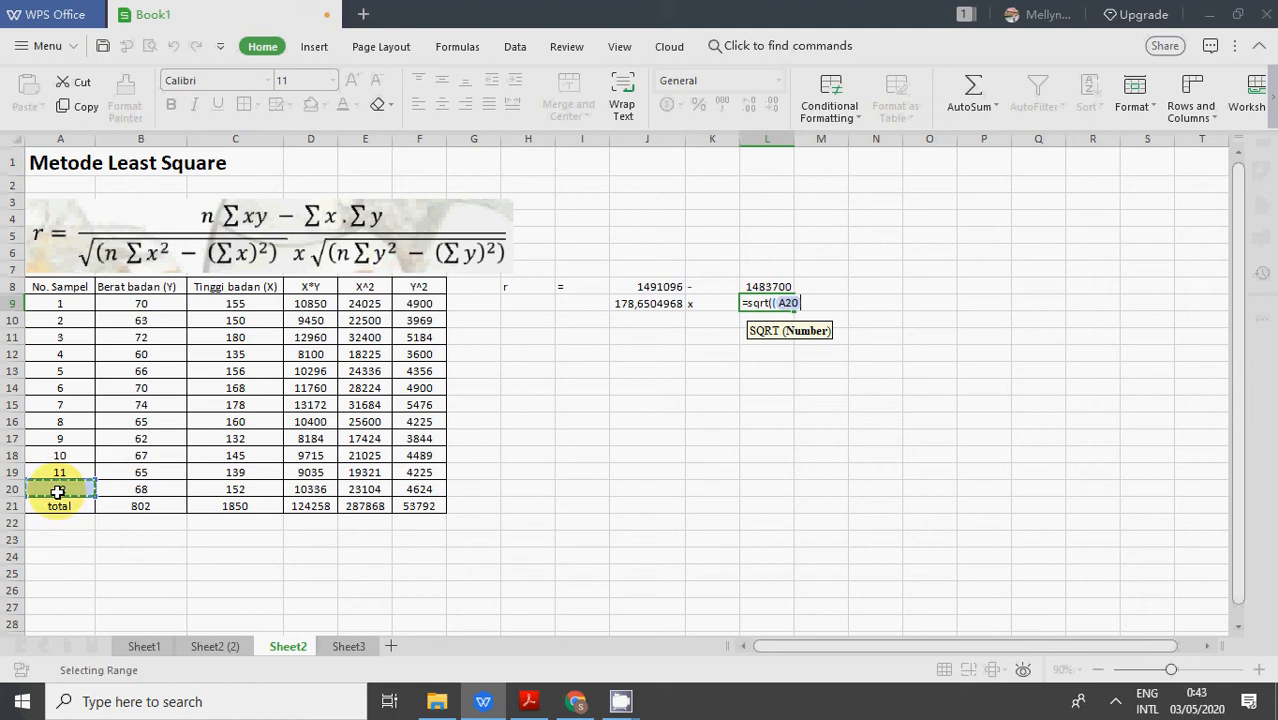
pyautogui.click(405, 505)
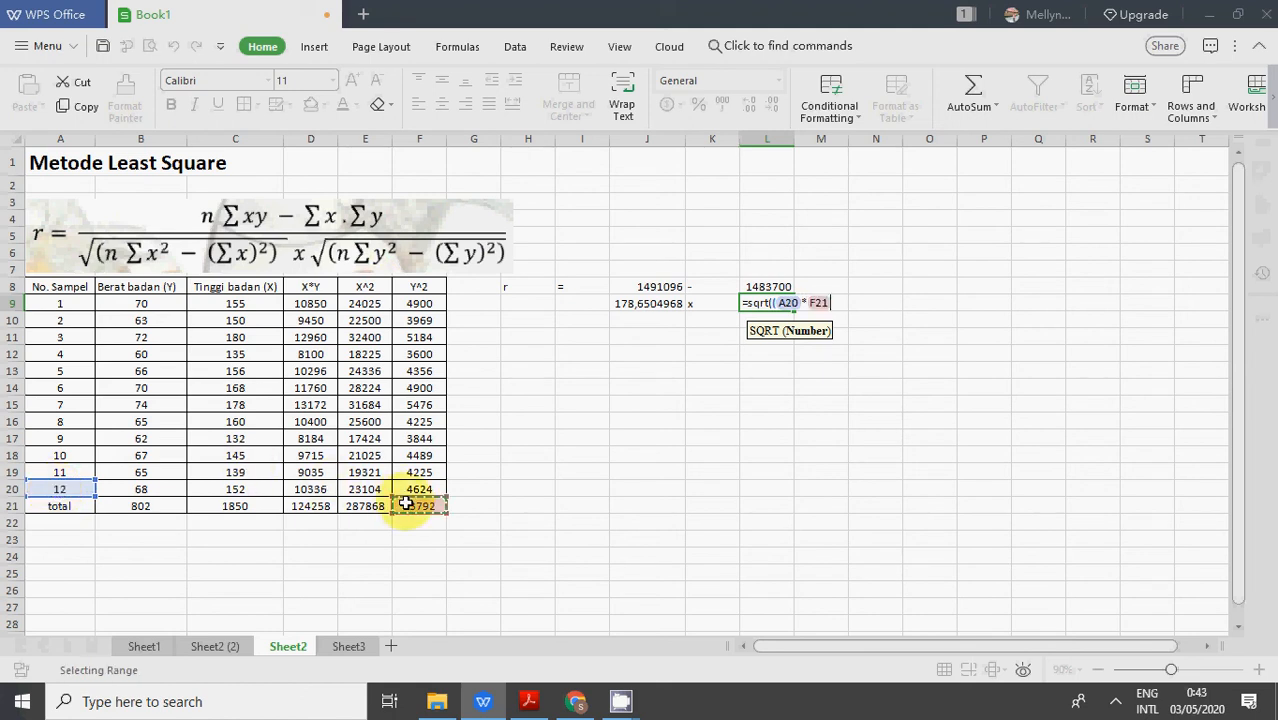
pyautogui.write(')-(')
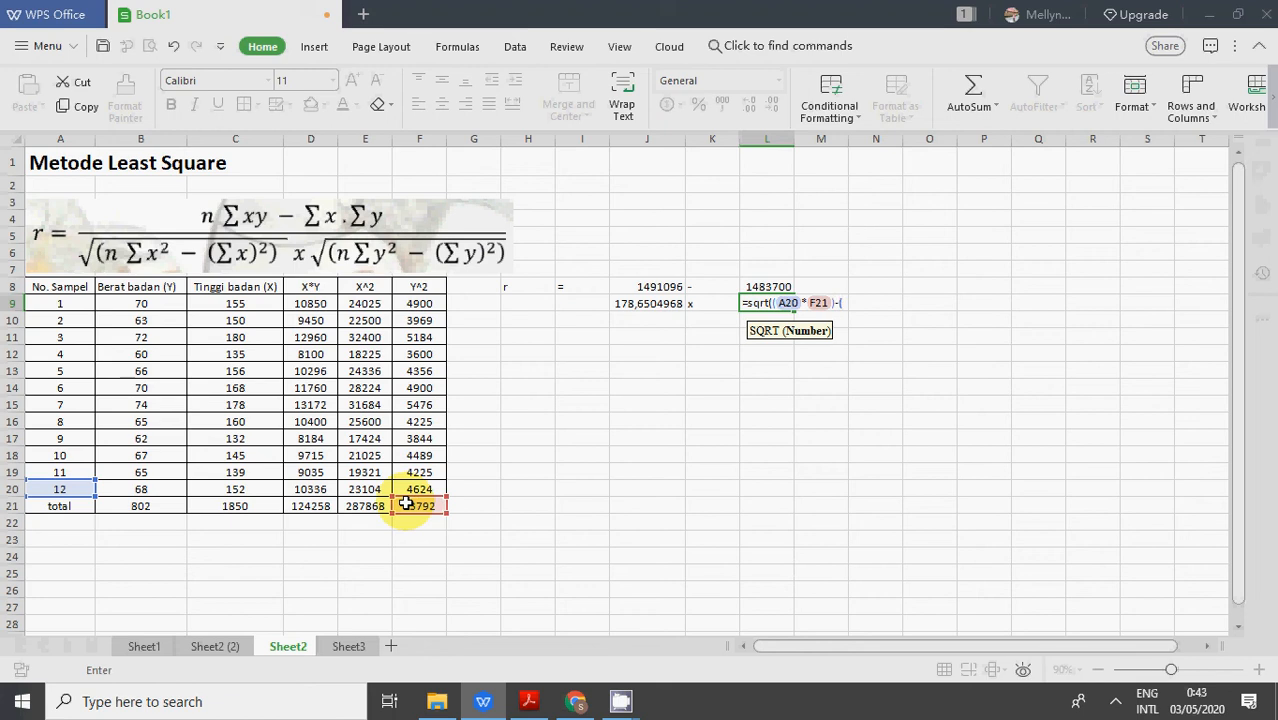
pyautogui.click(180, 506)
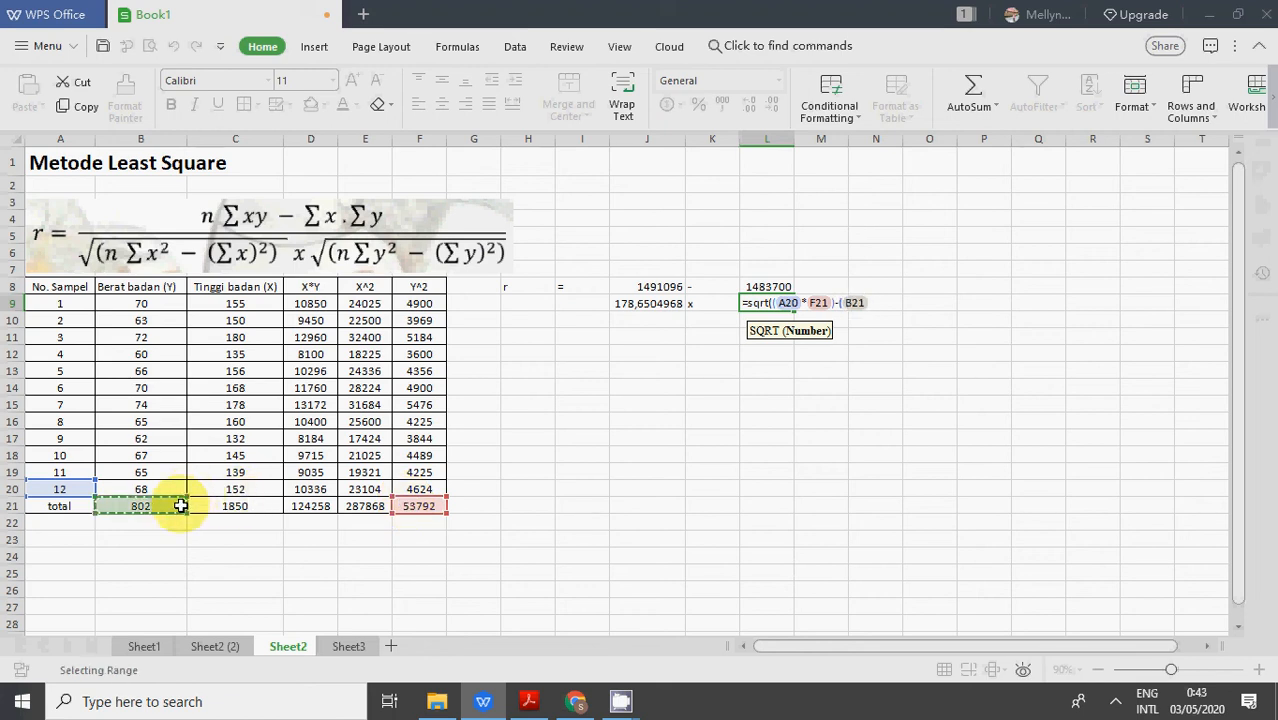
pyautogui.write('^2)')
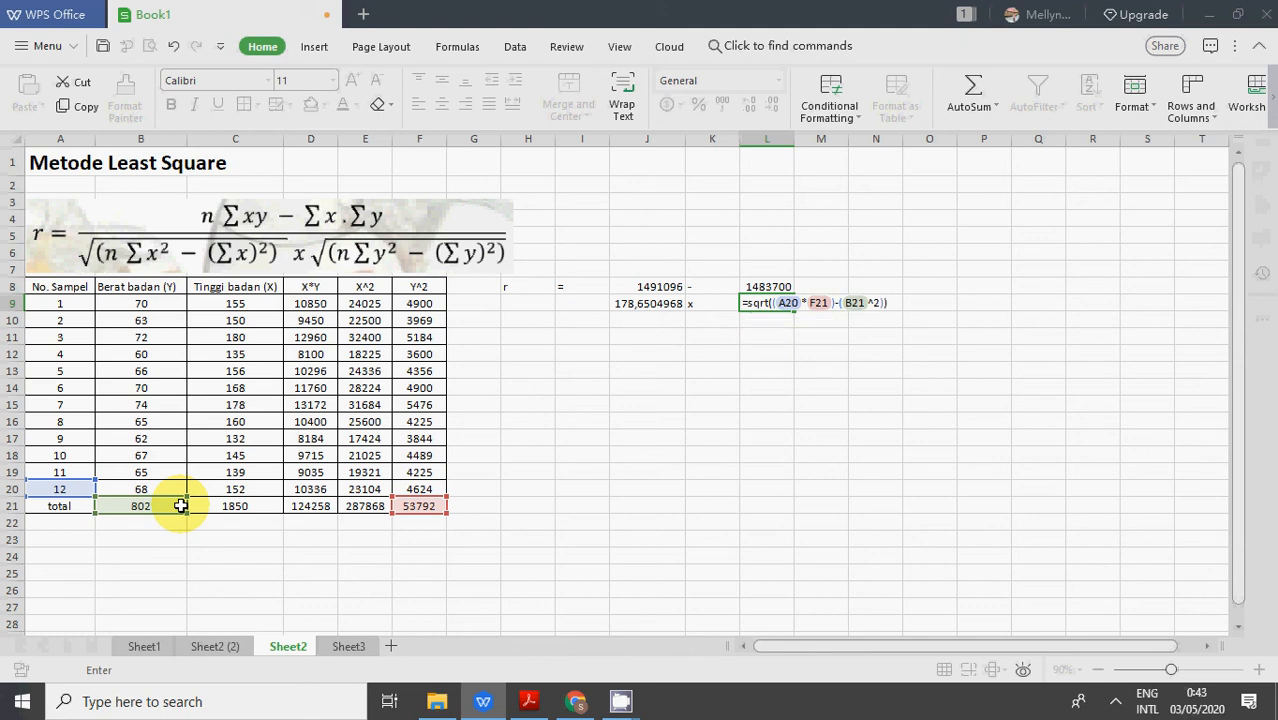
pyautogui.press('Return')
# Draw the fraction line under the numerator by applying a bottom border to J8:L8
pyautogui.press('Up')
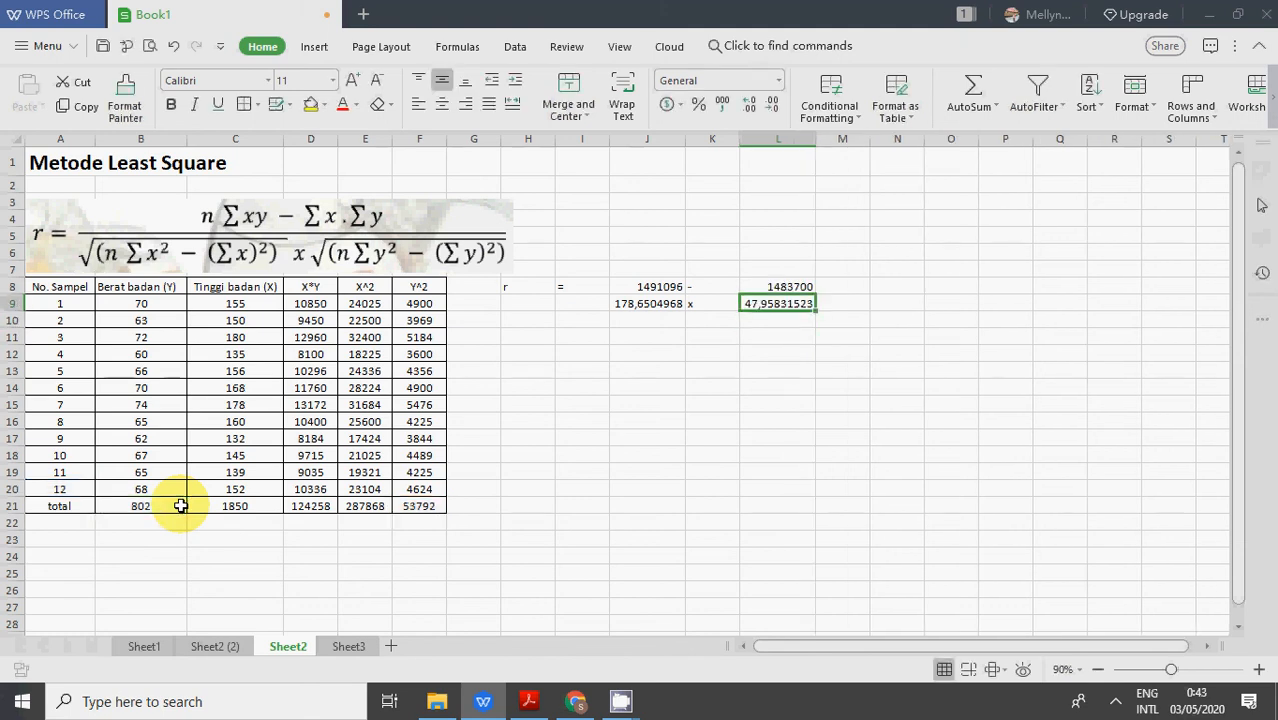
pyautogui.press('Up')
pyautogui.hotkey('shift', 'Left')
pyautogui.hotkey('shift', 'Left')
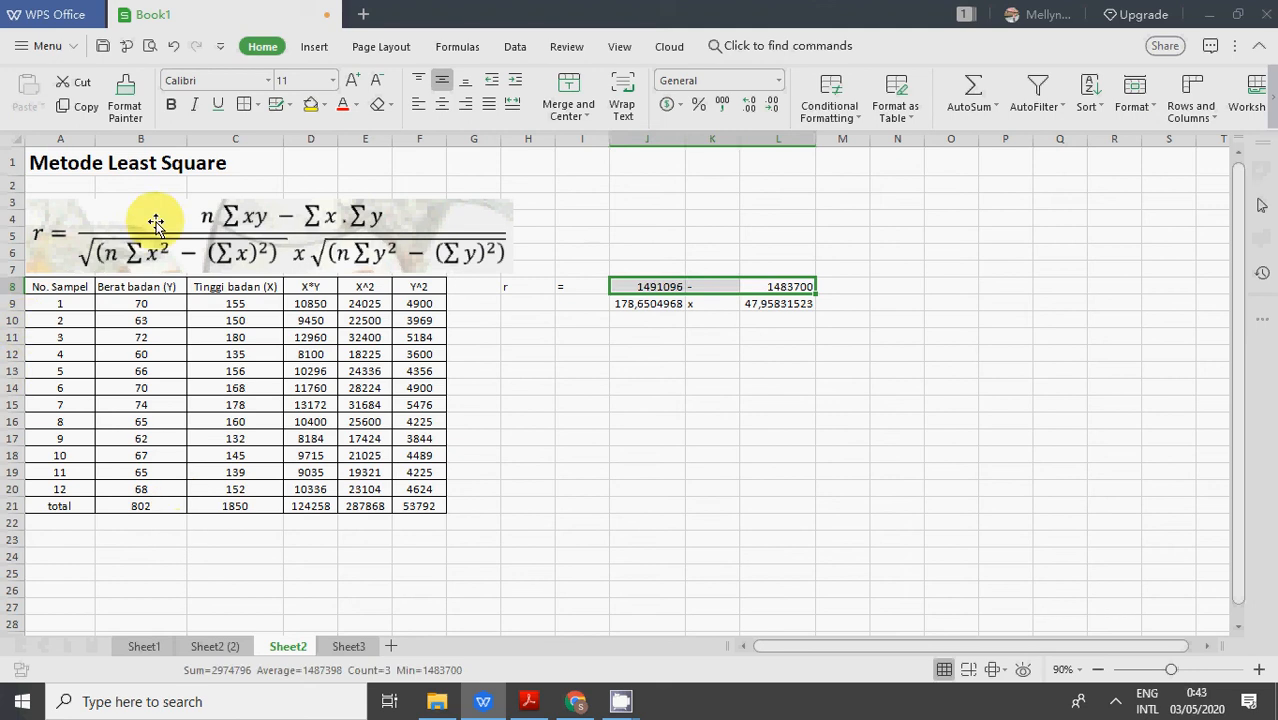
pyautogui.click(258, 105)
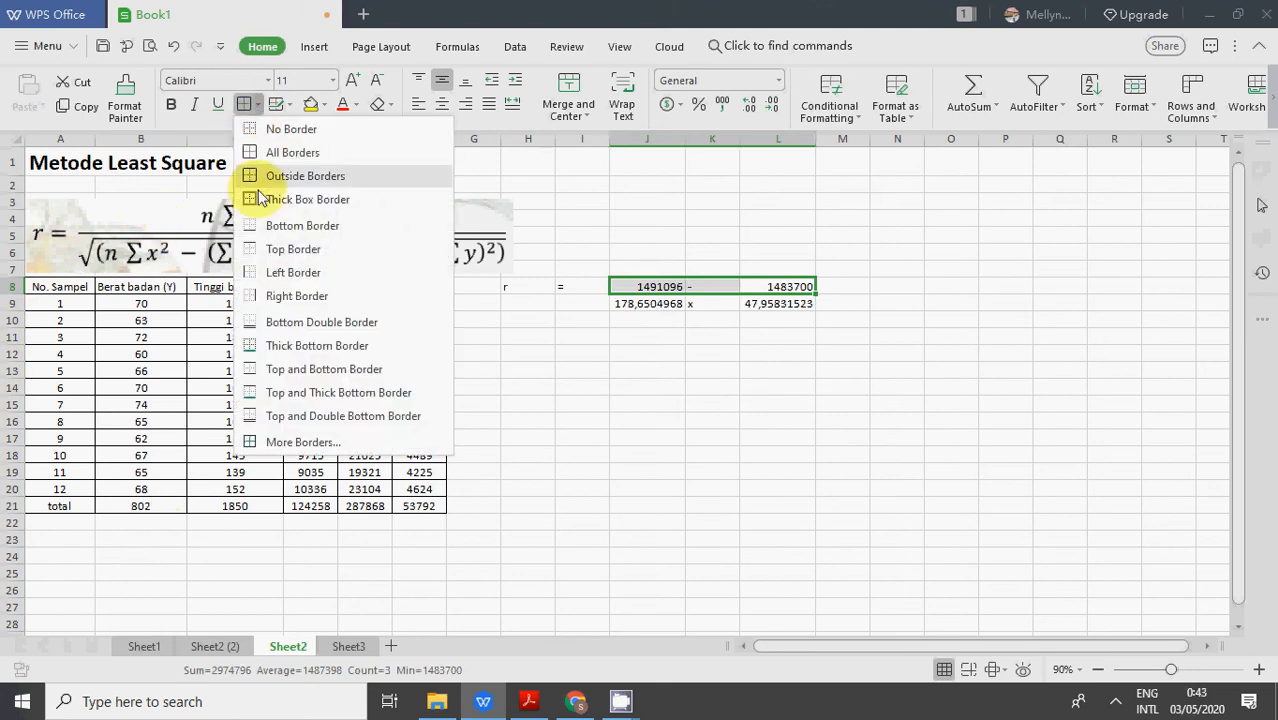
pyautogui.click(252, 228)
# Enter "=" in M8 and calculate the numerator in N8 by subtracting L8 from J8
pyautogui.press('Right')
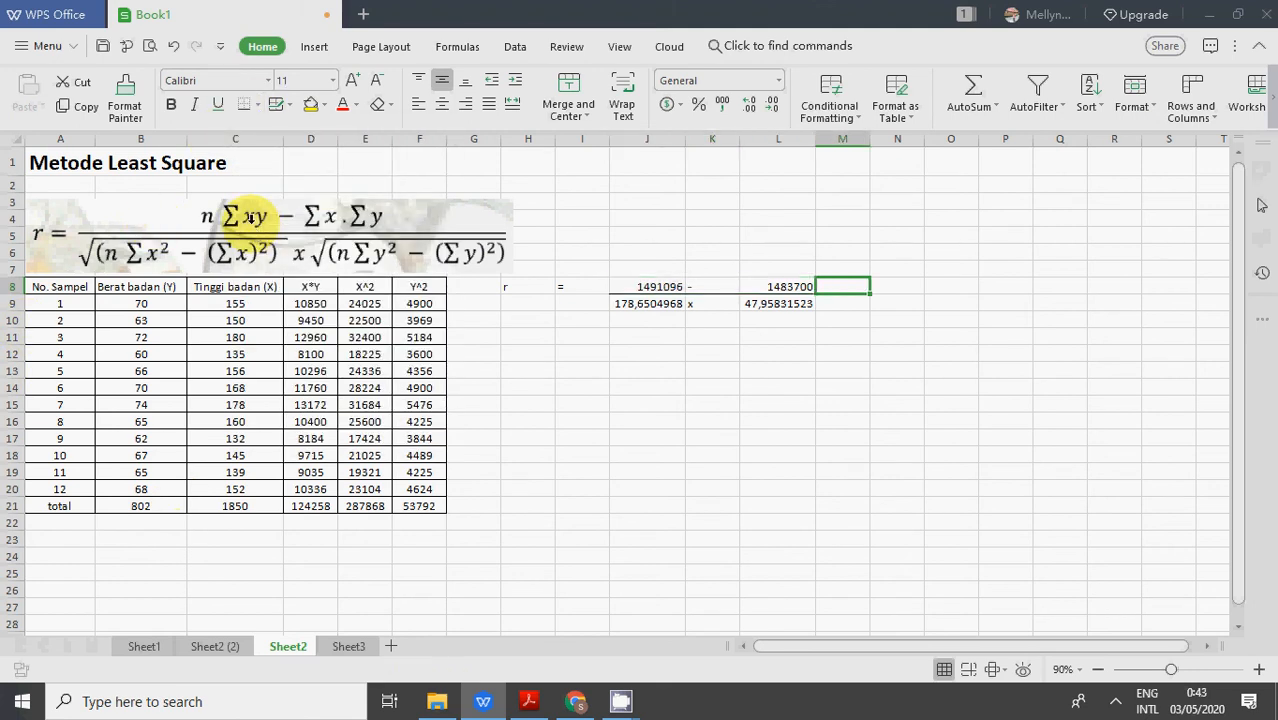
pyautogui.write('=')
pyautogui.press('Right')
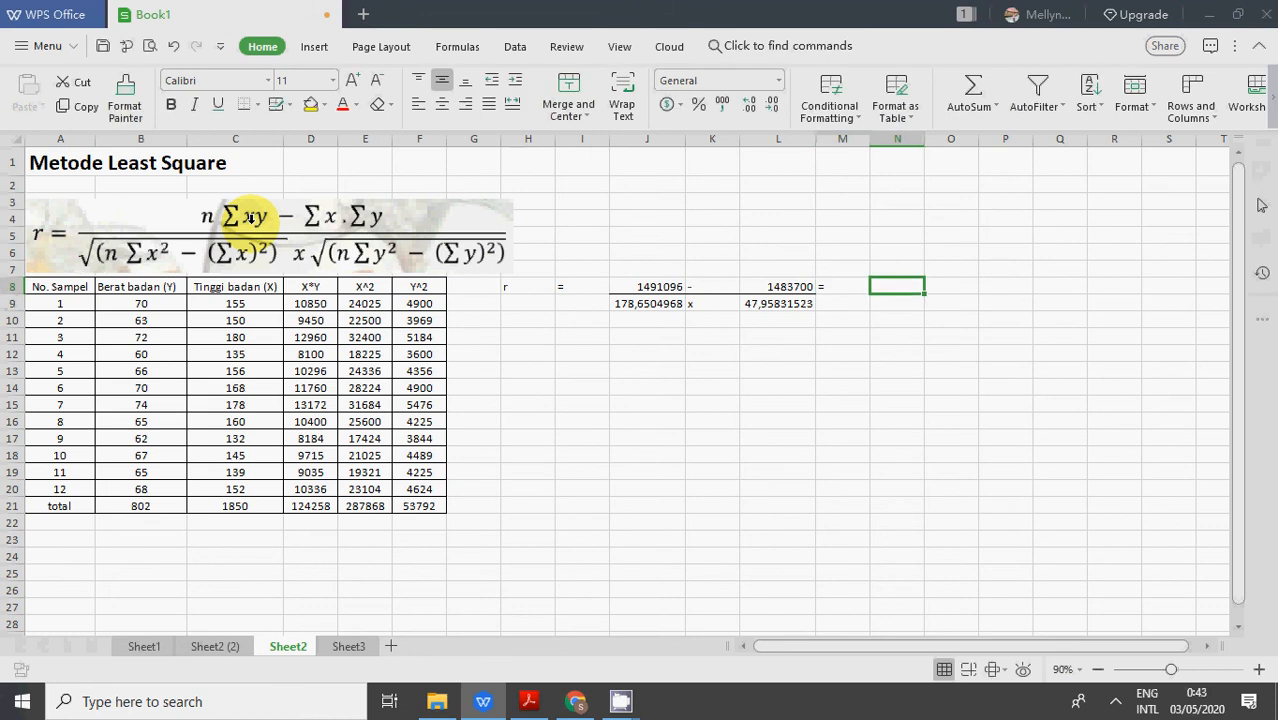
pyautogui.write('=')
pyautogui.press('Left')
pyautogui.press('Left')
pyautogui.press('Left')
pyautogui.press('Left')
pyautogui.write('-')
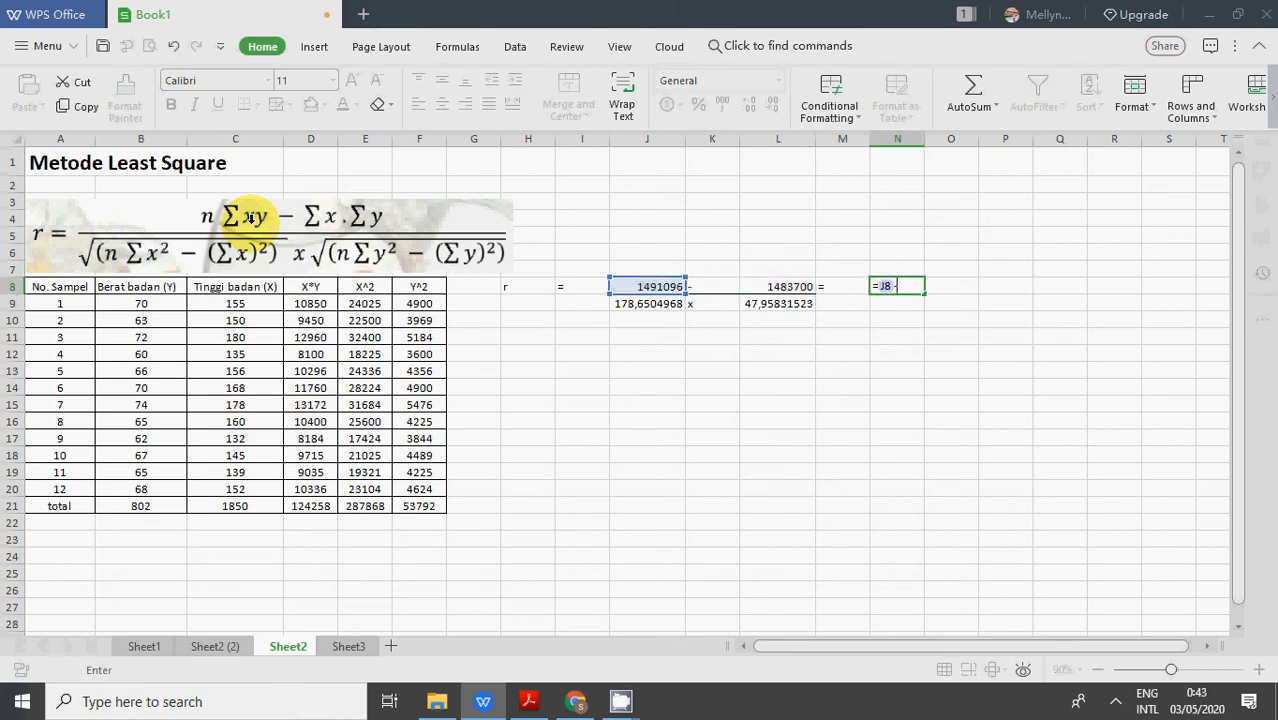
pyautogui.press('Left')
pyautogui.press('Left')
pyautogui.press('Return')
# Calculate the denominator in N9 by multiplying the two roots in J9 and L9
pyautogui.write('=')
pyautogui.press('Left')
pyautogui.press('Left')
pyautogui.press('Left')
pyautogui.press('Left')
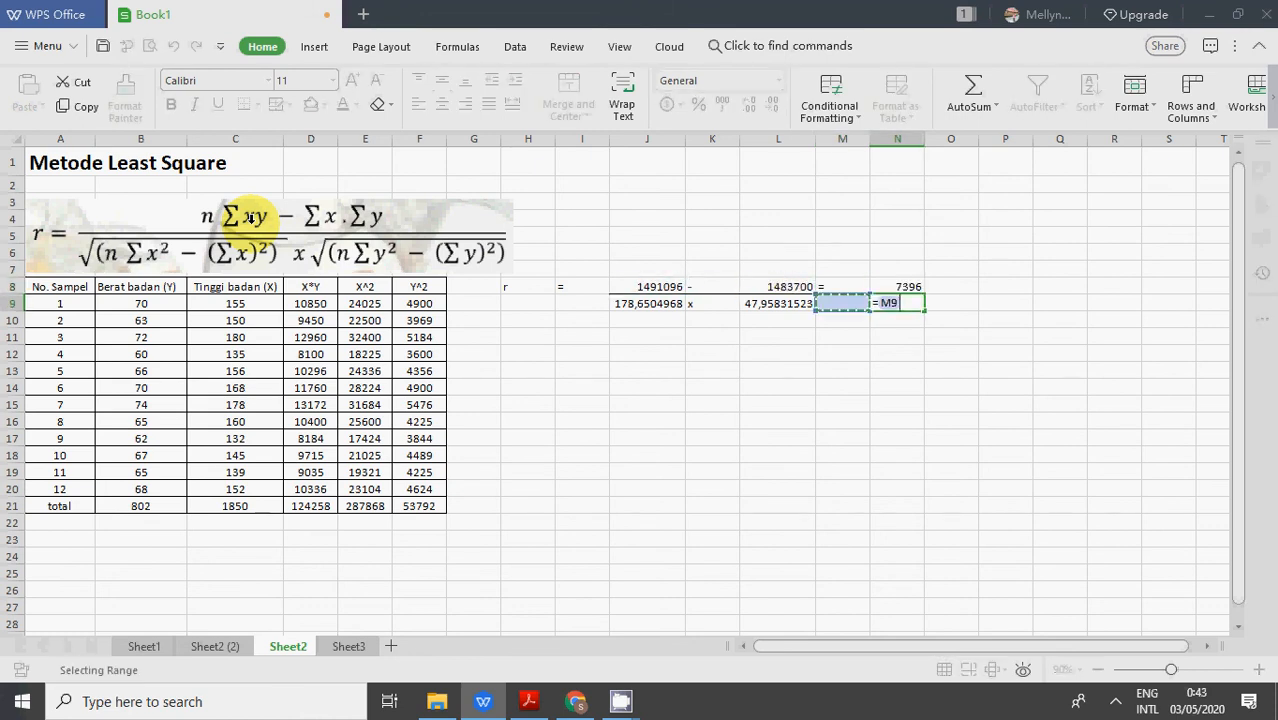
pyautogui.write('*')
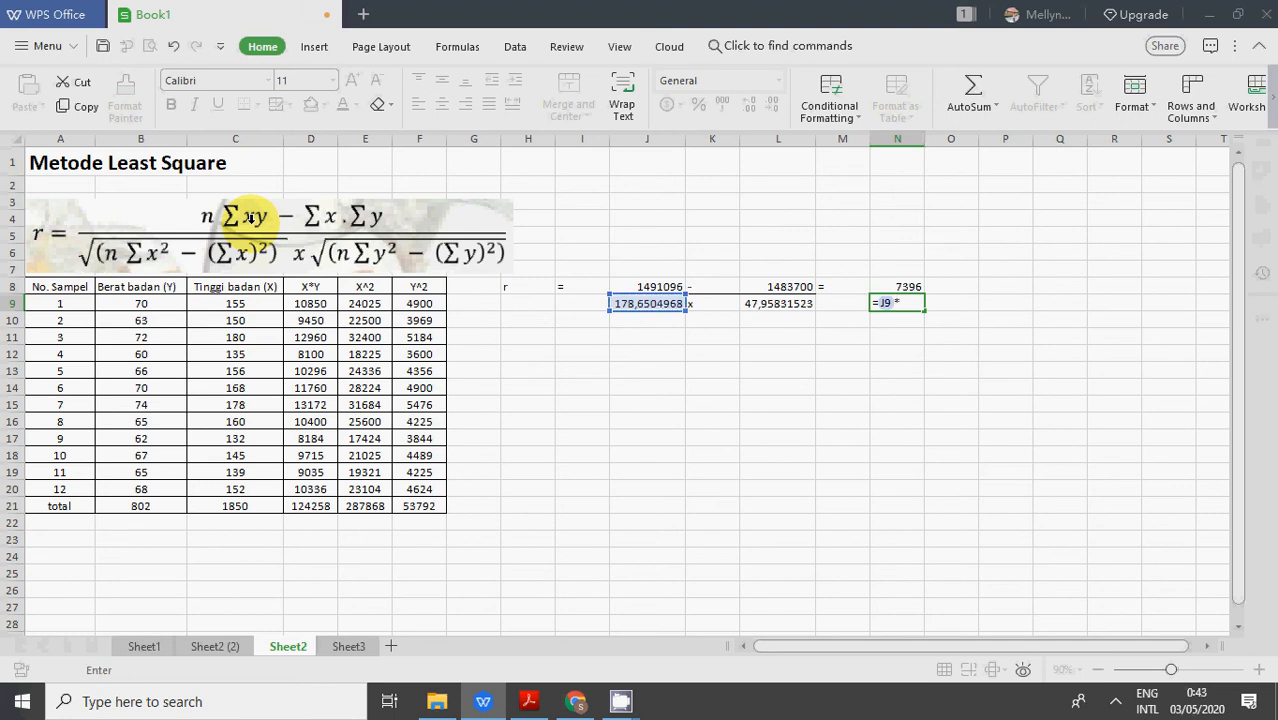
pyautogui.press('Left')
pyautogui.press('Left')
pyautogui.press('Left')
pyautogui.press('Right')
pyautogui.press('Return')
# Enter "=" in O8 and calculate r in P8 by dividing the numerator in N8 by the denominator in N9
pyautogui.press('Right')
pyautogui.press('Up')
pyautogui.press('Up')
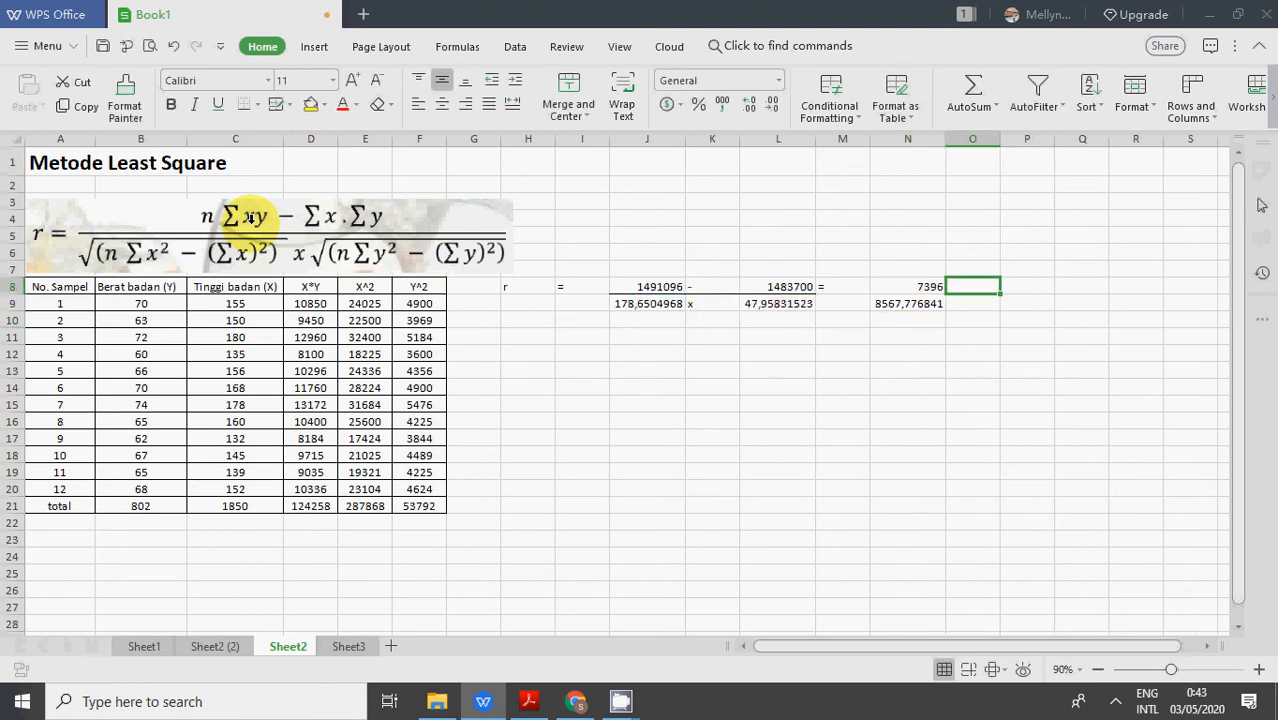
pyautogui.write('=')
pyautogui.press('Right')
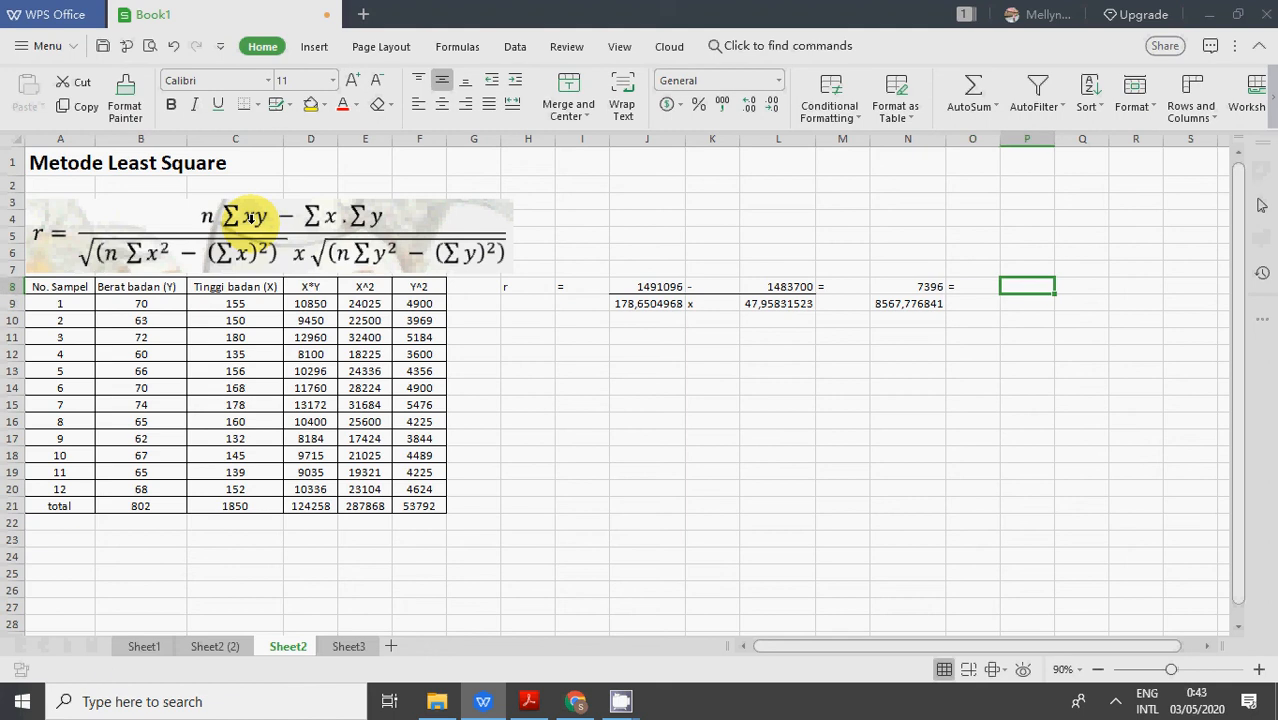
pyautogui.write('=')
pyautogui.press('Left')
pyautogui.press('Left')
pyautogui.write('/')
pyautogui.press('Left')
pyautogui.press('Left')
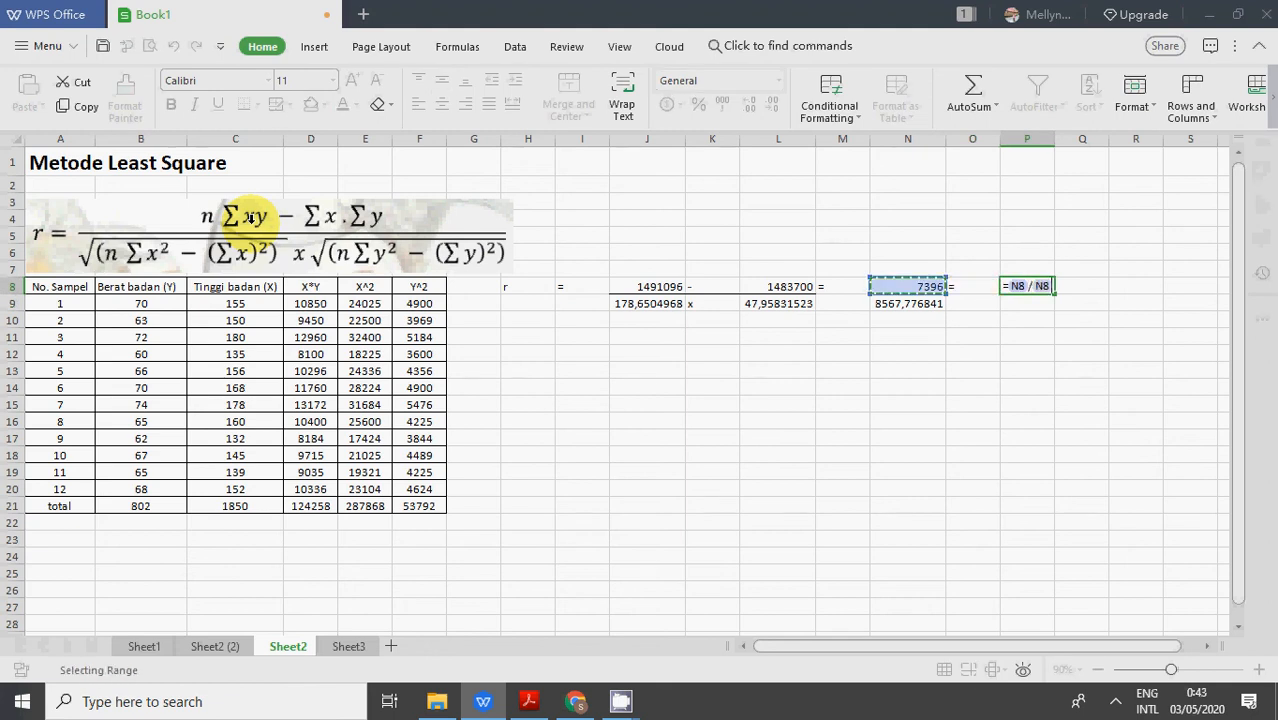
pyautogui.press('Down')
pyautogui.press('Return')
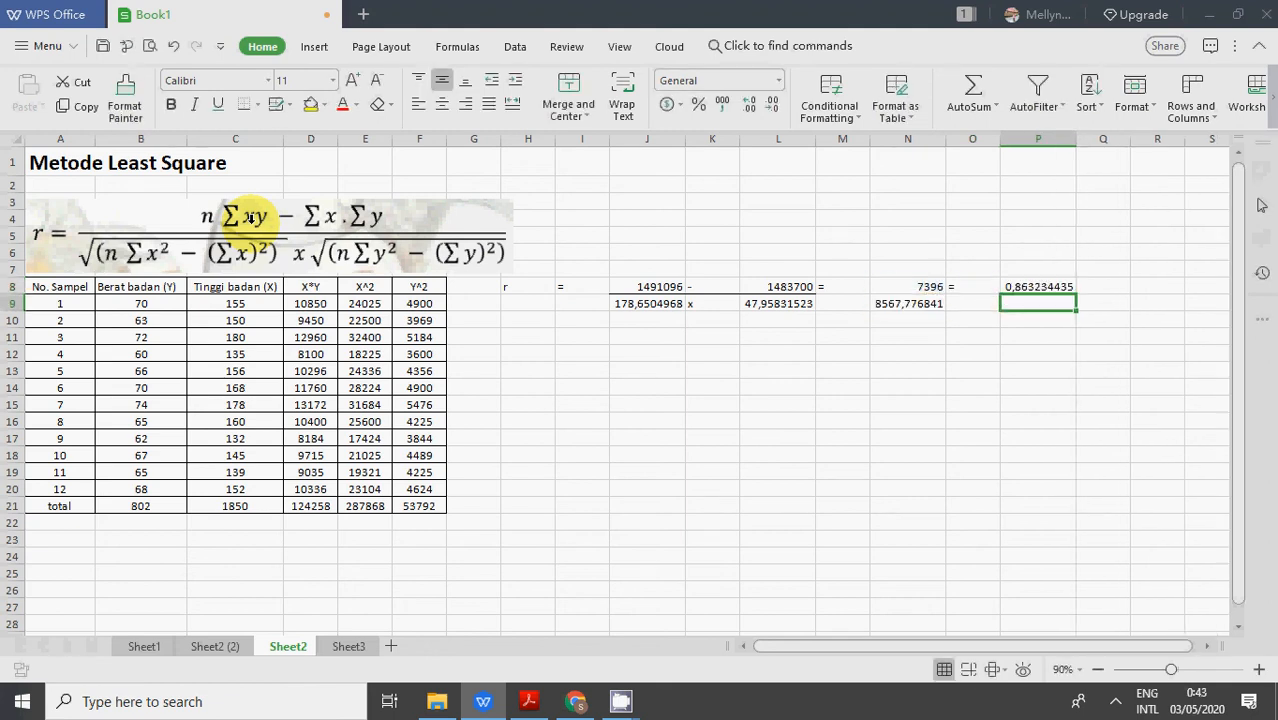
# Draw the fraction line under the numerator in N8 by applying a bottom border
pyautogui.press('Left')
pyautogui.press('Left')
pyautogui.press('Left')
pyautogui.press('Left')
pyautogui.press('Left')
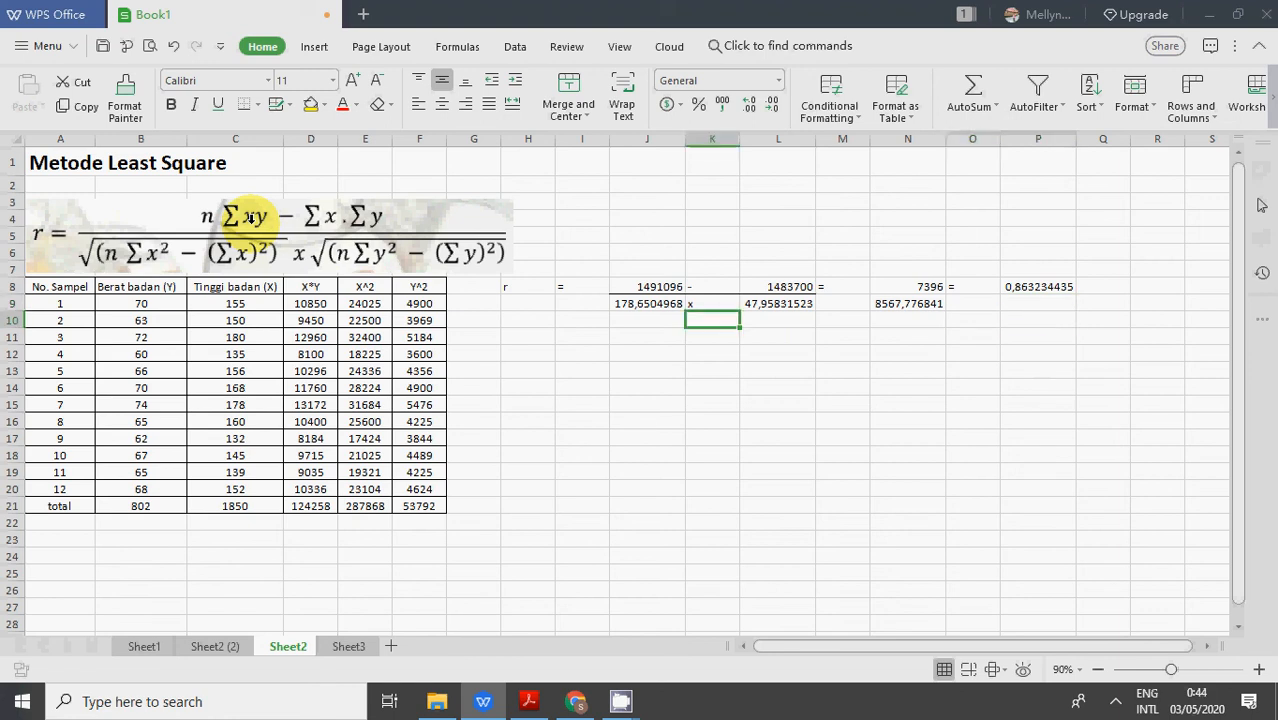
pyautogui.press('Up')
pyautogui.press('Right')
pyautogui.press('Right')
pyautogui.press('Right')
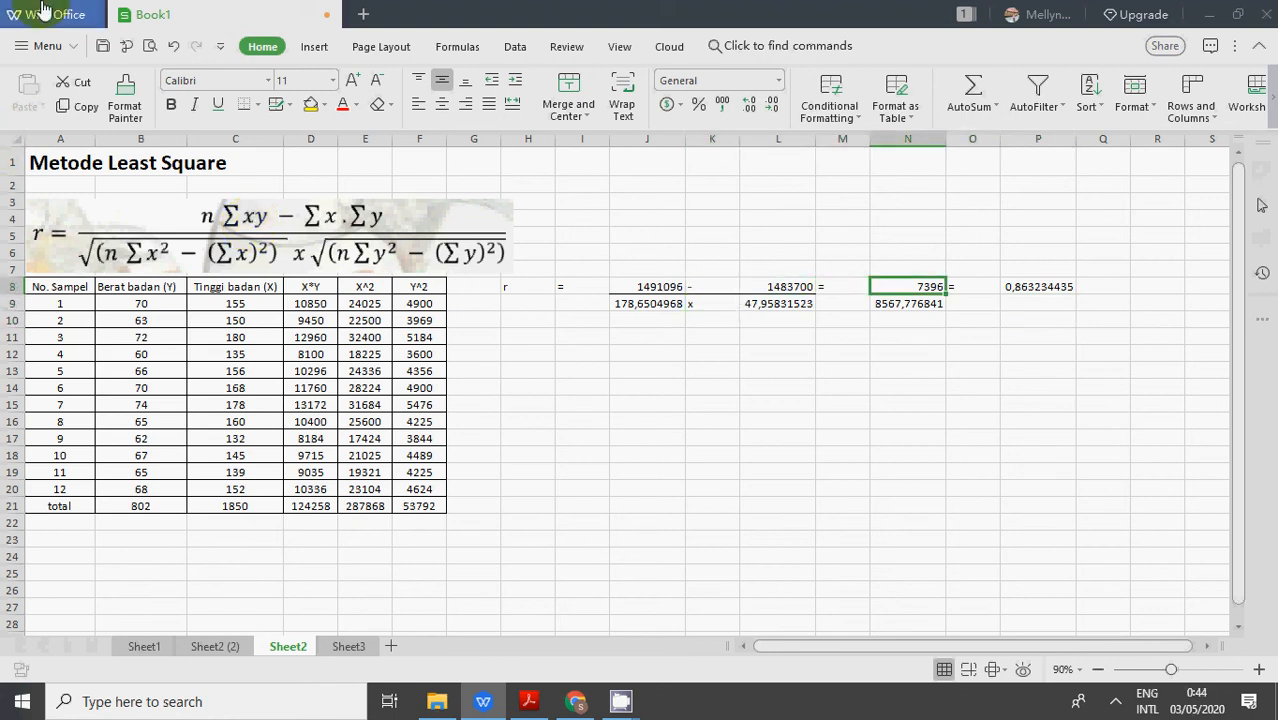
pyautogui.click(243, 108)
# Start a result line in row 10 by entering "r" in H10 and "=" in I10
pyautogui.press('Down')
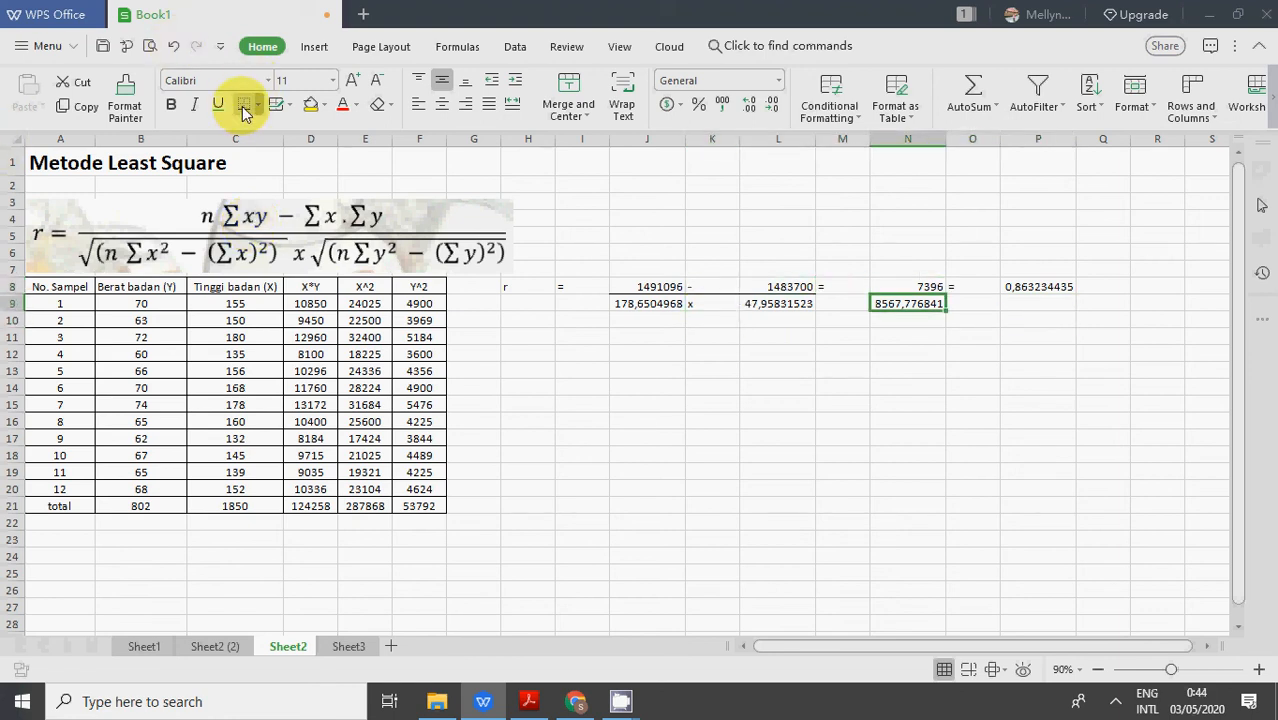
pyautogui.press('Down')
pyautogui.press('Left')
pyautogui.press('Left')
pyautogui.press('Left')
pyautogui.press('Left')
pyautogui.press('Left')
pyautogui.press('Left')
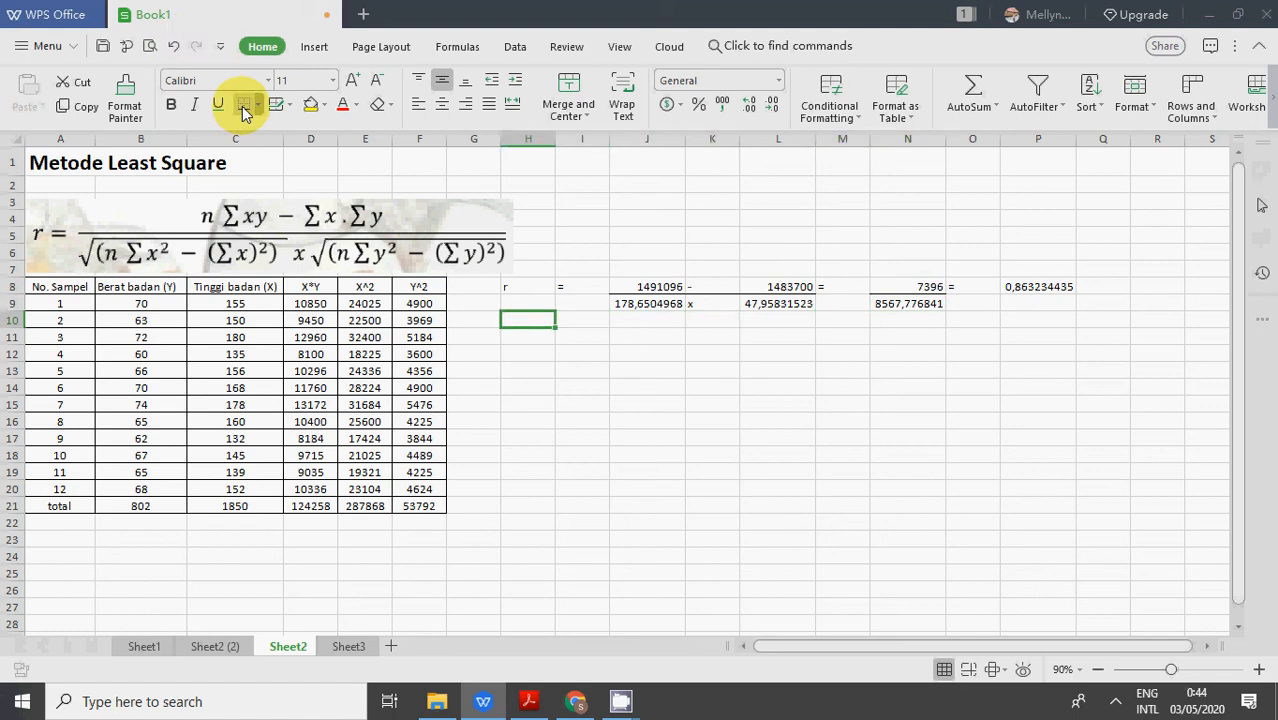
pyautogui.write('r')
pyautogui.press('Right')
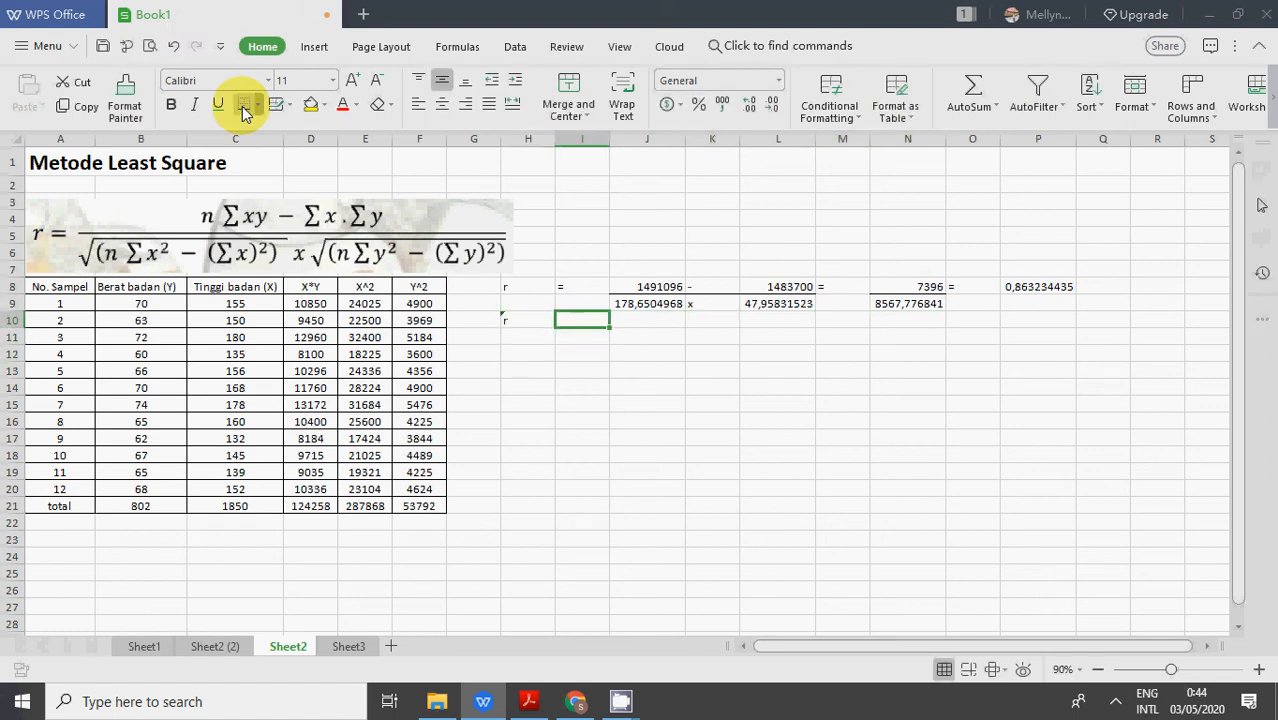
pyautogui.write('=')
pyautogui.press('Right')
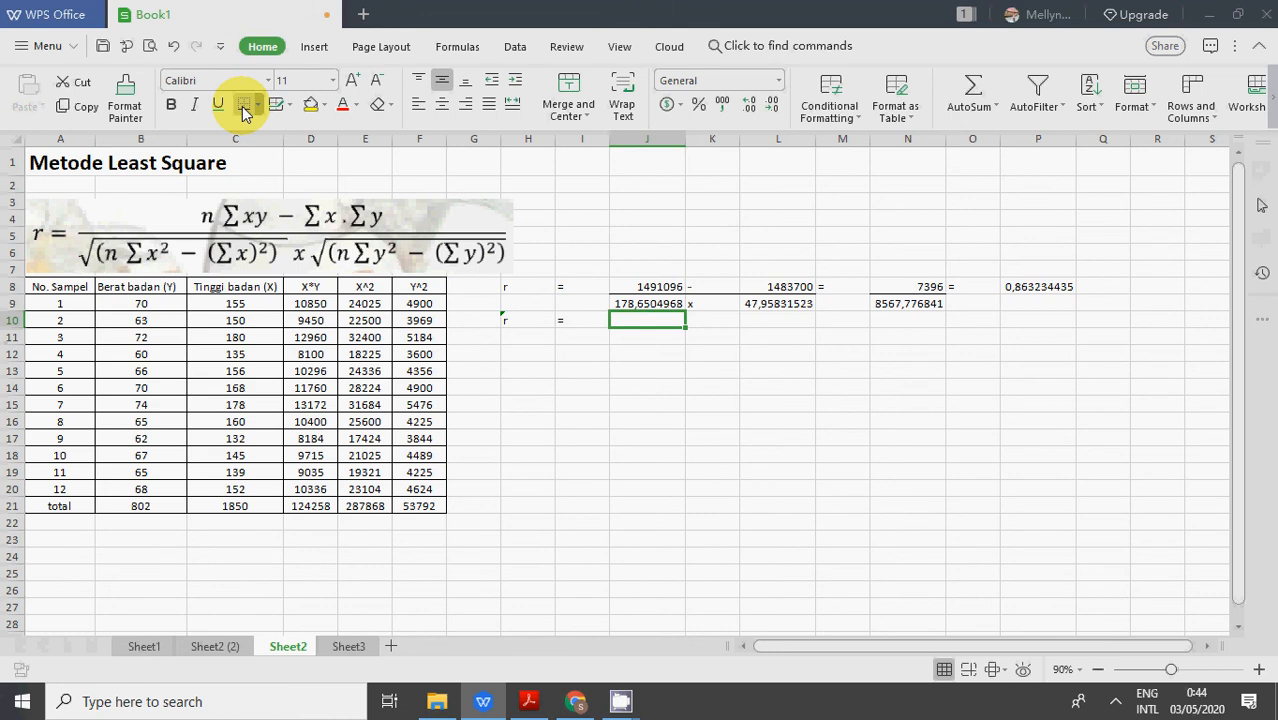
# Round the coefficient from P8 to two decimals in J10 with =round(P8;2)
pyautogui.write('=round(')
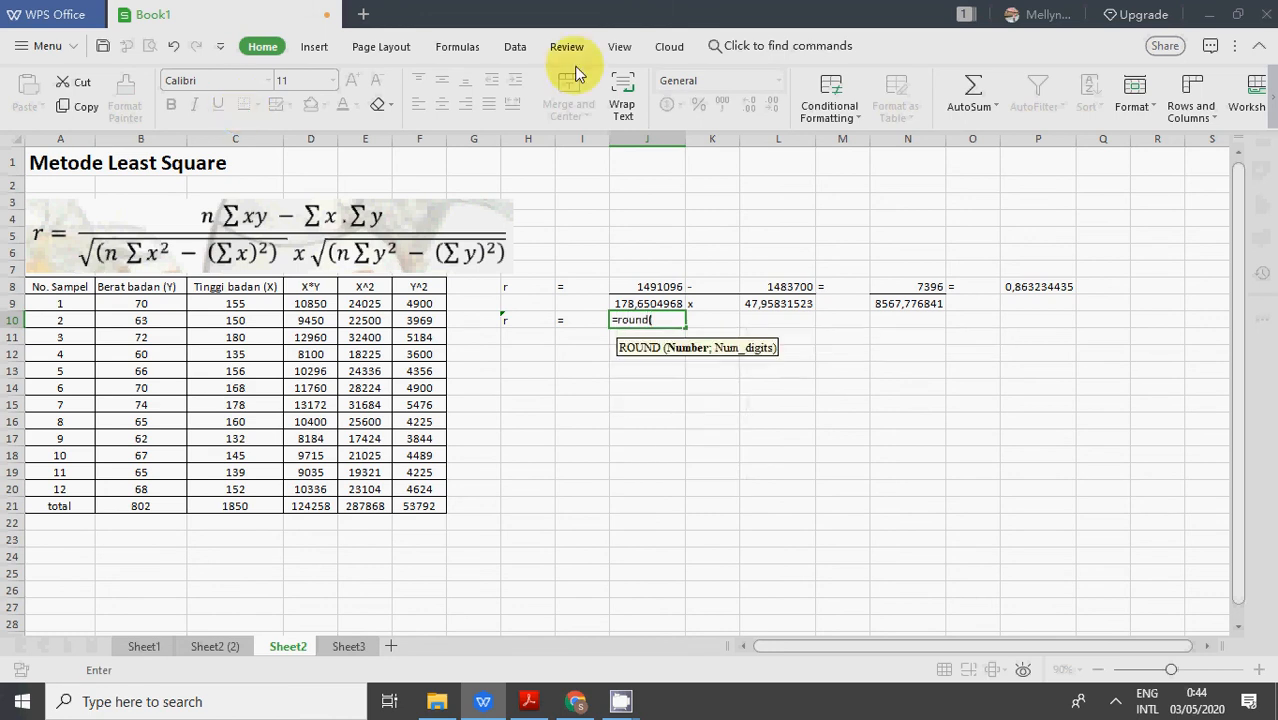
pyautogui.click(1023, 290)
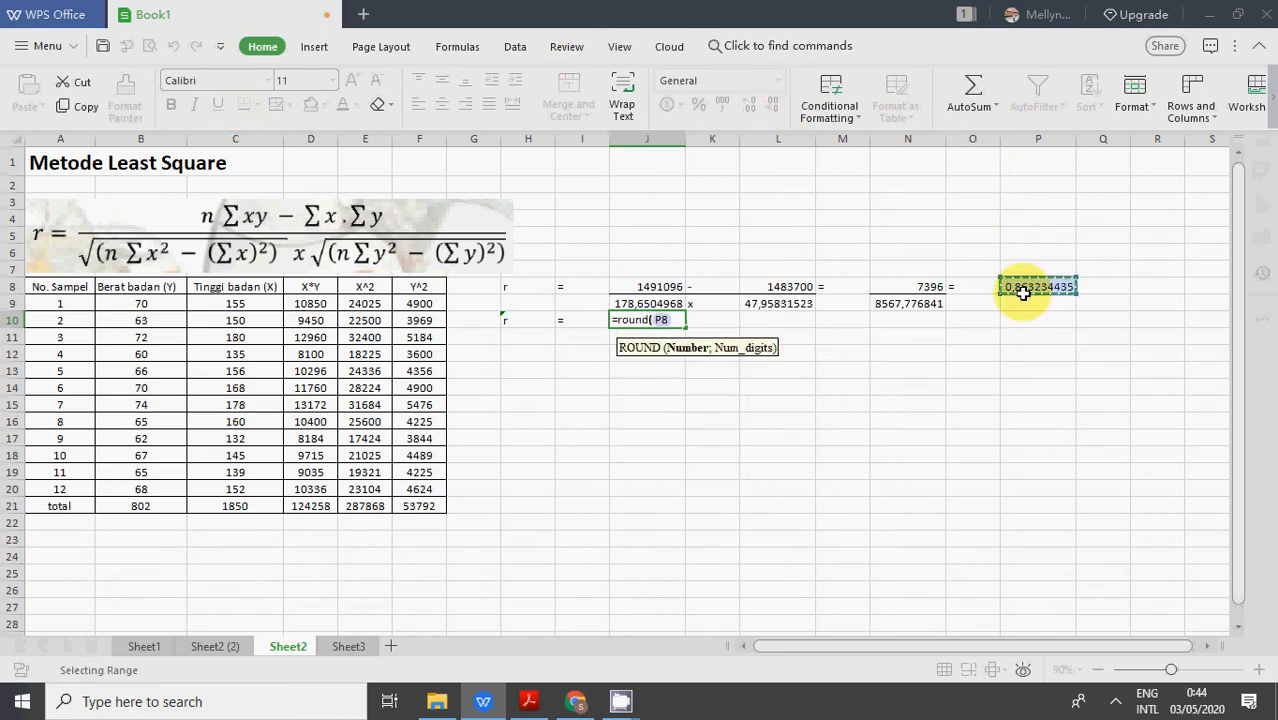
pyautogui.write(';2)')
pyautogui.press('Return')
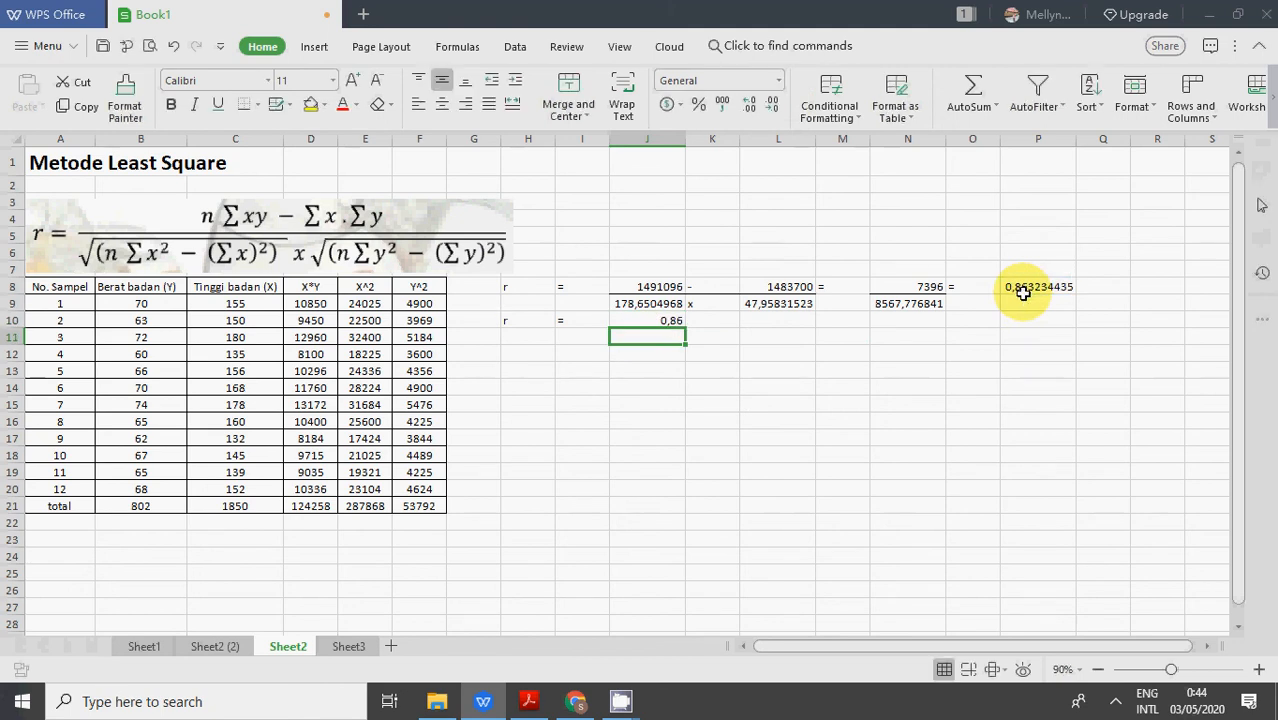
# Enter the arrow "-->" as text in K10 beside the rounded coefficient
pyautogui.press('Up')
pyautogui.press('Right')
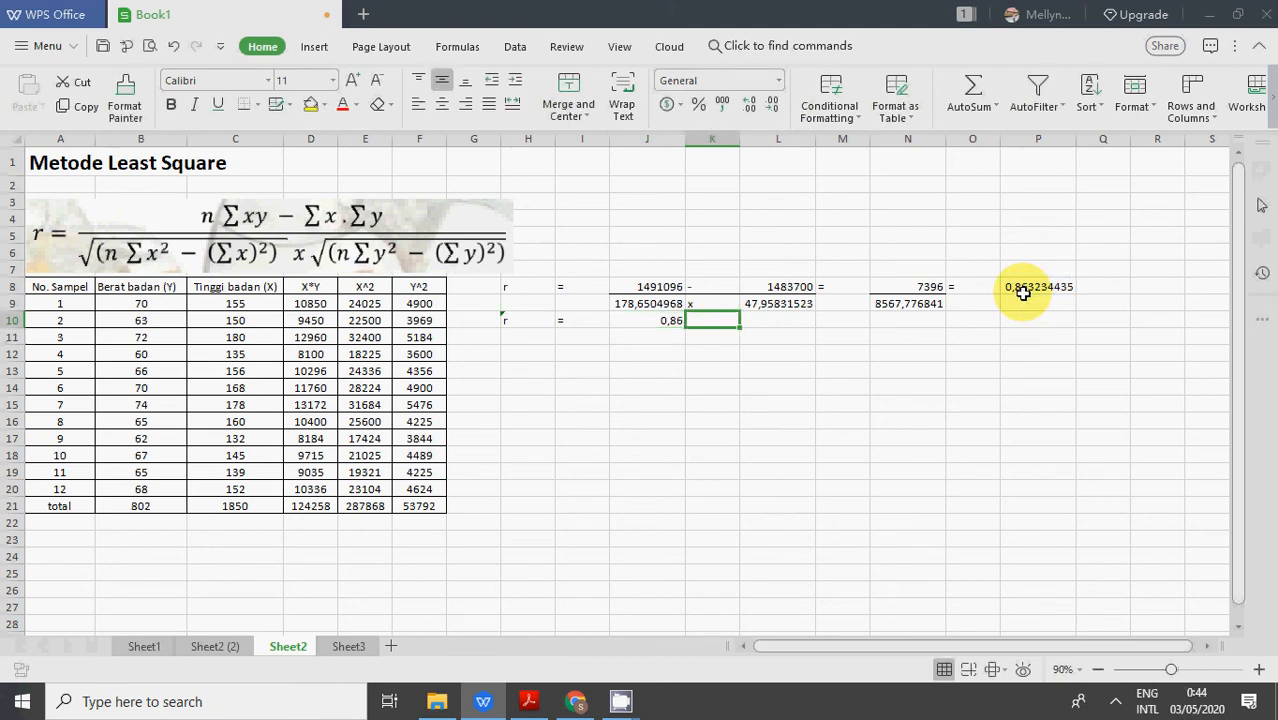
pyautogui.write('-->')
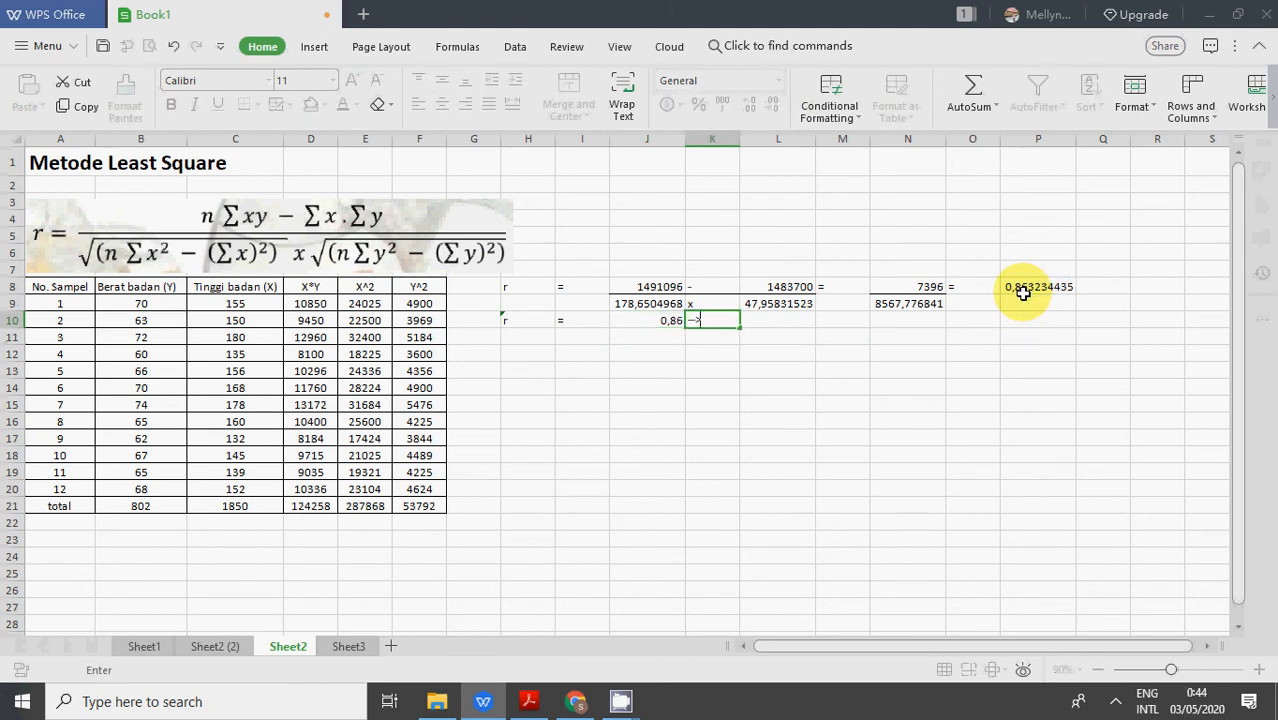
pyautogui.press('Return')
pyautogui.press('Return')
pyautogui.press('Return')
pyautogui.press('Return')
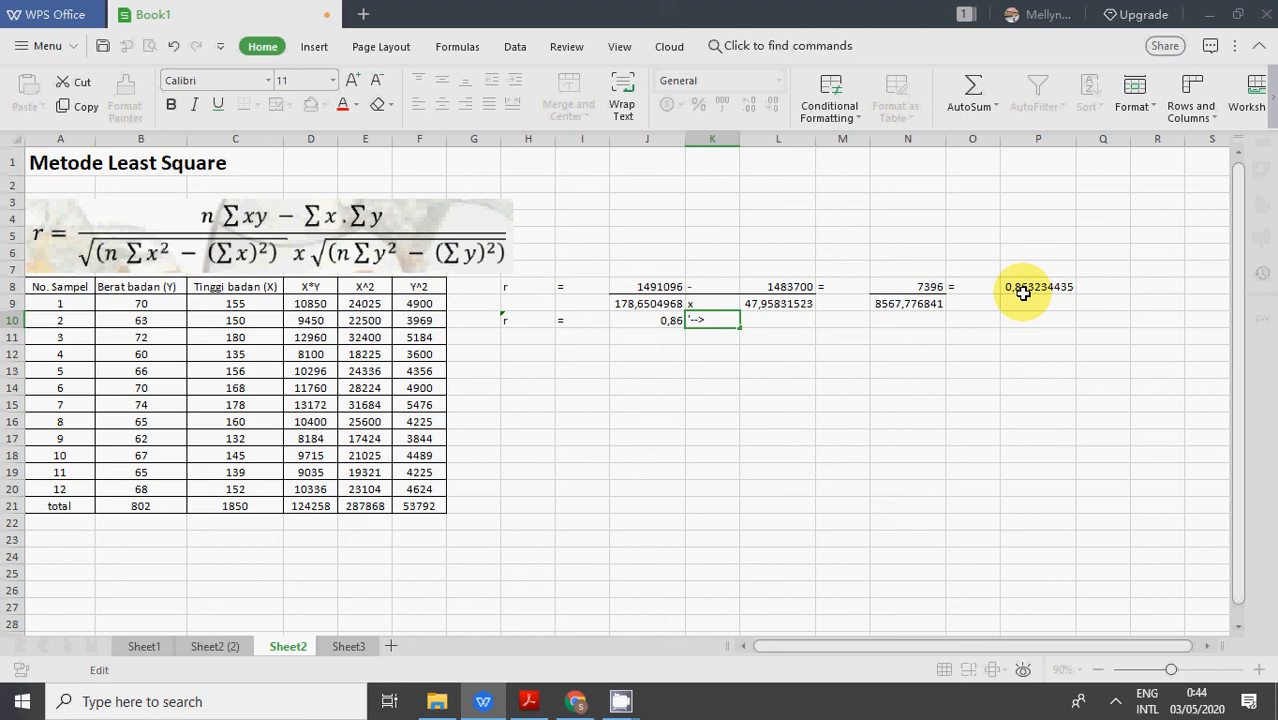
pyautogui.press('Tab')
# Reference P8 in L10 and format the cell as a percentage with two decimals
pyautogui.write('=')
pyautogui.press('Right')
pyautogui.press('Right')
pyautogui.press('Right')
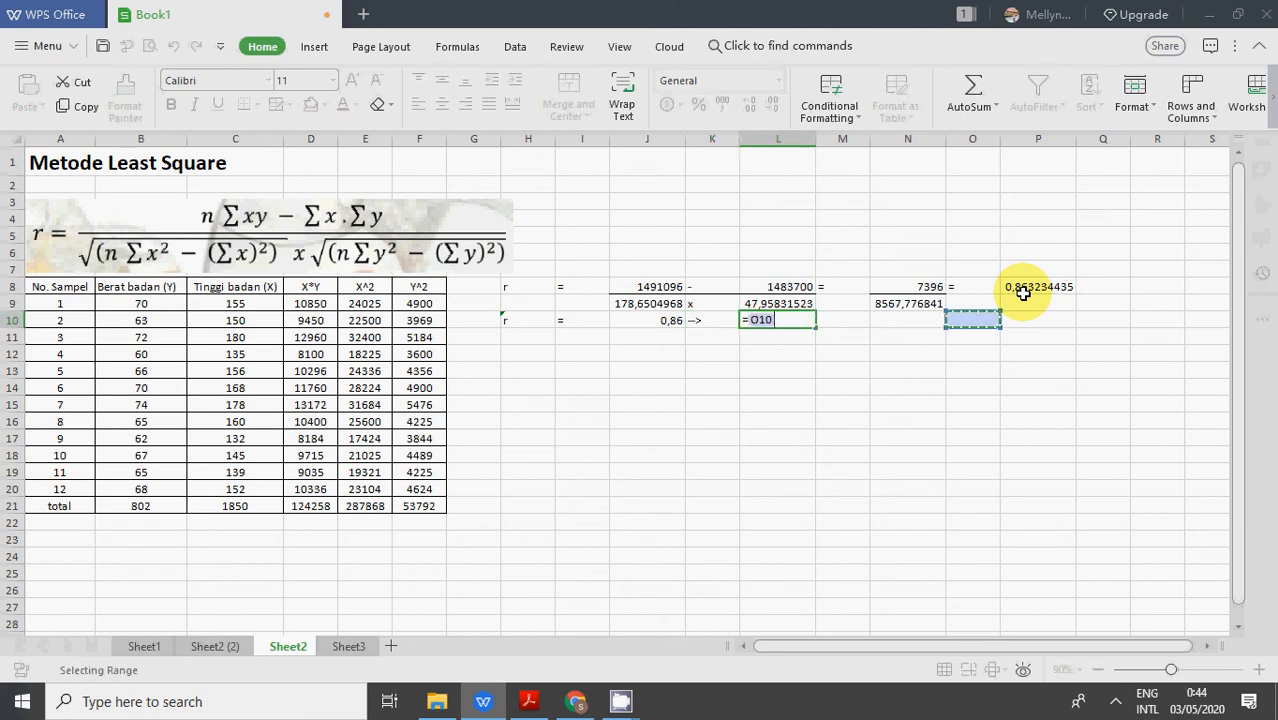
pyautogui.click(1023, 291)
pyautogui.press('Return')
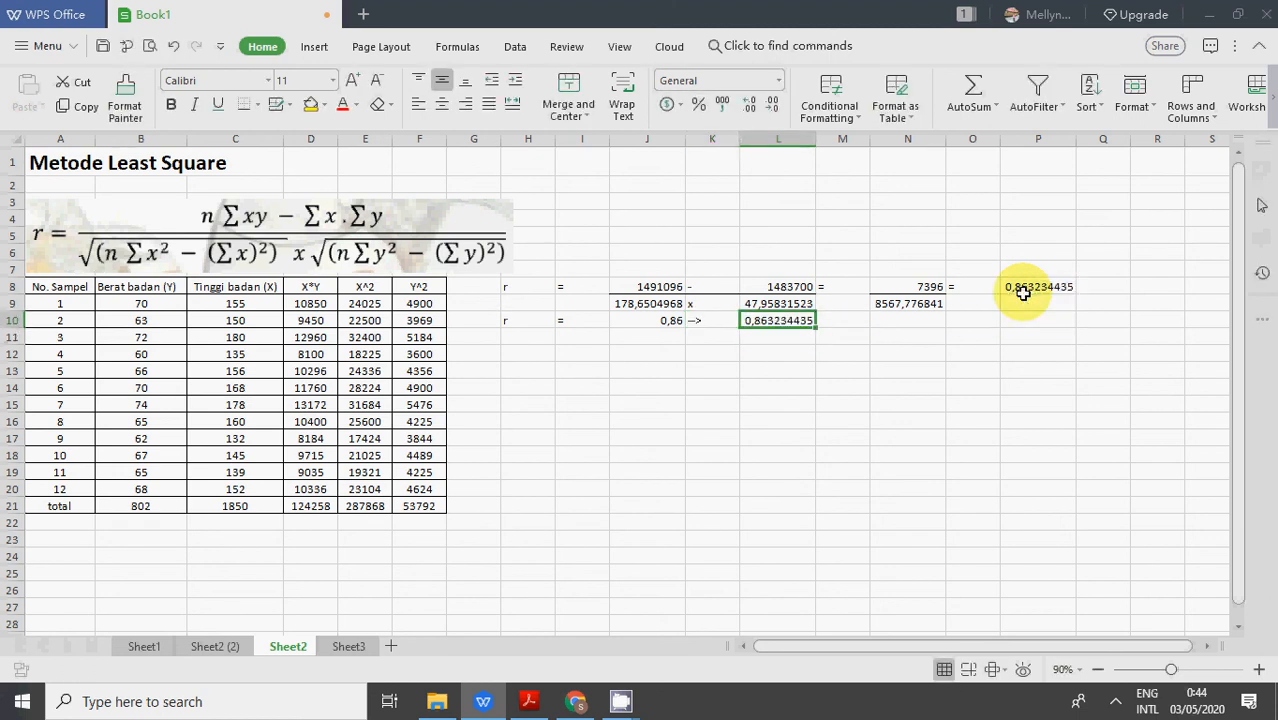
pyautogui.click(699, 106)
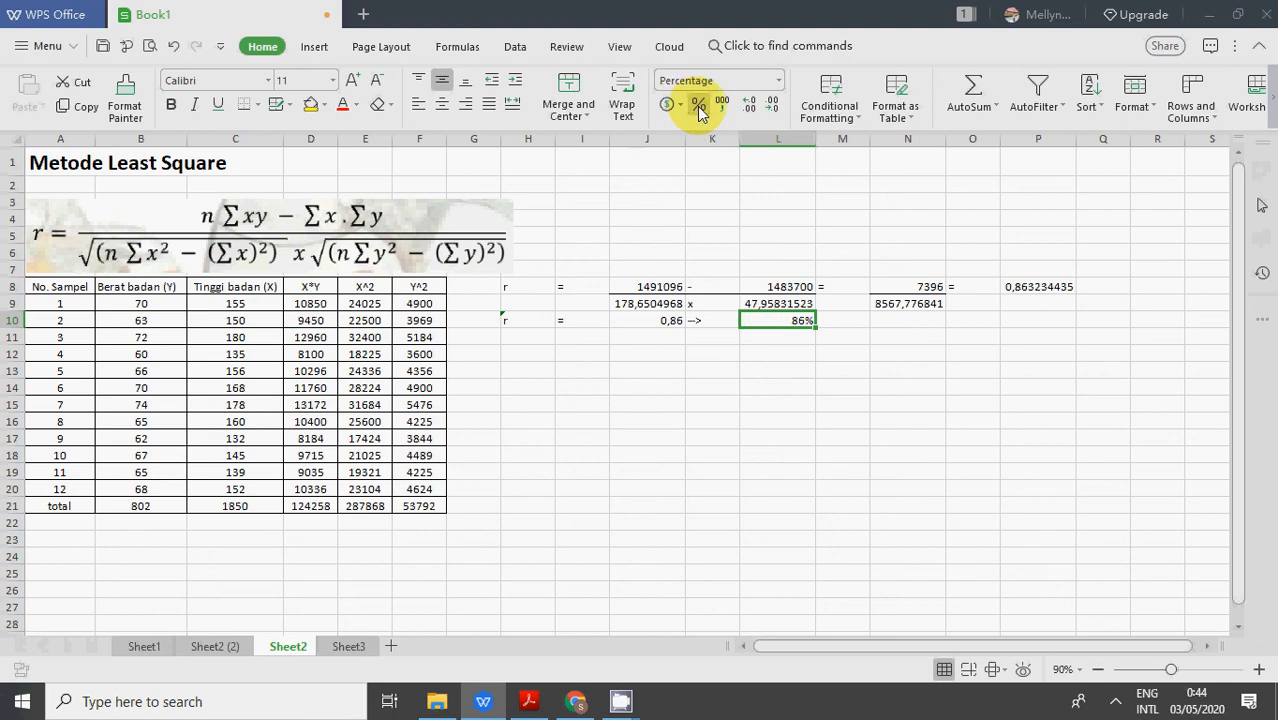
pyautogui.press('Return')
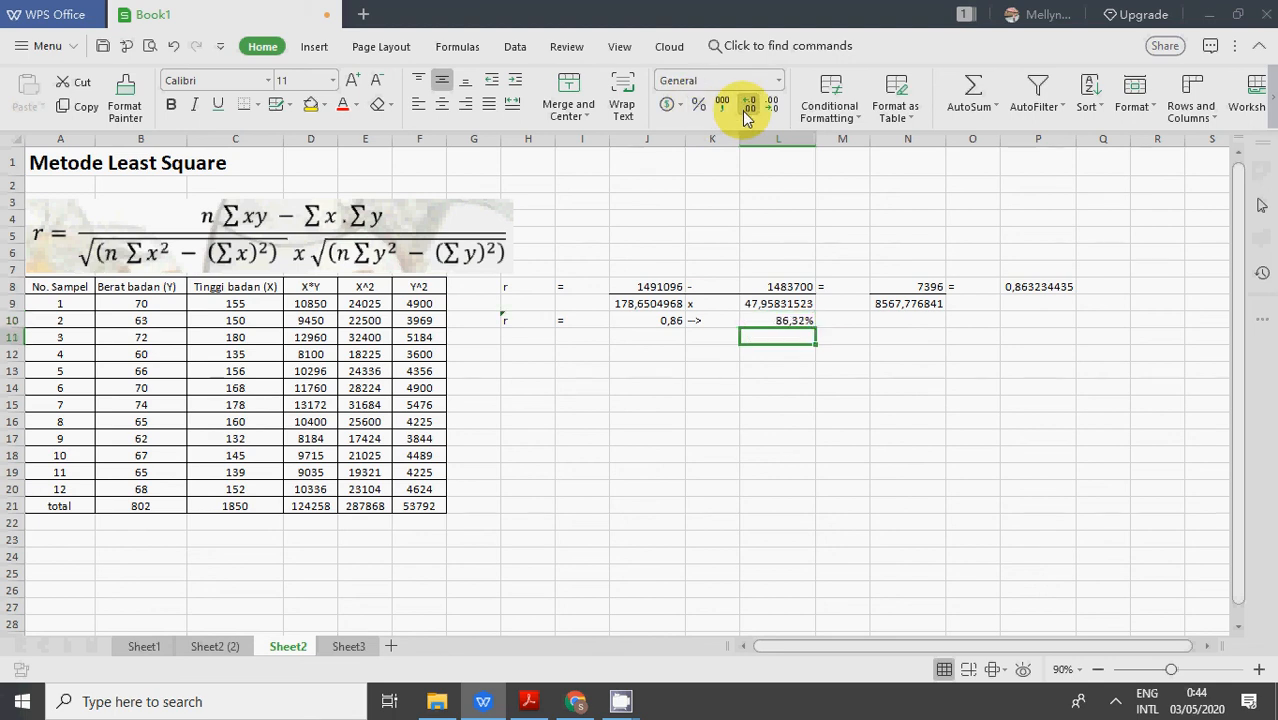
# Switch to Adobe Acrobat Reader to read the Koefisien Korelasi ranges, and return to the WPS workbook
pyautogui.press('Down')
pyautogui.press('Left')
pyautogui.press('Left')
pyautogui.press('Left')
pyautogui.press('Left')
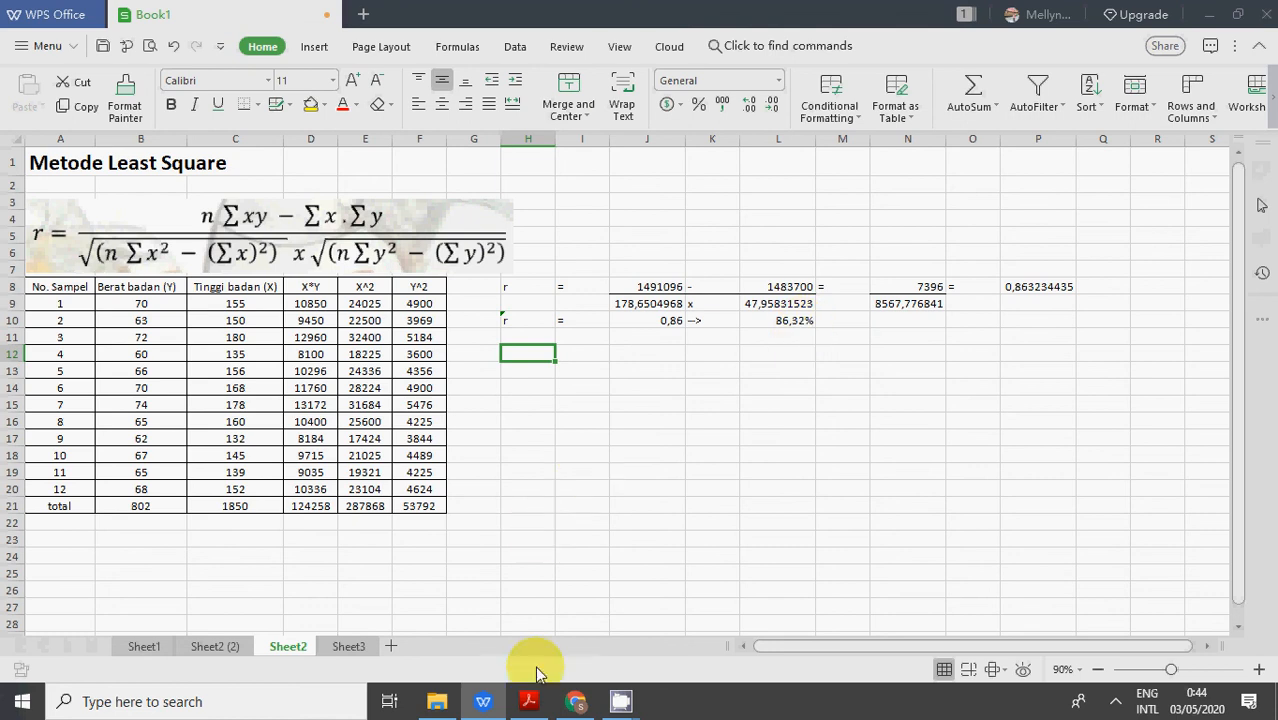
pyautogui.click(529, 703)
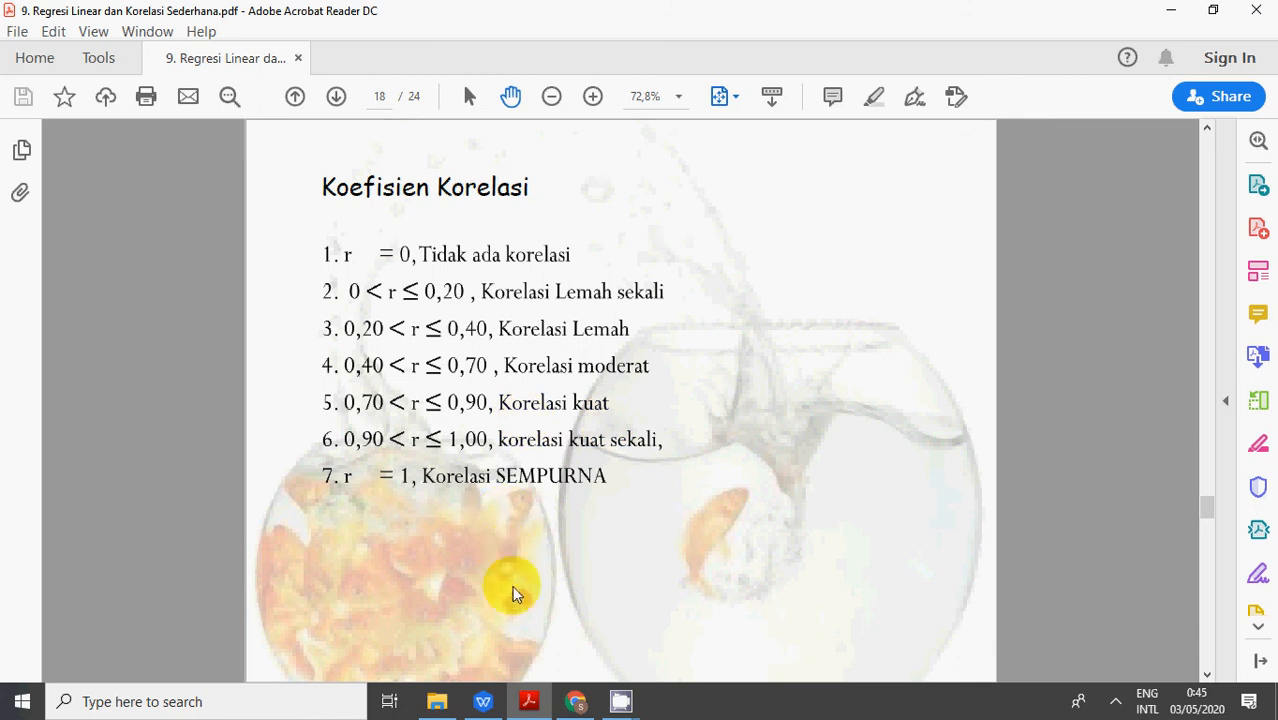
pyautogui.click(484, 701)
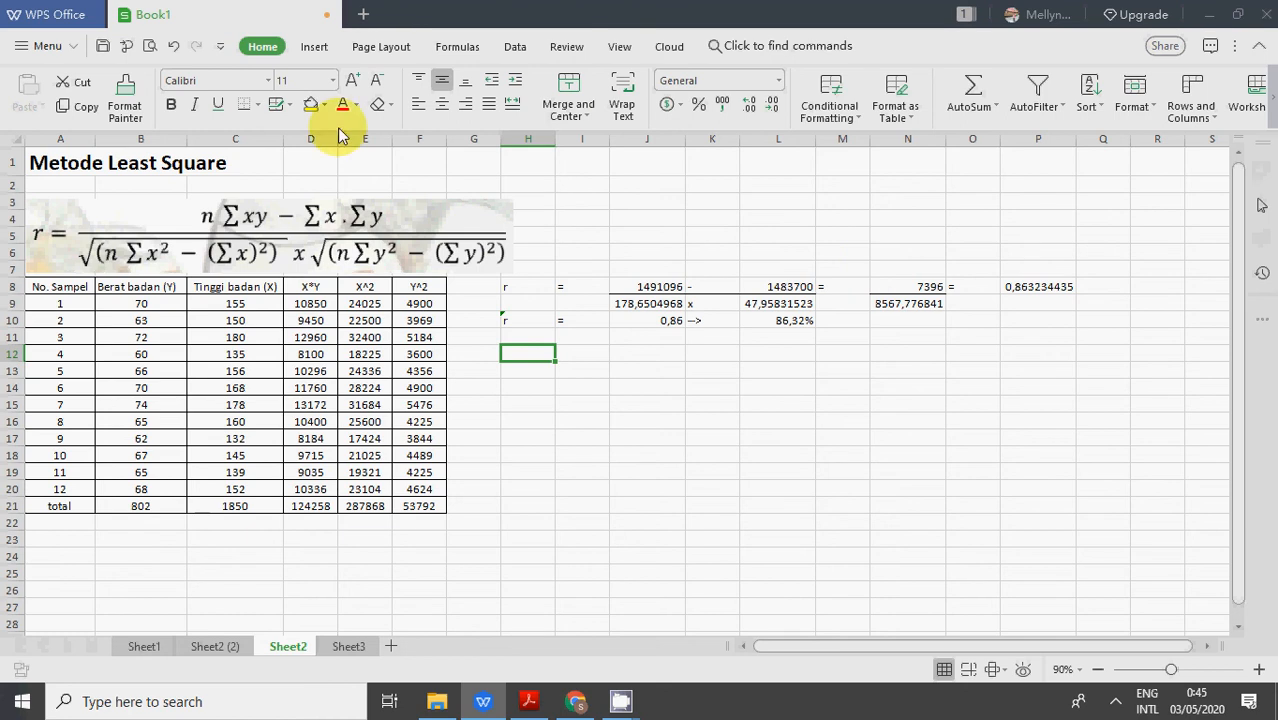
# Insert a marker-only scatter chart from the weight and height data in B9:C20
pyautogui.click(326, 46)
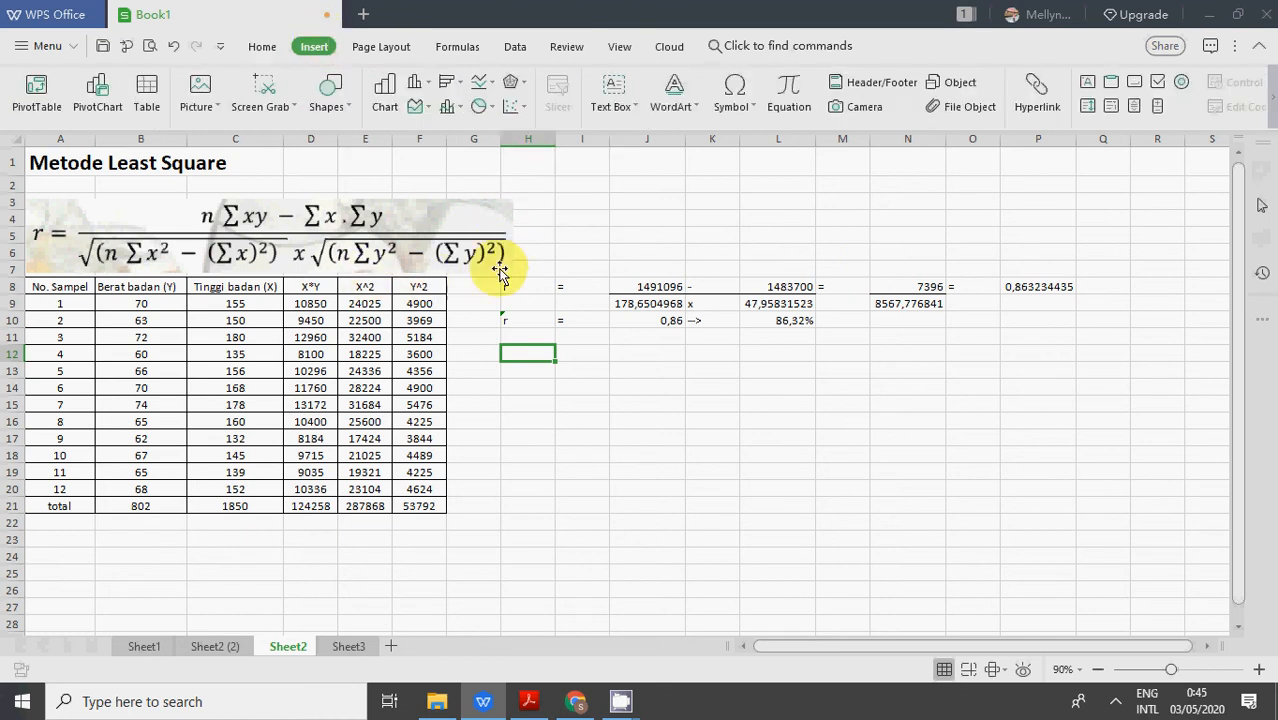
pyautogui.click(174, 310)
pyautogui.keyDown('shift'); pyautogui.click(231, 487); pyautogui.keyUp('shift')
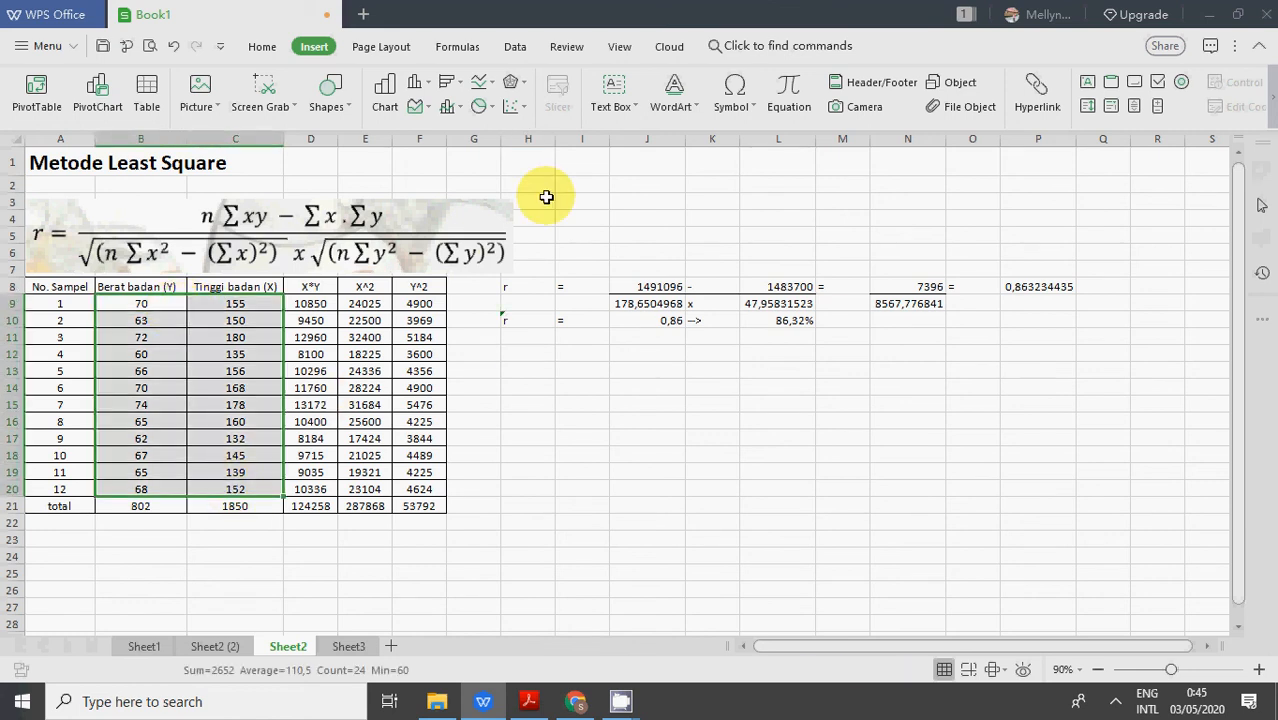
pyautogui.click(517, 109)
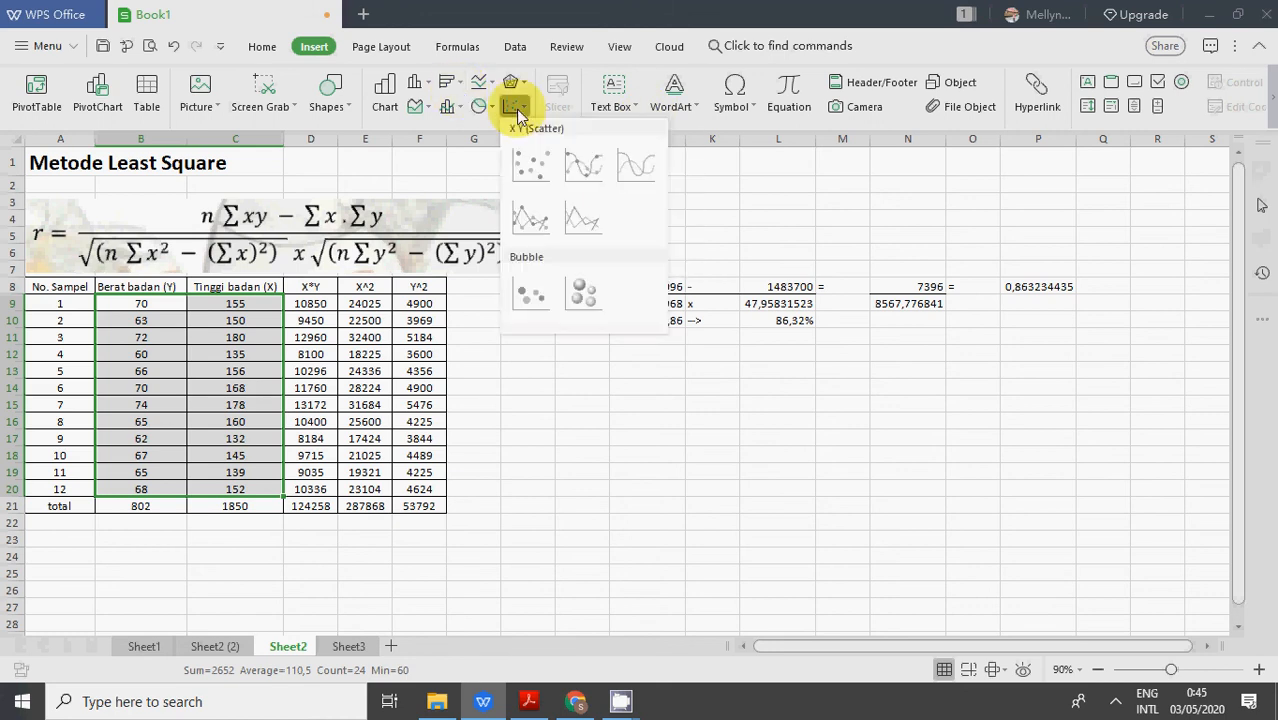
pyautogui.click(523, 163)
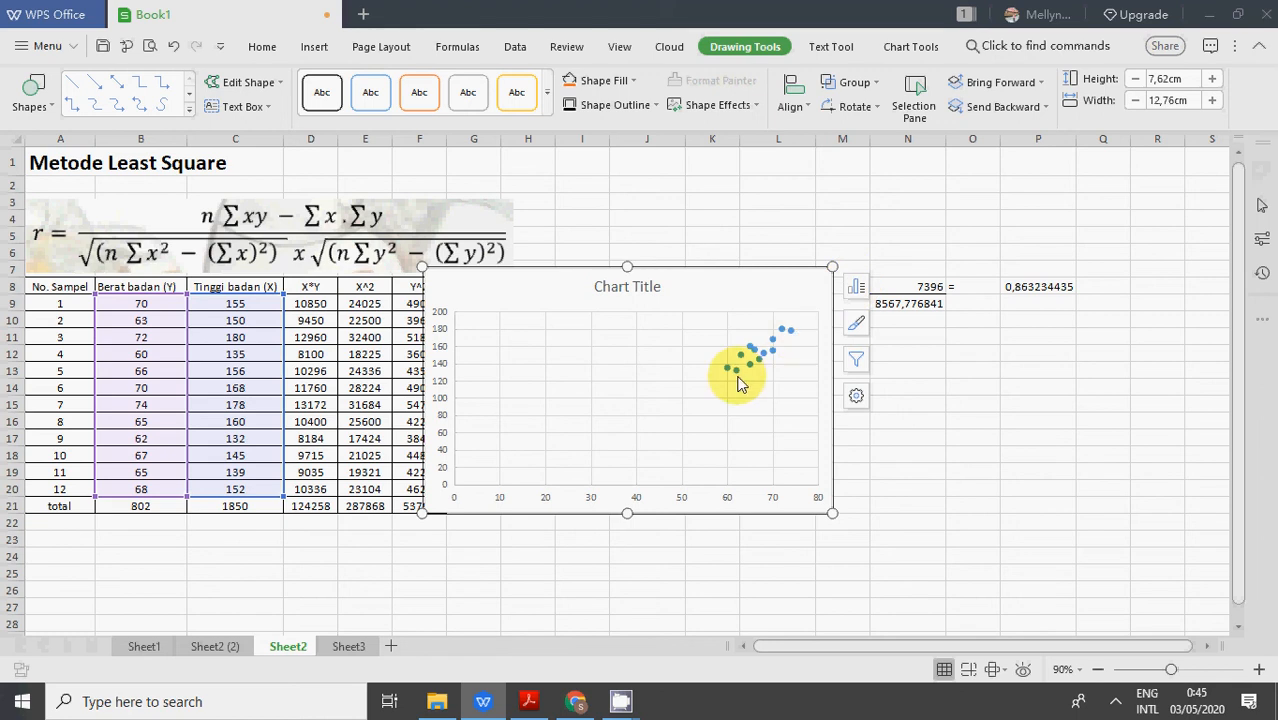
# Open the horizontal axis formatting options of the scatter chart and examine its bounds and units
pyautogui.click(854, 294)
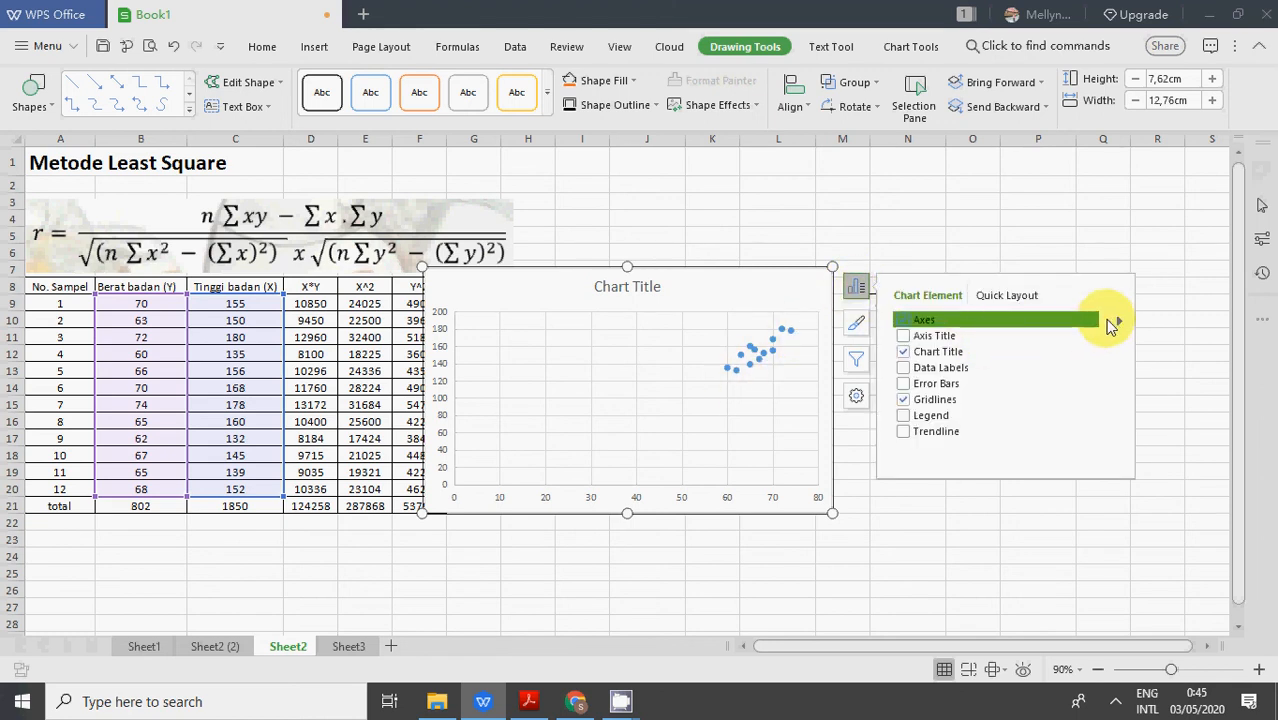
pyautogui.moveTo(1116, 326)
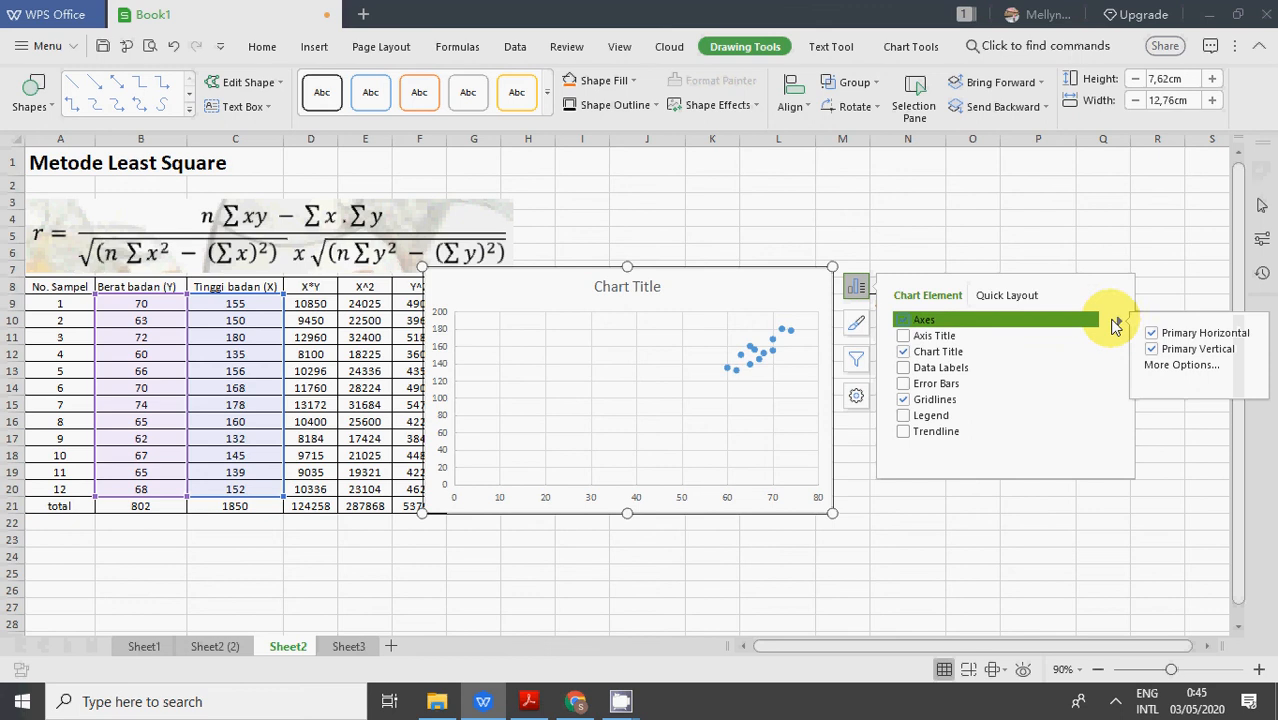
pyautogui.click(1150, 366)
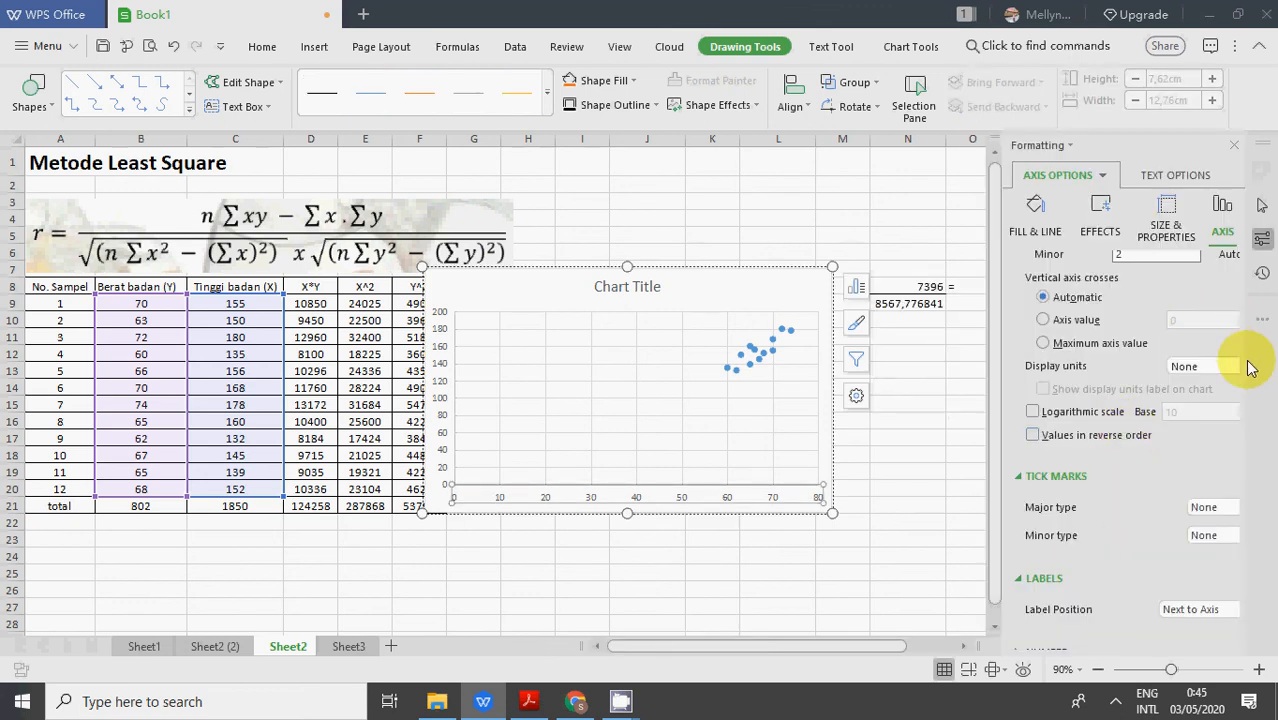
pyautogui.moveTo(1246, 372); pyautogui.dragTo(1250, 248)
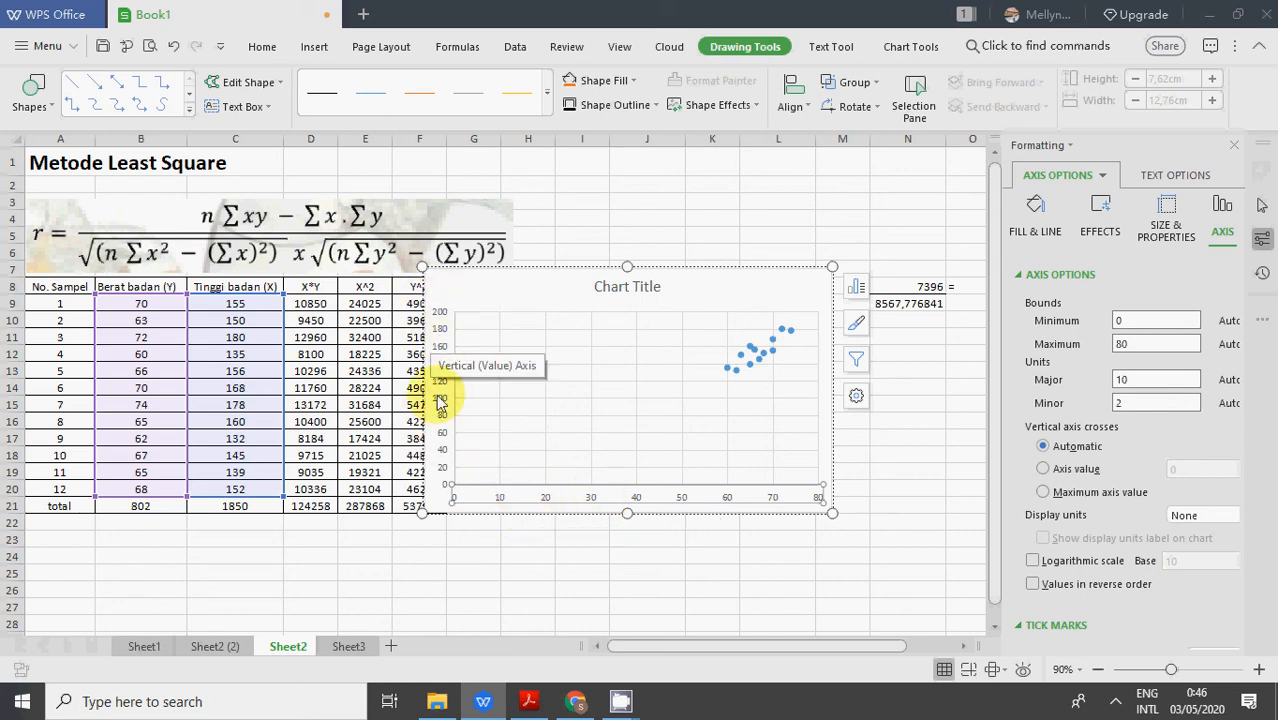
# Swap the scatter chart's source ranges so the series takes X values from C9:C20 and Y values from B9:B20
pyautogui.click(808, 302)
pyautogui.rightClick(808, 302)
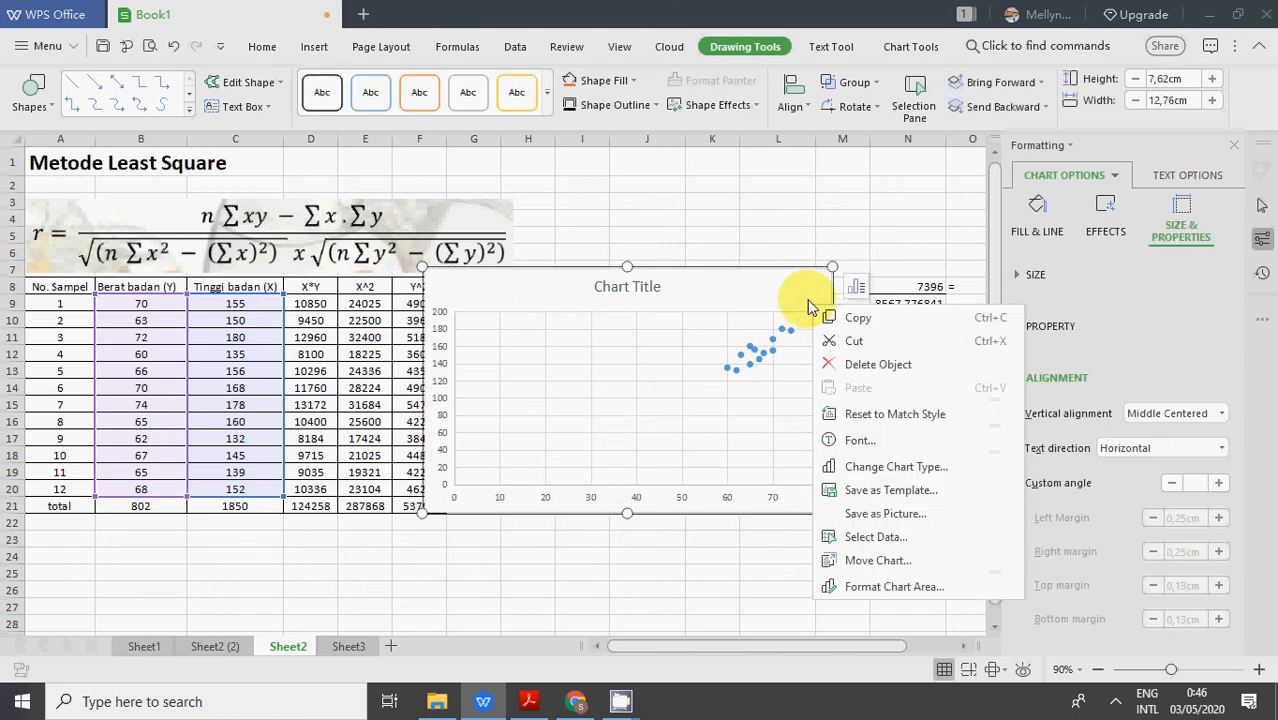
pyautogui.click(866, 538)
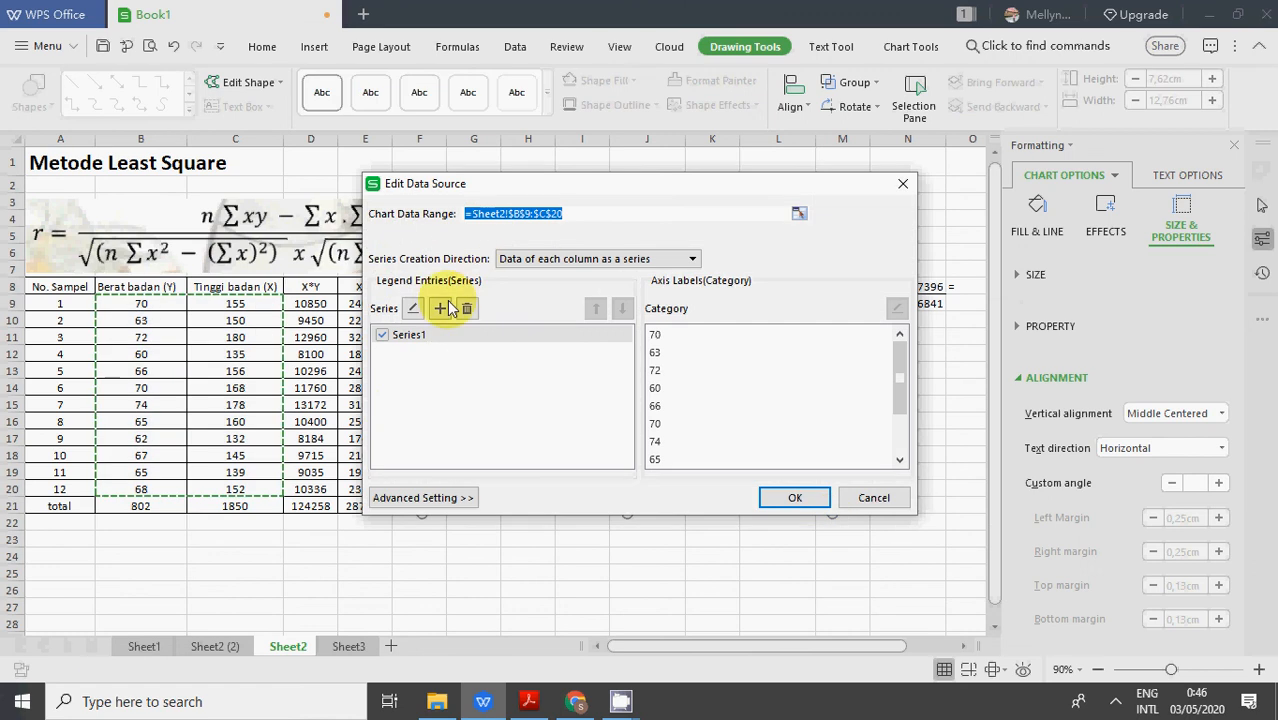
pyautogui.click(412, 309)
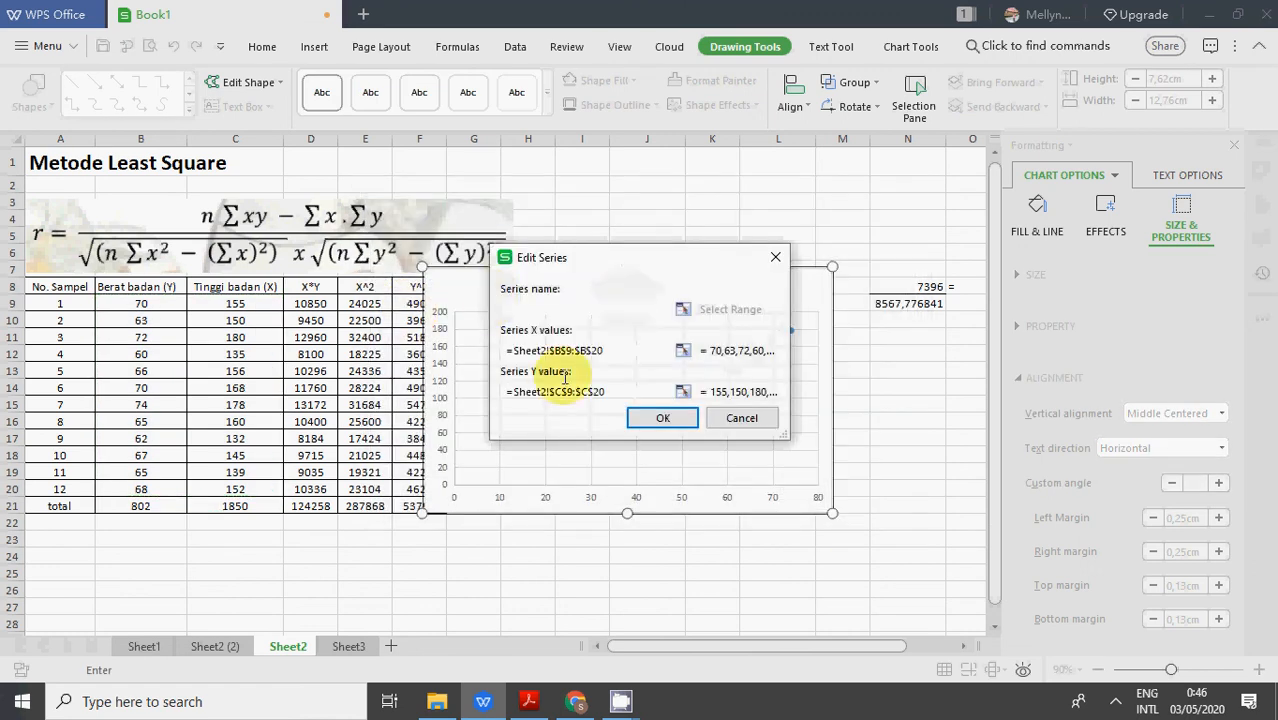
pyautogui.click(633, 351)
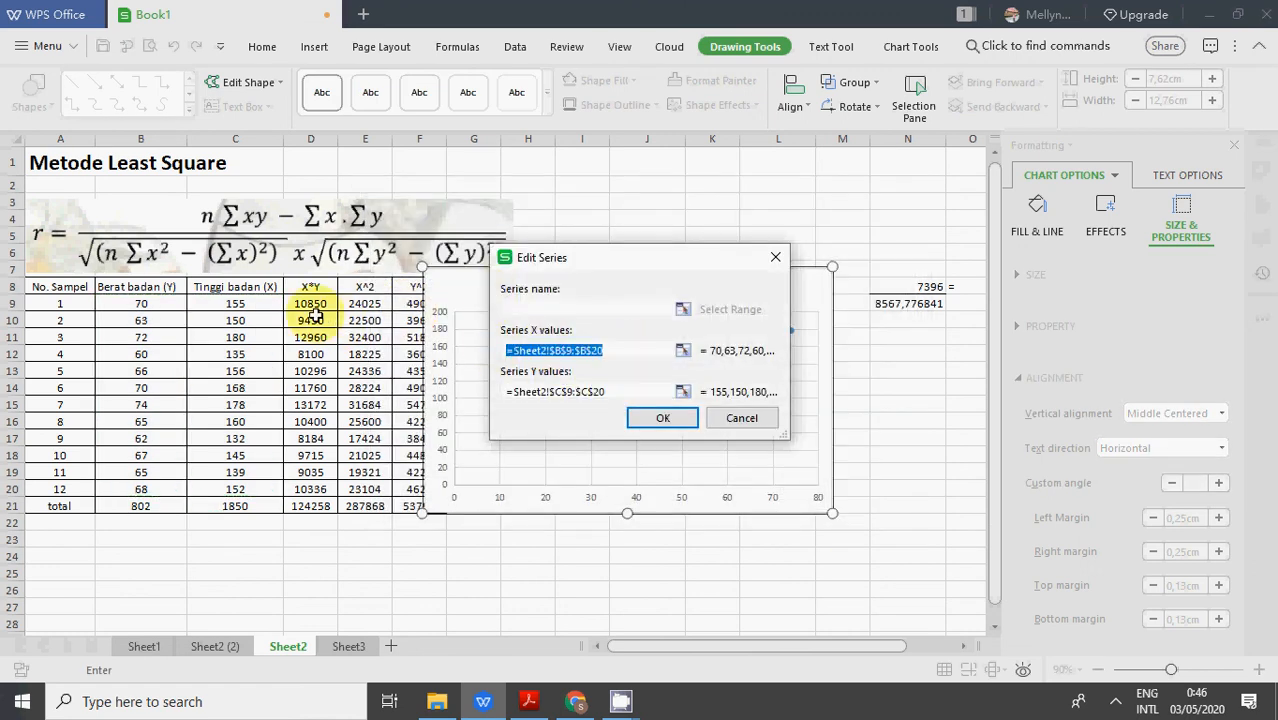
pyautogui.moveTo(253, 307); pyautogui.dragTo(228, 486)
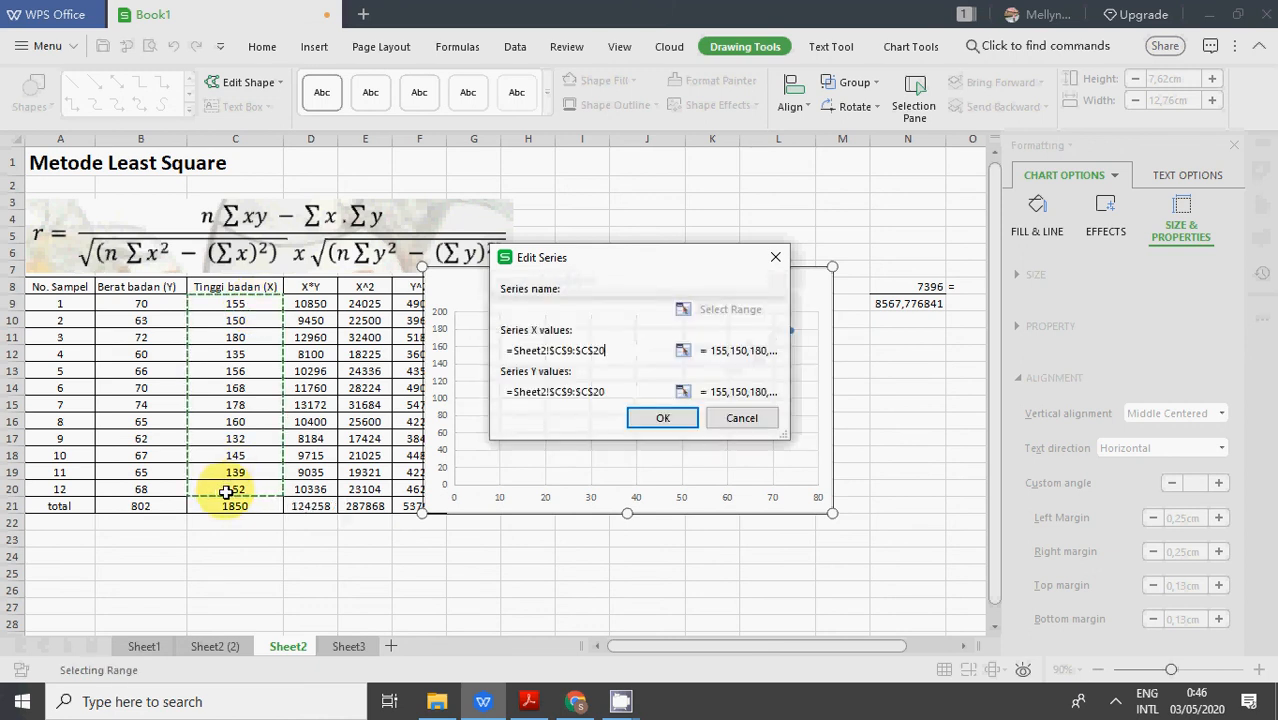
pyautogui.click(630, 392)
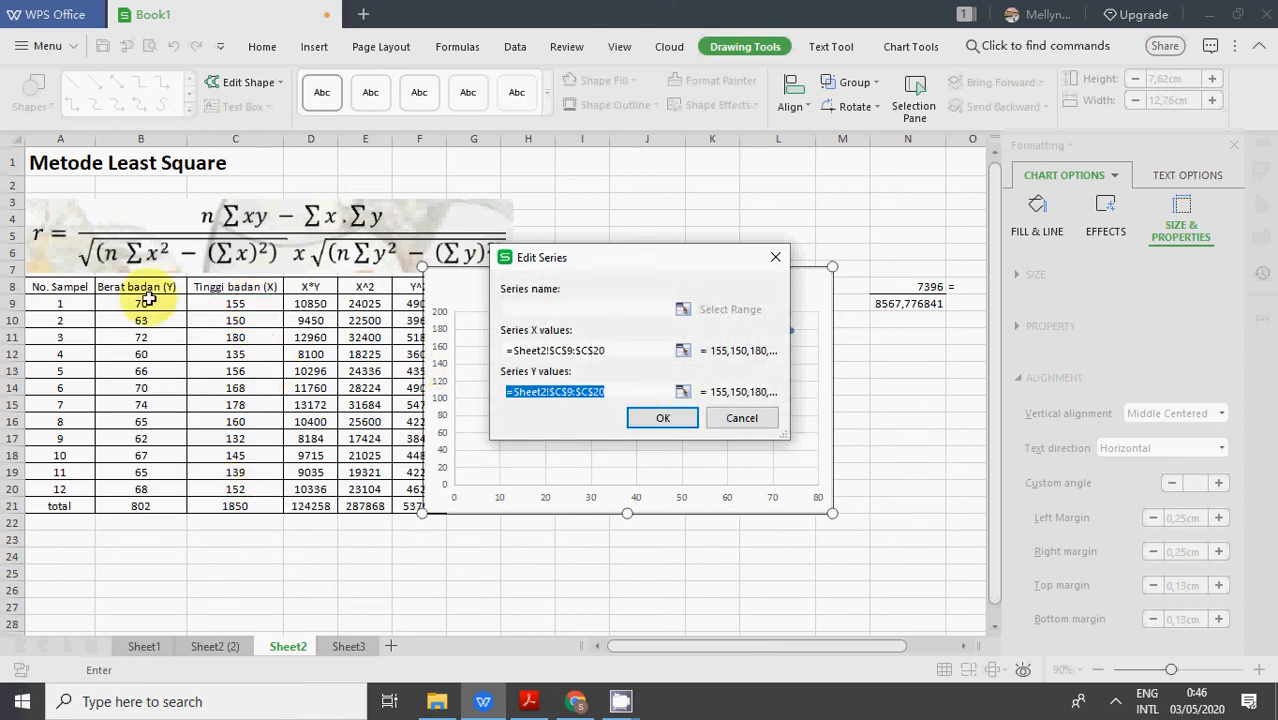
pyautogui.moveTo(147, 299); pyautogui.dragTo(148, 491)
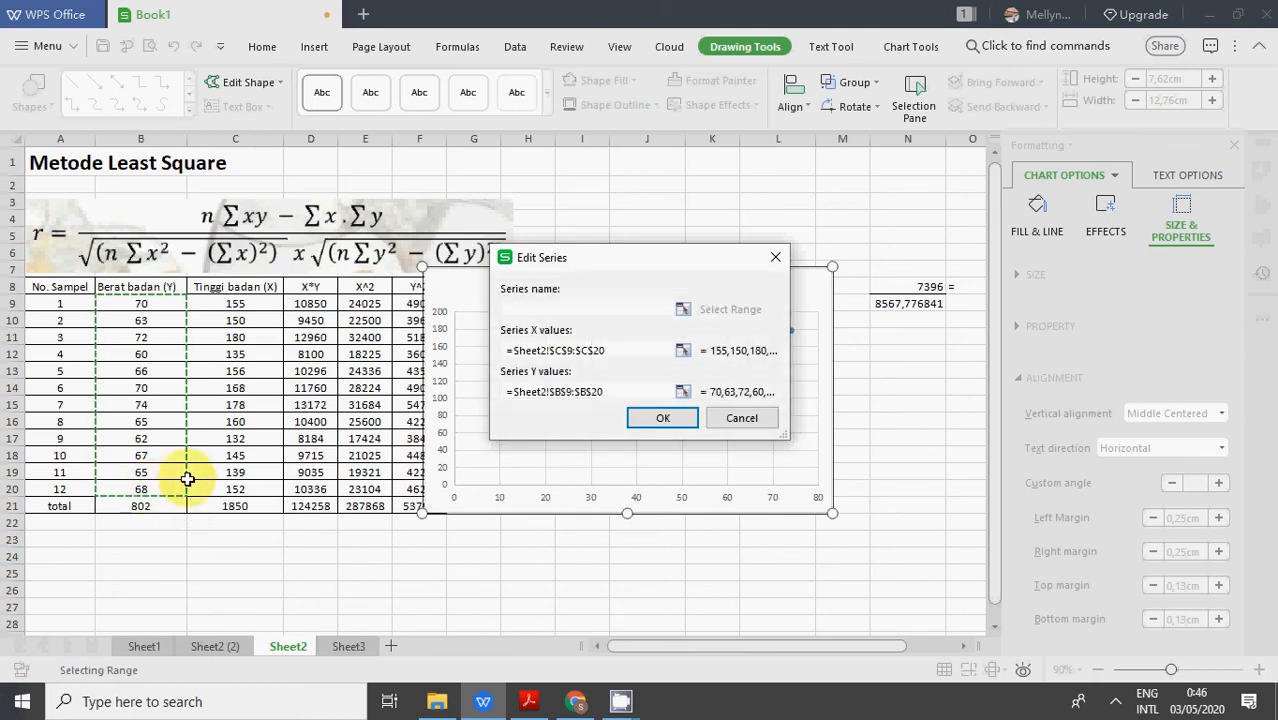
pyautogui.click(662, 418)
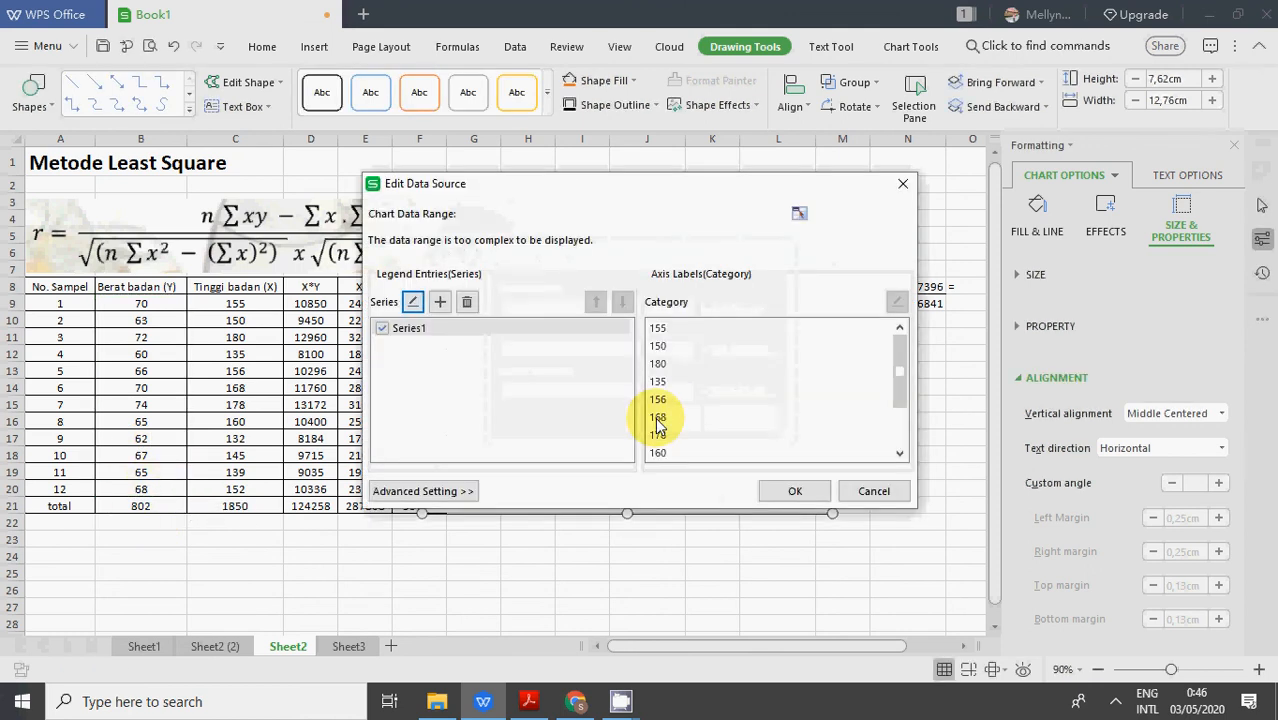
pyautogui.click(795, 491)
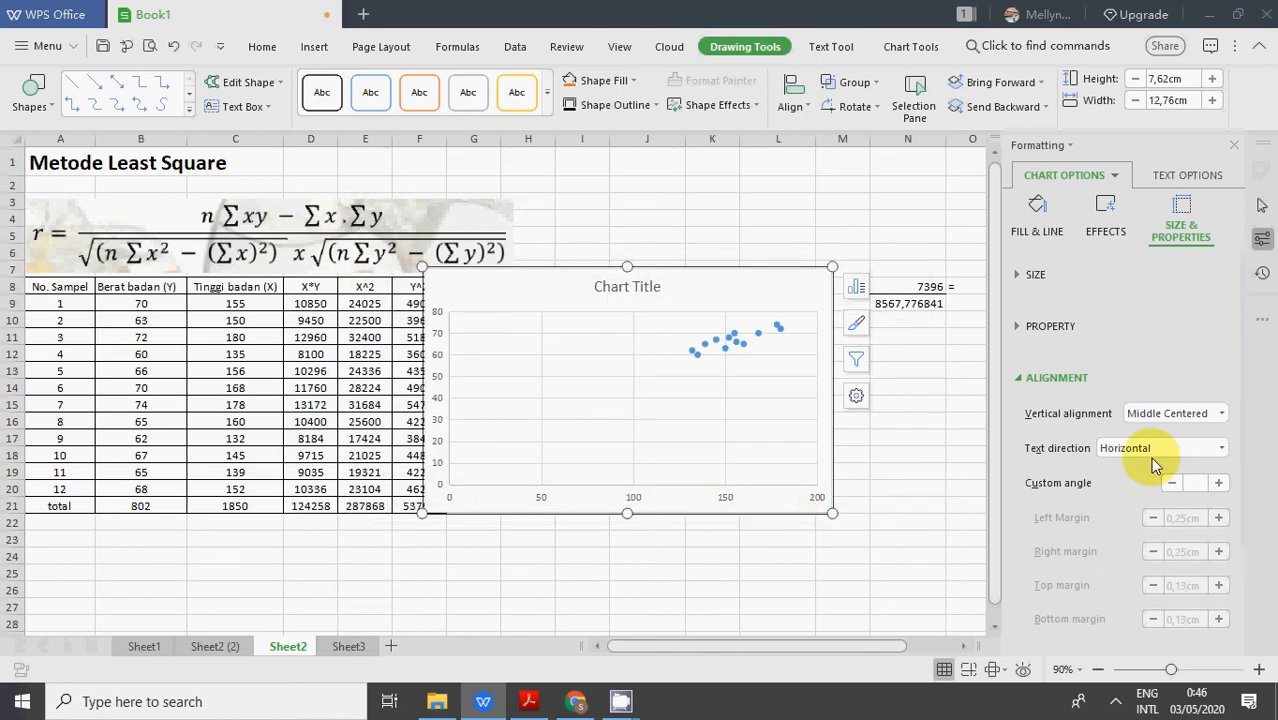
# Set the minimum bound of the scatter chart's horizontal axis to 120 and close the formatting options
pyautogui.click(856, 287)
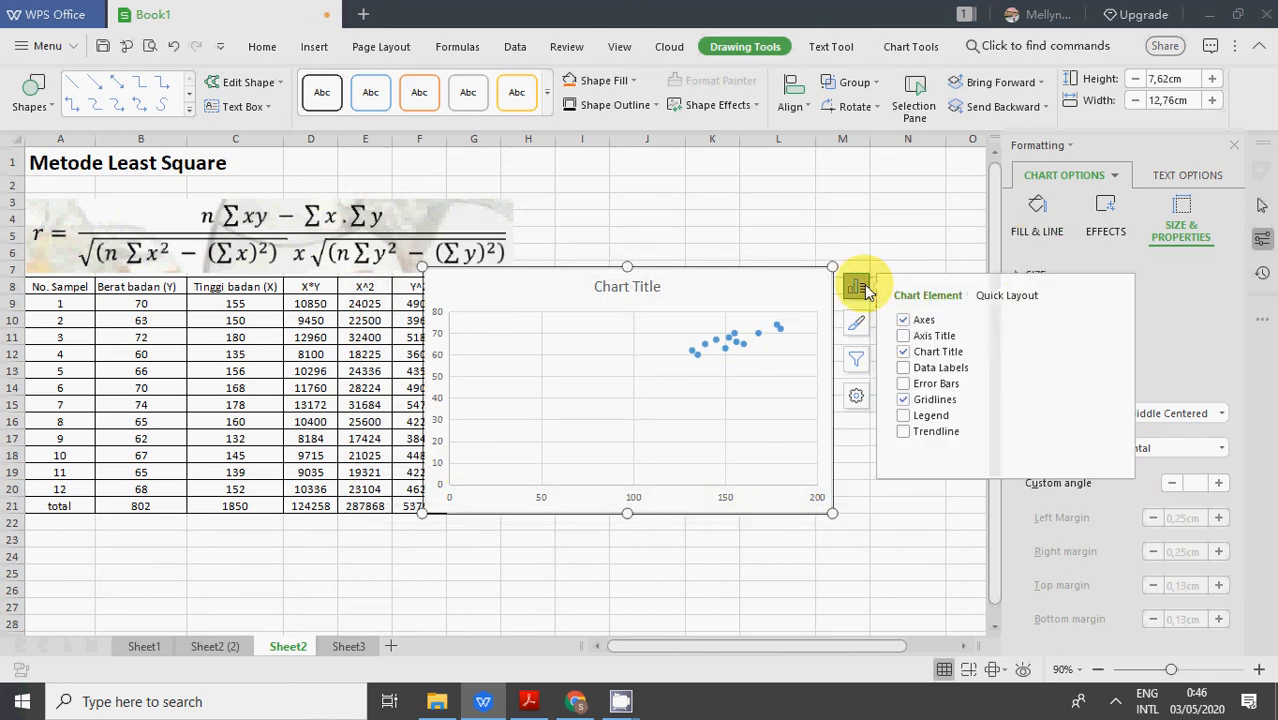
pyautogui.moveTo(1116, 318)
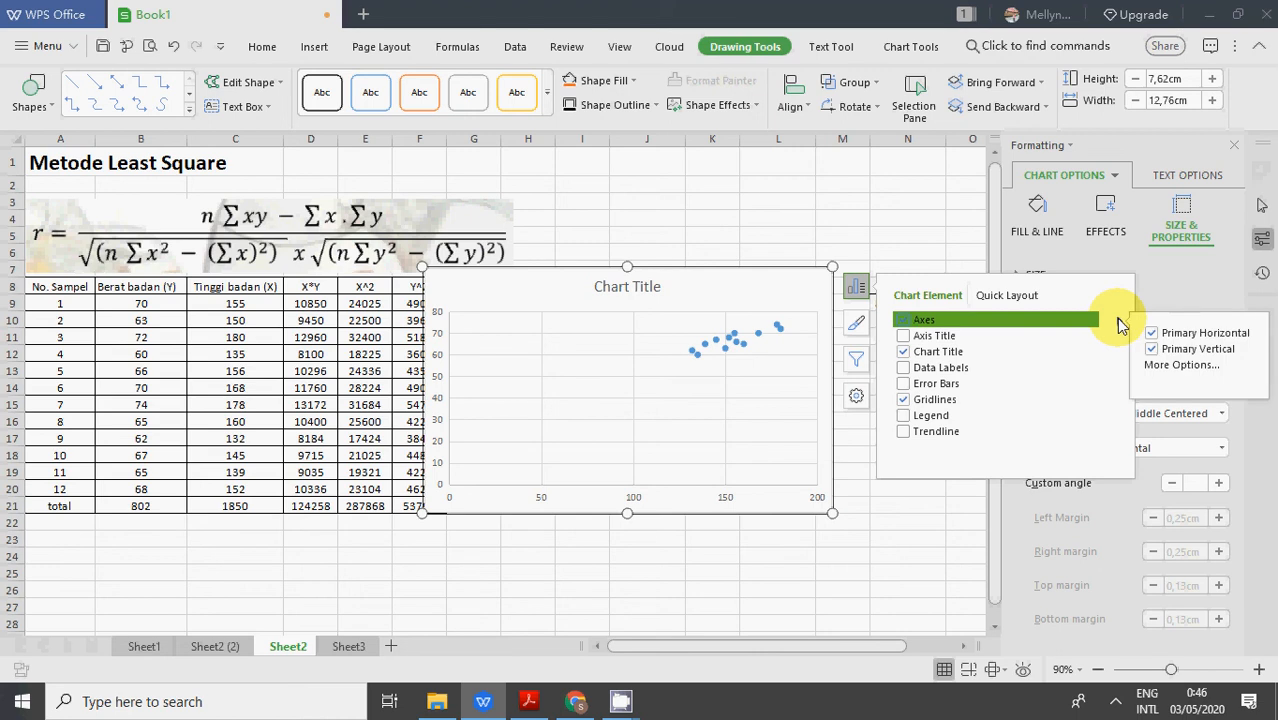
pyautogui.click(1177, 365)
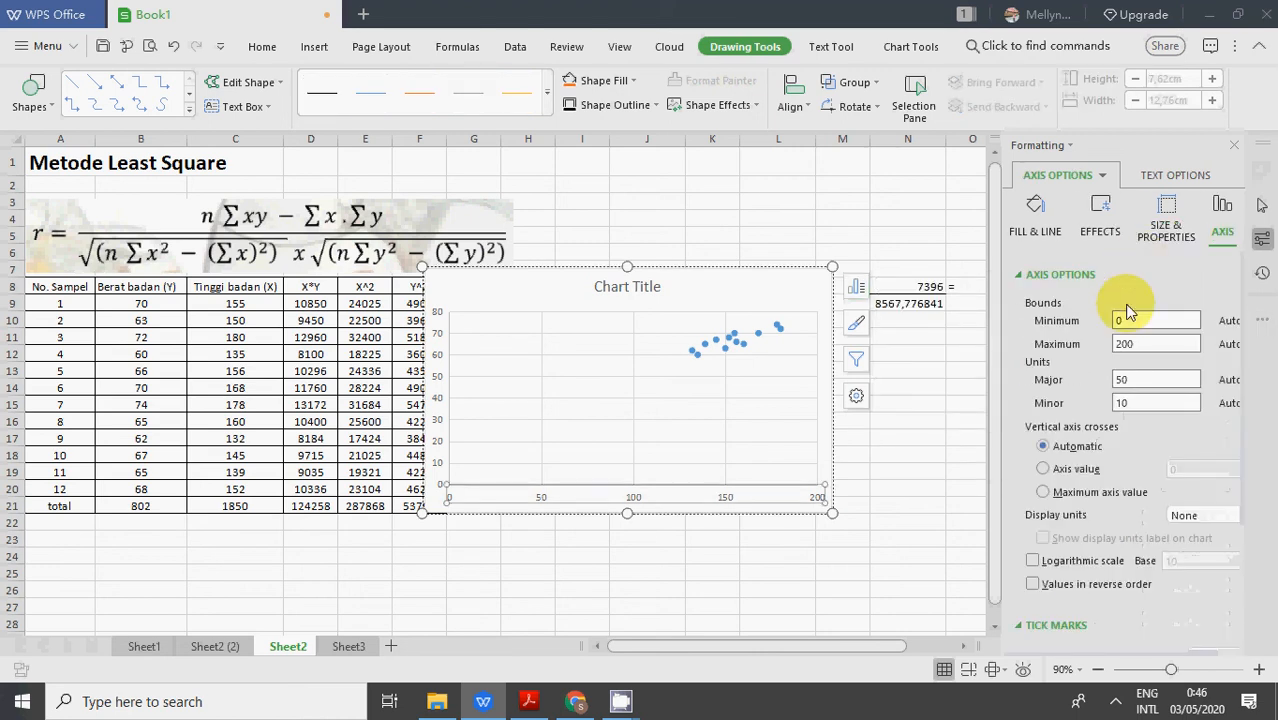
pyautogui.click(1128, 319)
pyautogui.moveTo(1089, 324); pyautogui.dragTo(1066, 325)
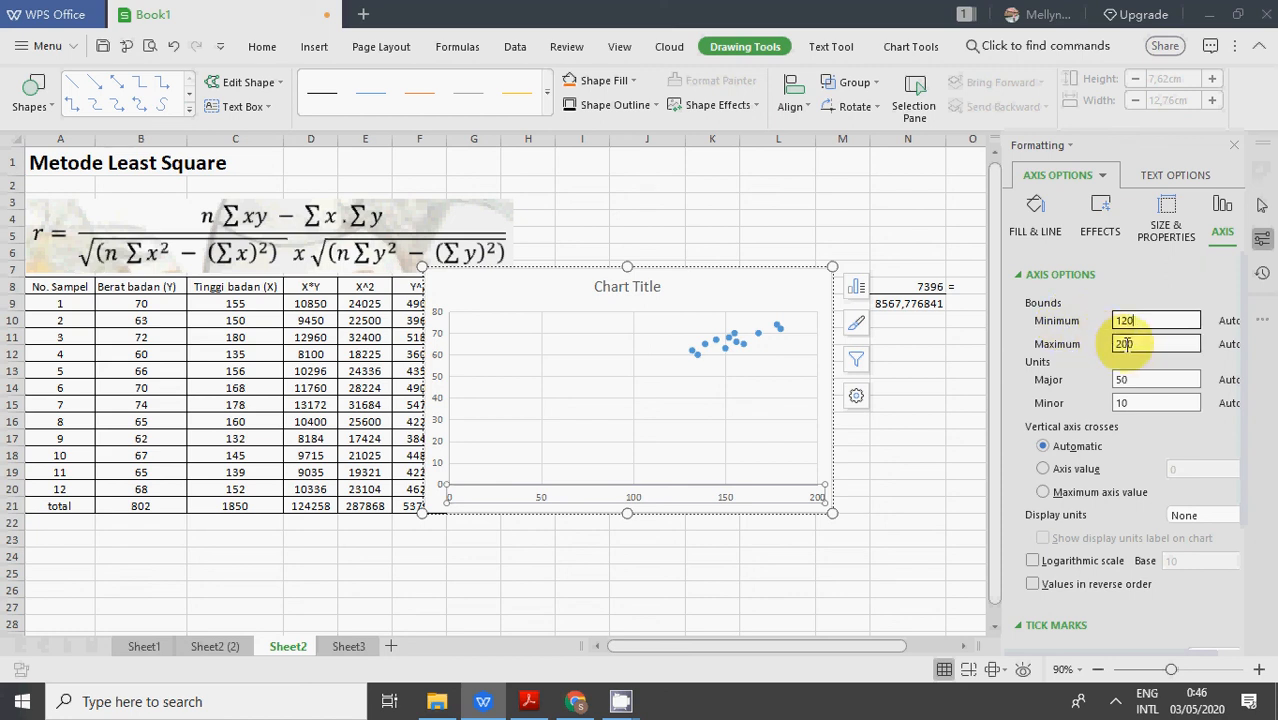
pyautogui.click(918, 588)
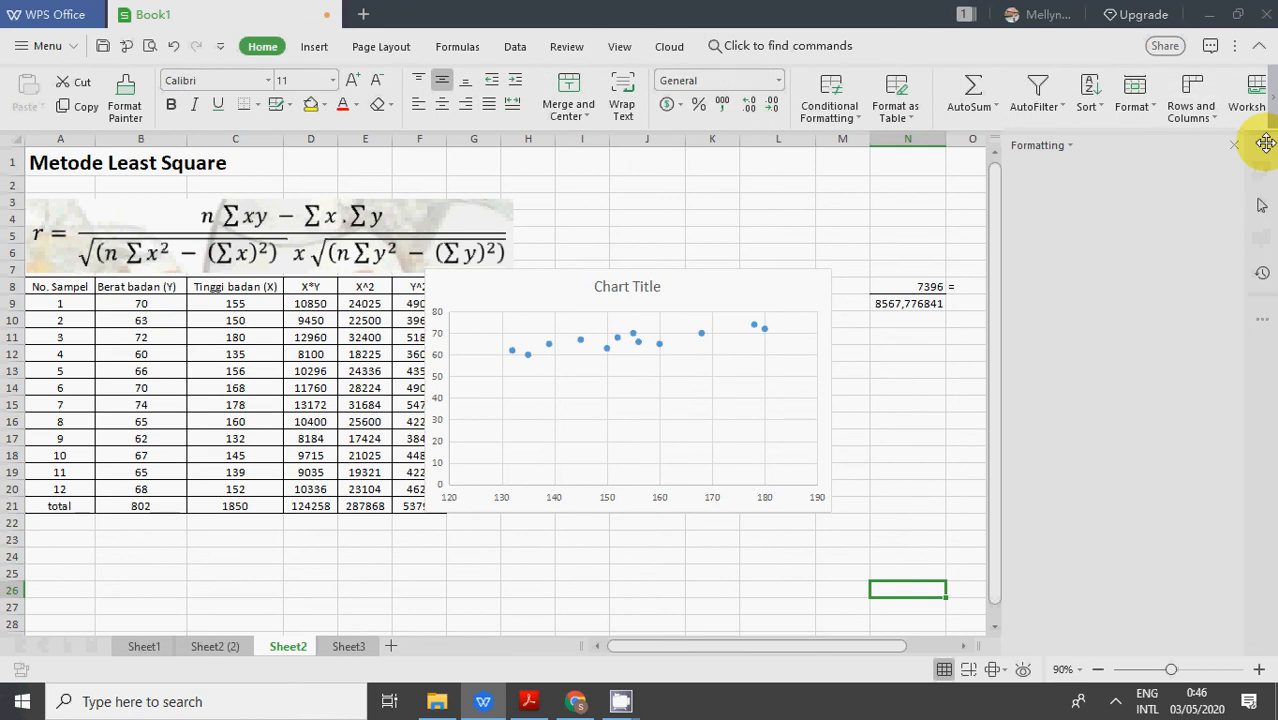
pyautogui.click(1240, 148)
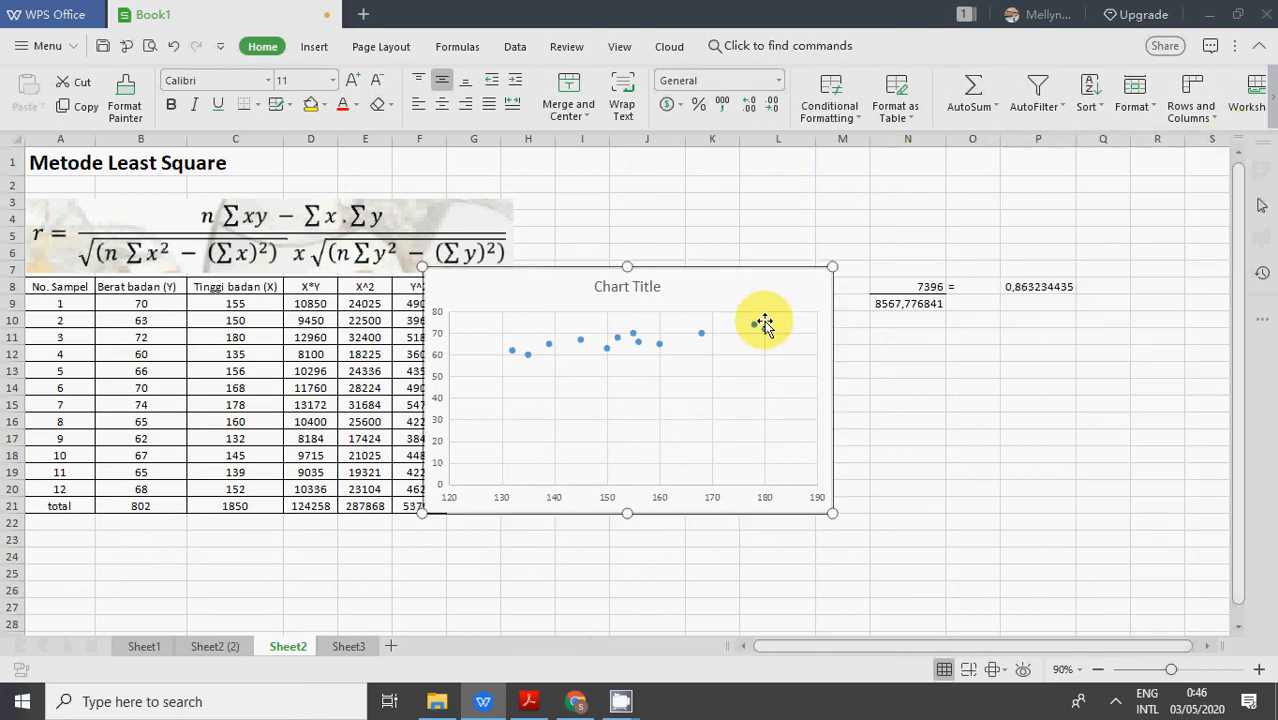
# Move the chart clear of the data table and below the r results, and title it "SCATTER PLOT X dan Y"
pyautogui.moveTo(762, 322); pyautogui.dragTo(814, 394)
pyautogui.doubleClick(700, 358)
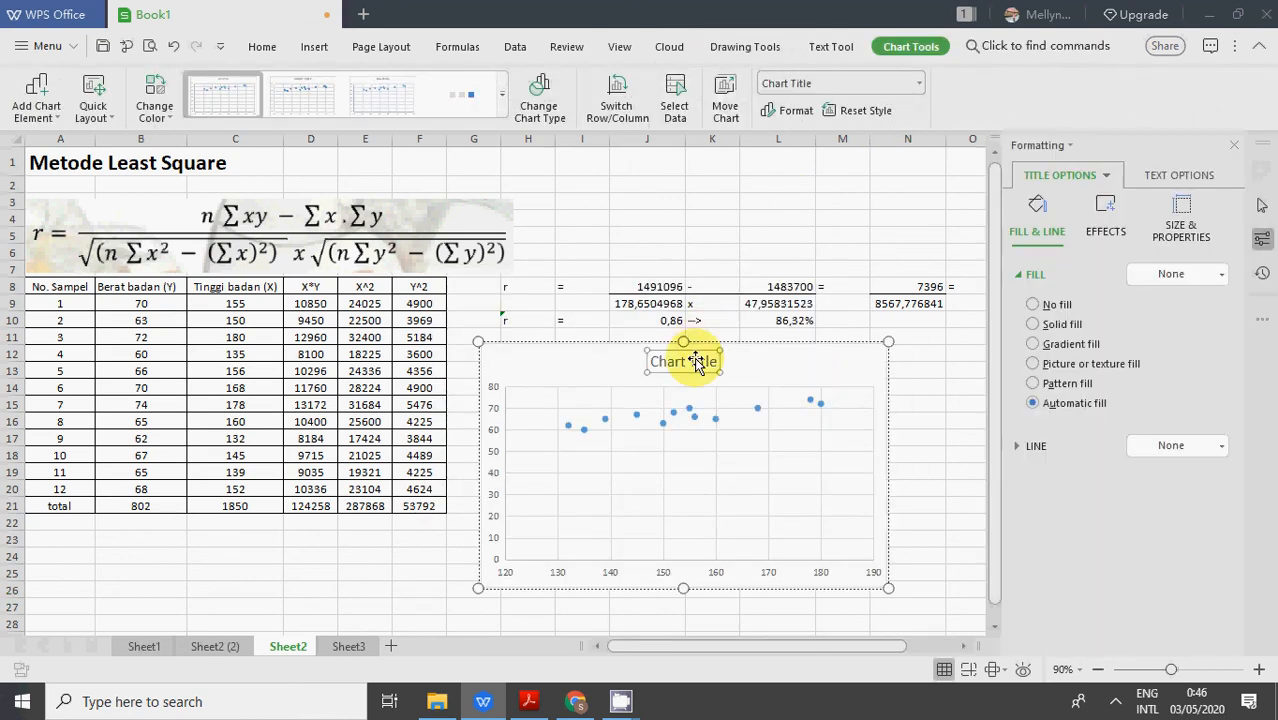
pyautogui.doubleClick(700, 361)
pyautogui.hotkey('ctrl', 'a')
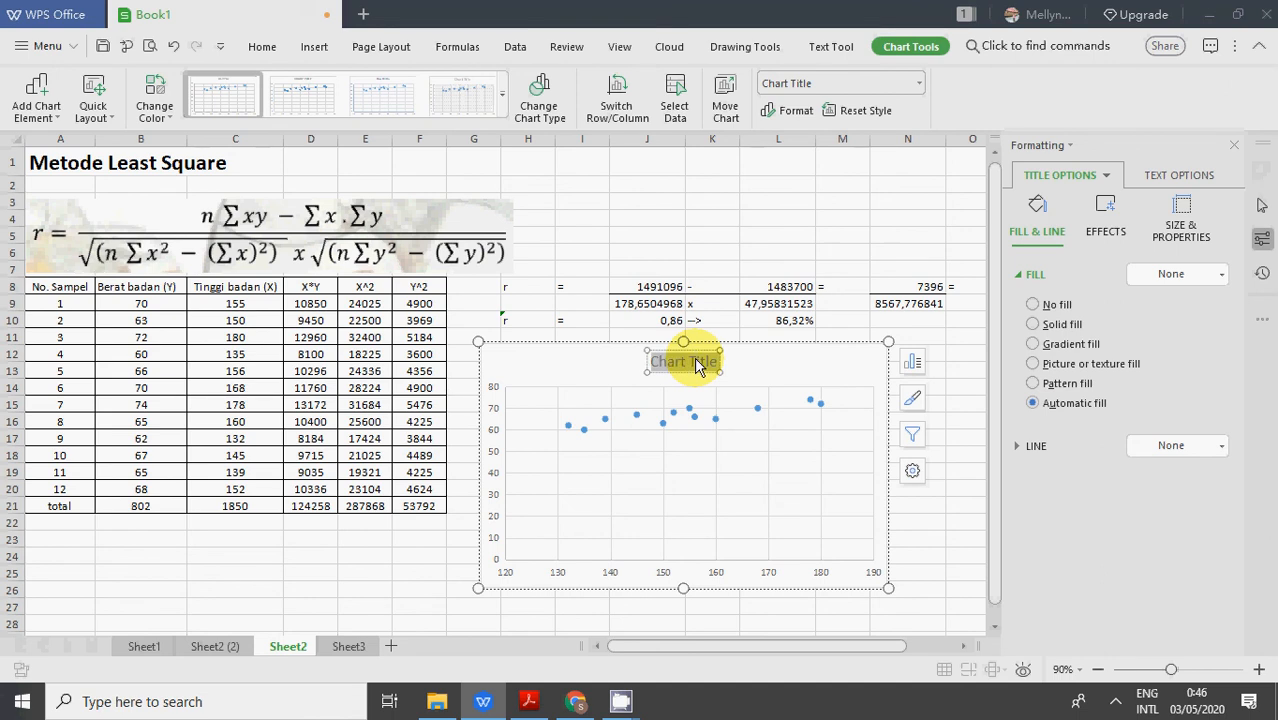
pyautogui.write('SCATTER P')
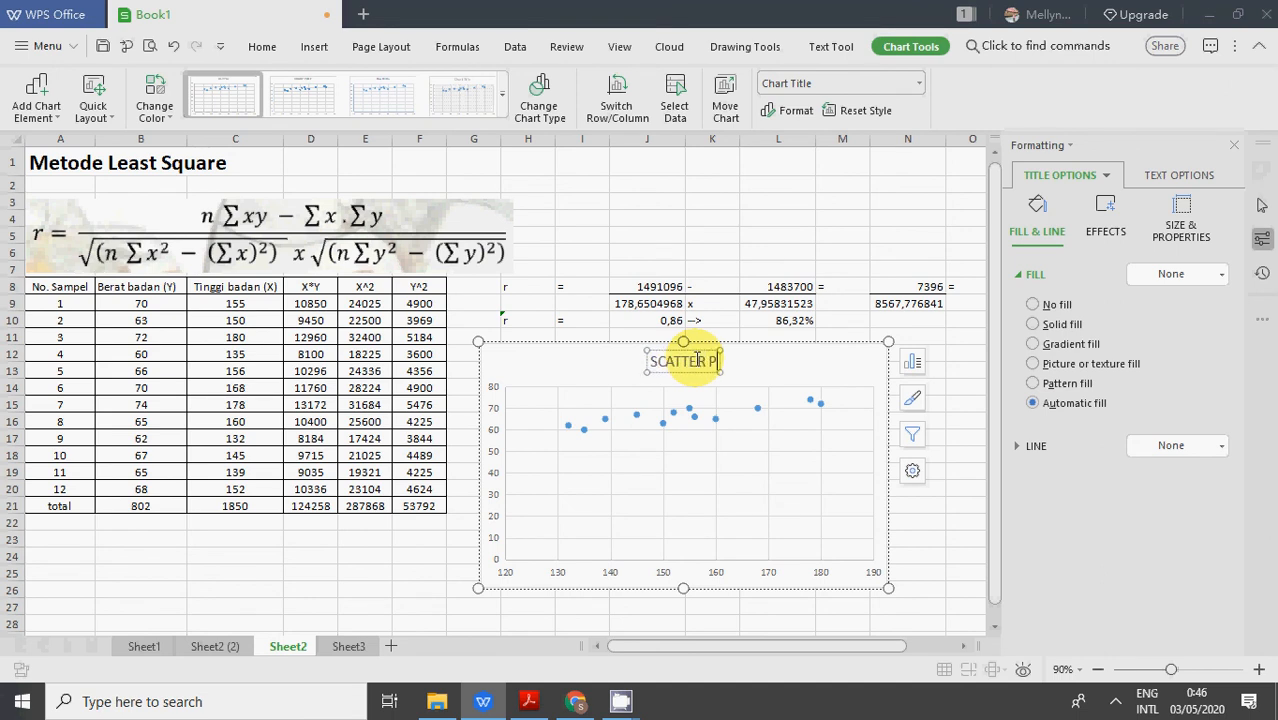
pyautogui.write('LOT X')
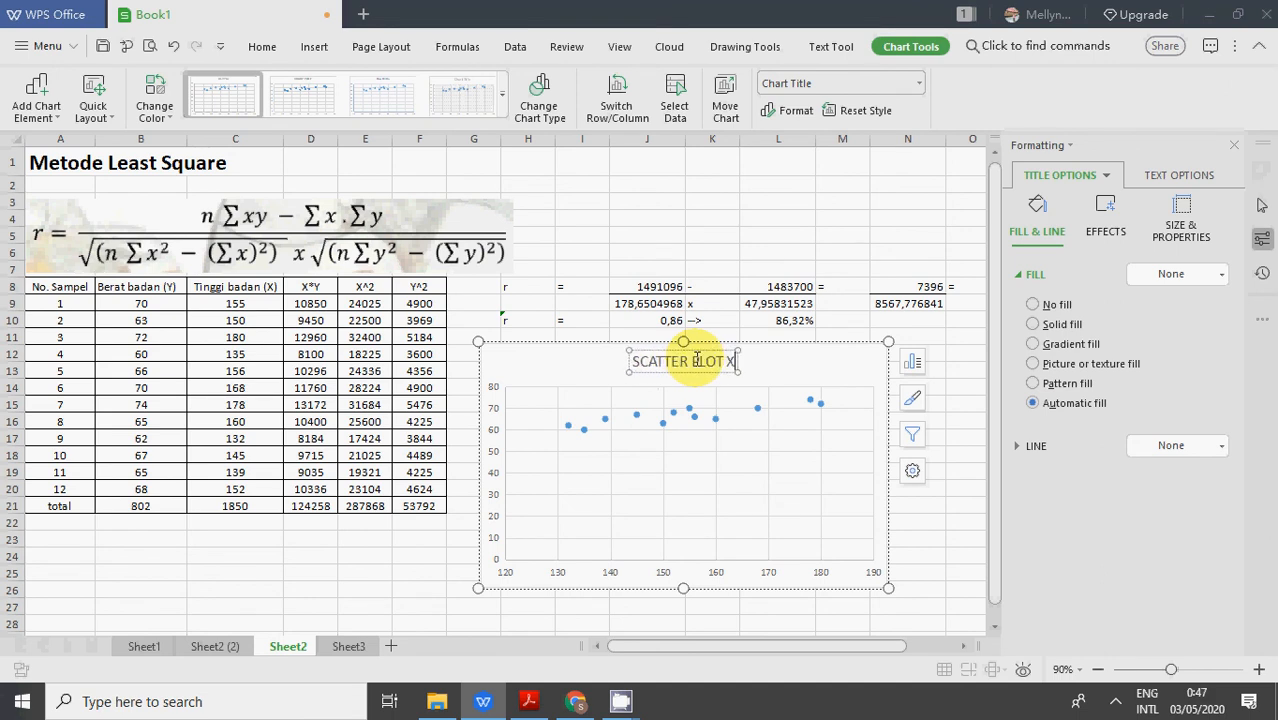
pyautogui.write(' dan Y')
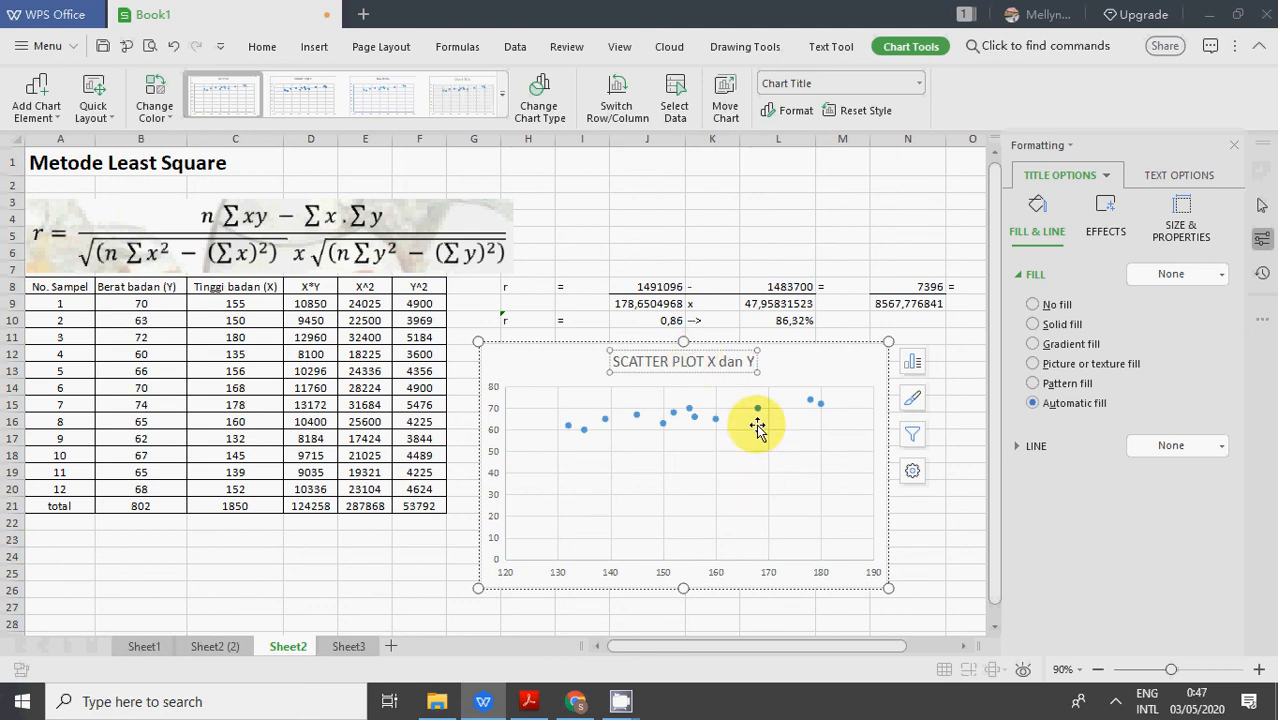
pyautogui.click(872, 370)
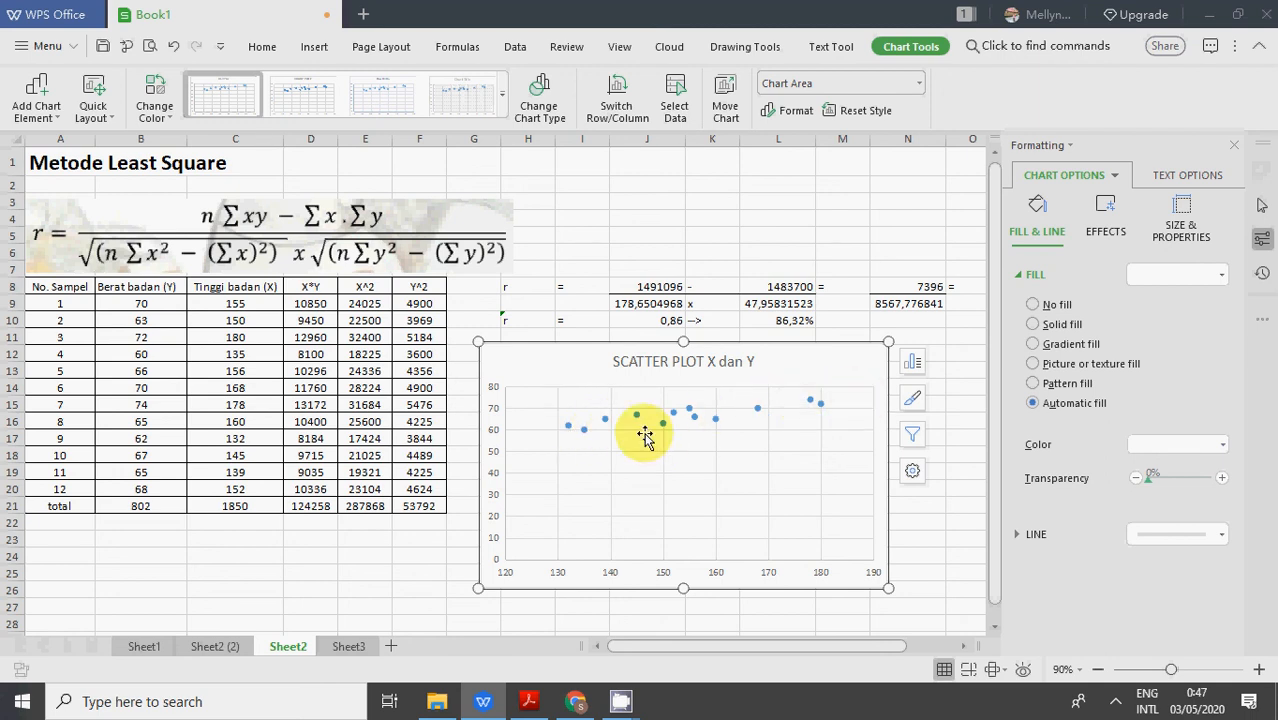
# Add a linear trendline to the scatter chart's data points and deselect the chart
pyautogui.click(912, 362)
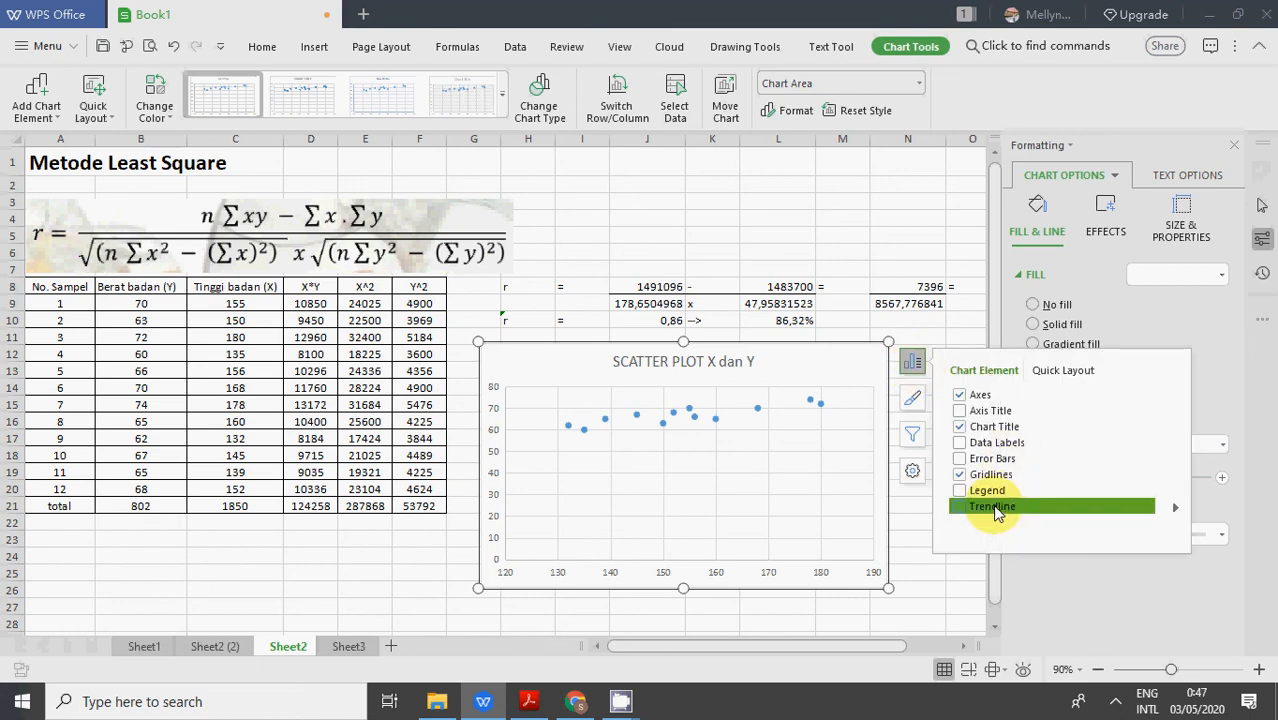
pyautogui.click(1171, 507)
pyautogui.click(1161, 519)
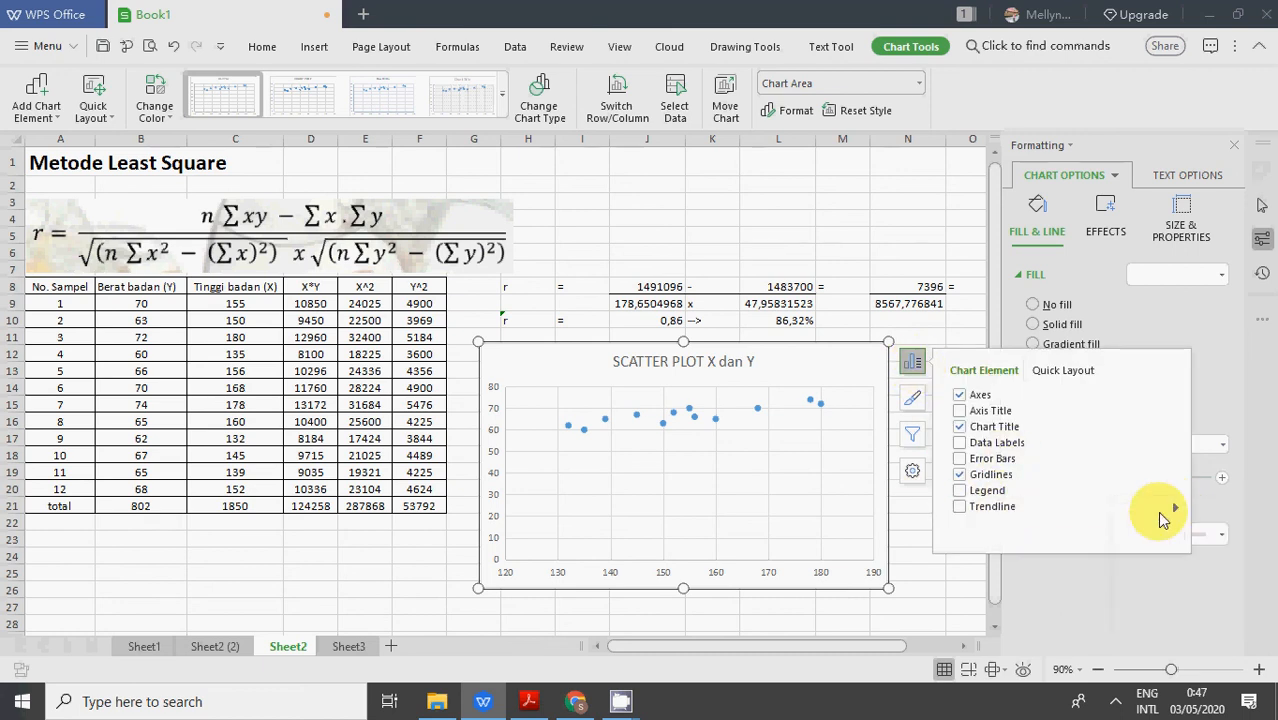
pyautogui.click(911, 532)
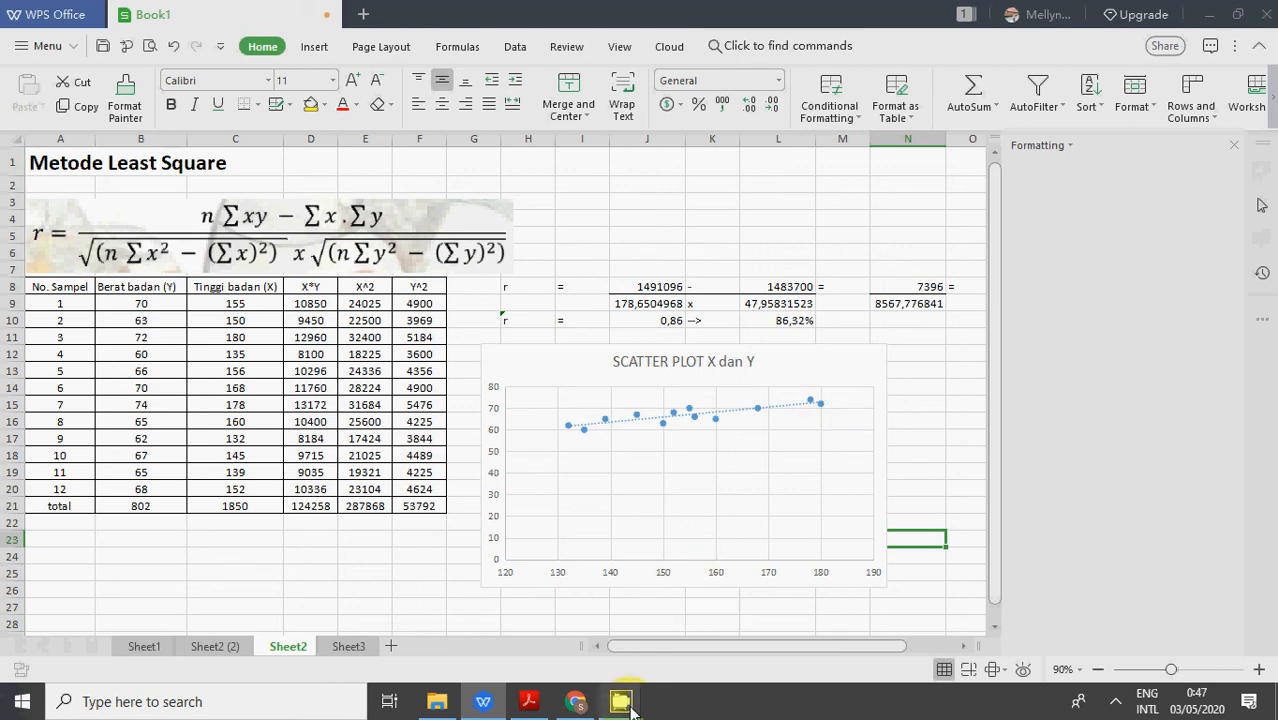
pyautogui.moveTo(630, 707)
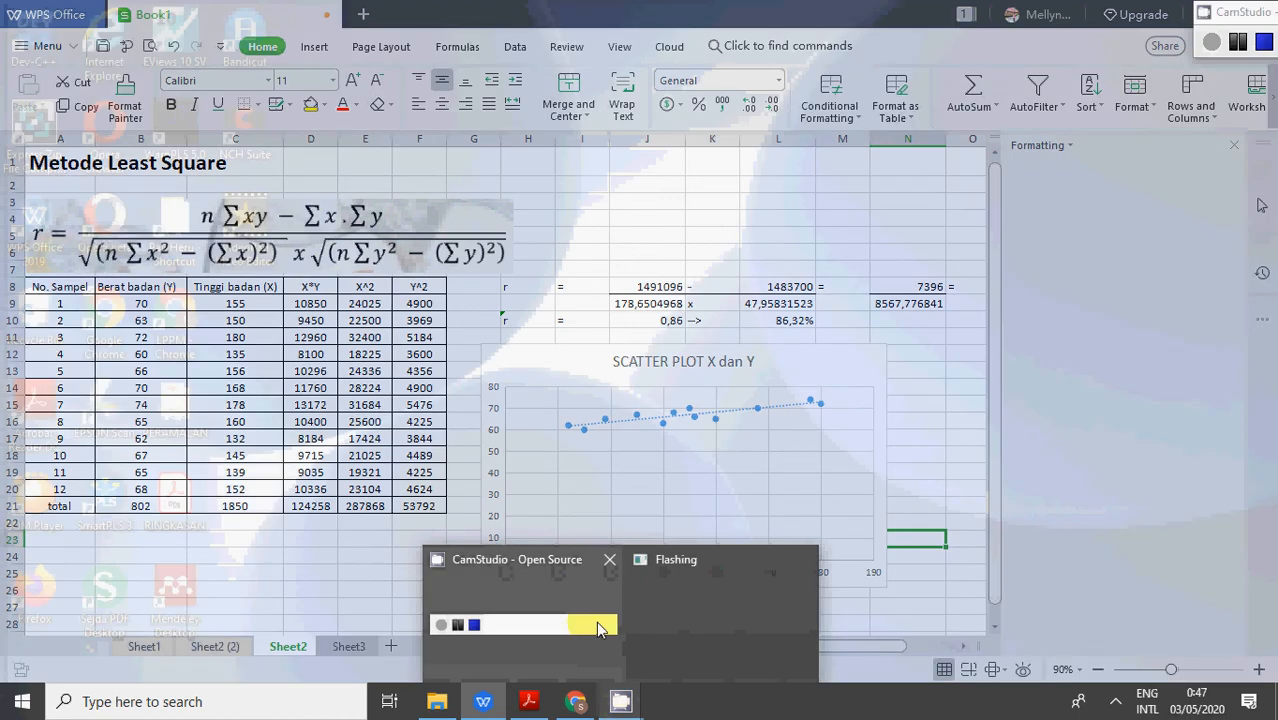
pyautogui.click(596, 621)
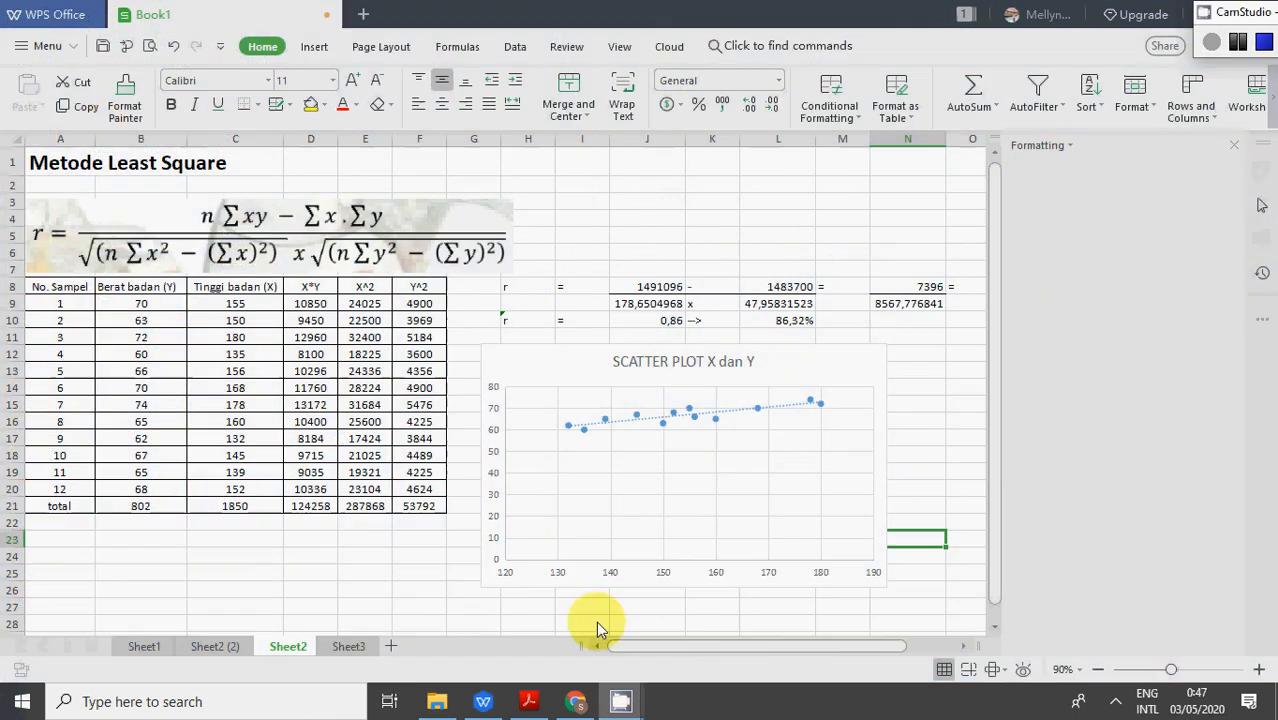